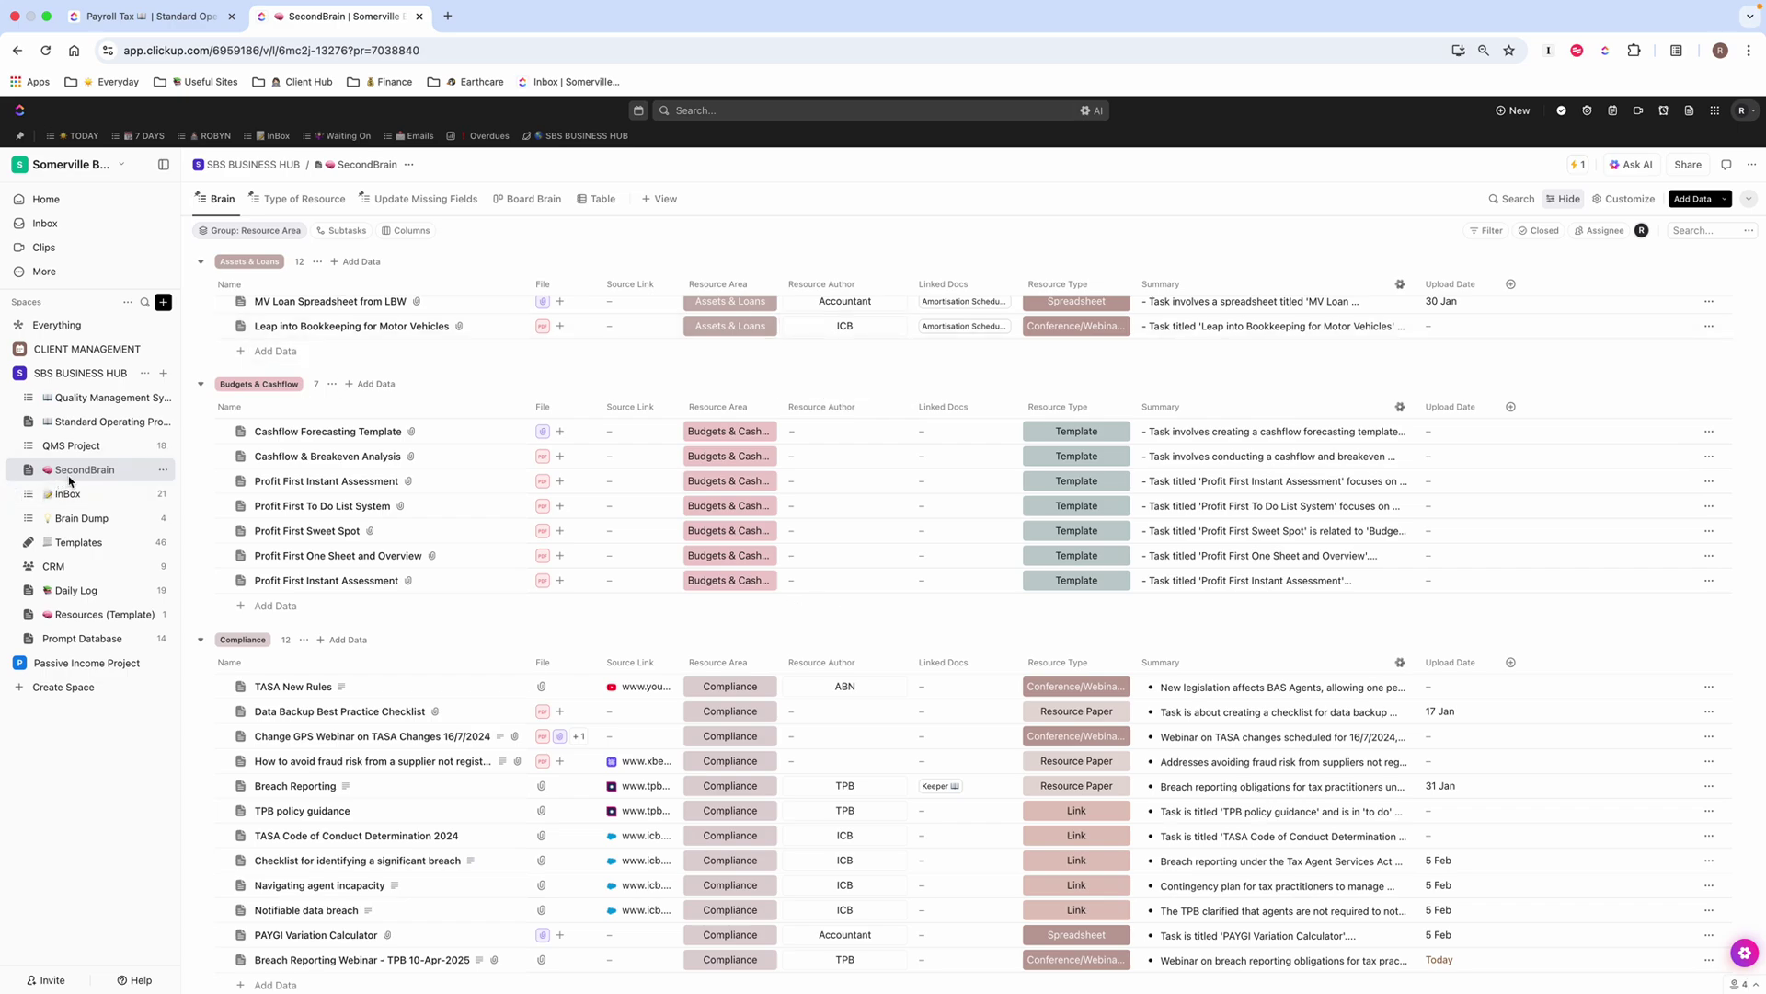
Scroll the list and check Breach Reporting's Resource Area options, leaving them unchanged.
scroll(302, 479, "up", 2)
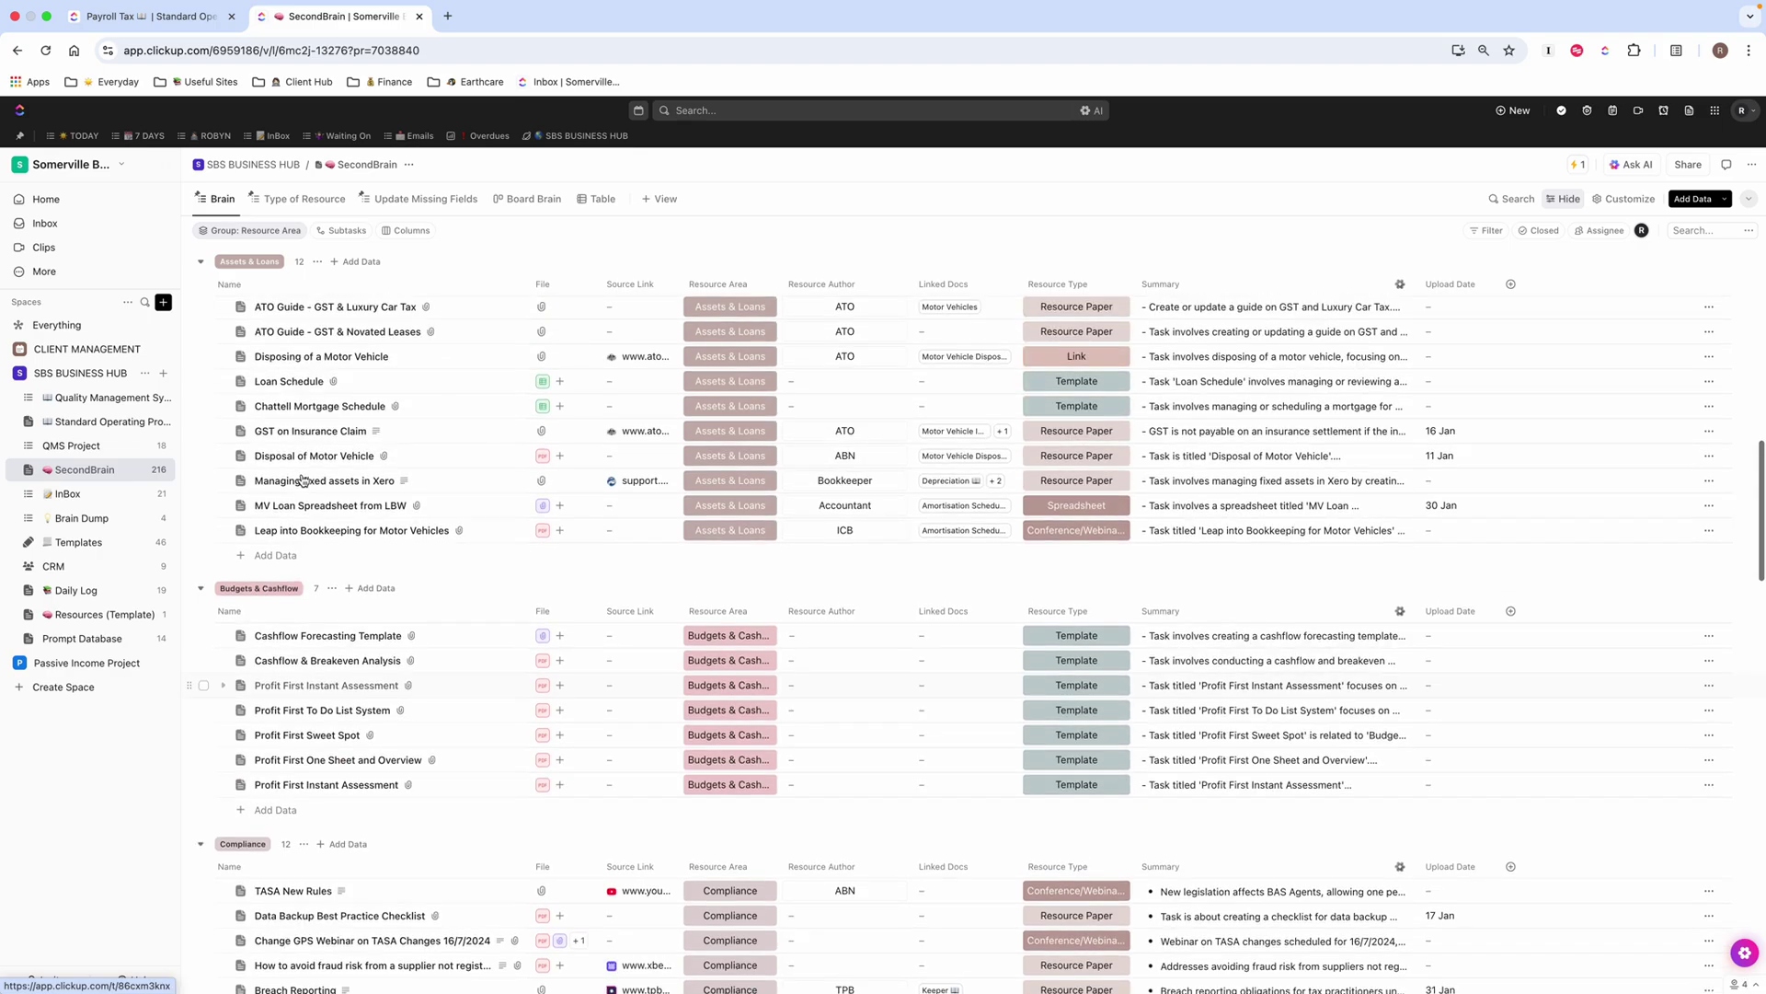
scroll(302, 479, "up", 15)
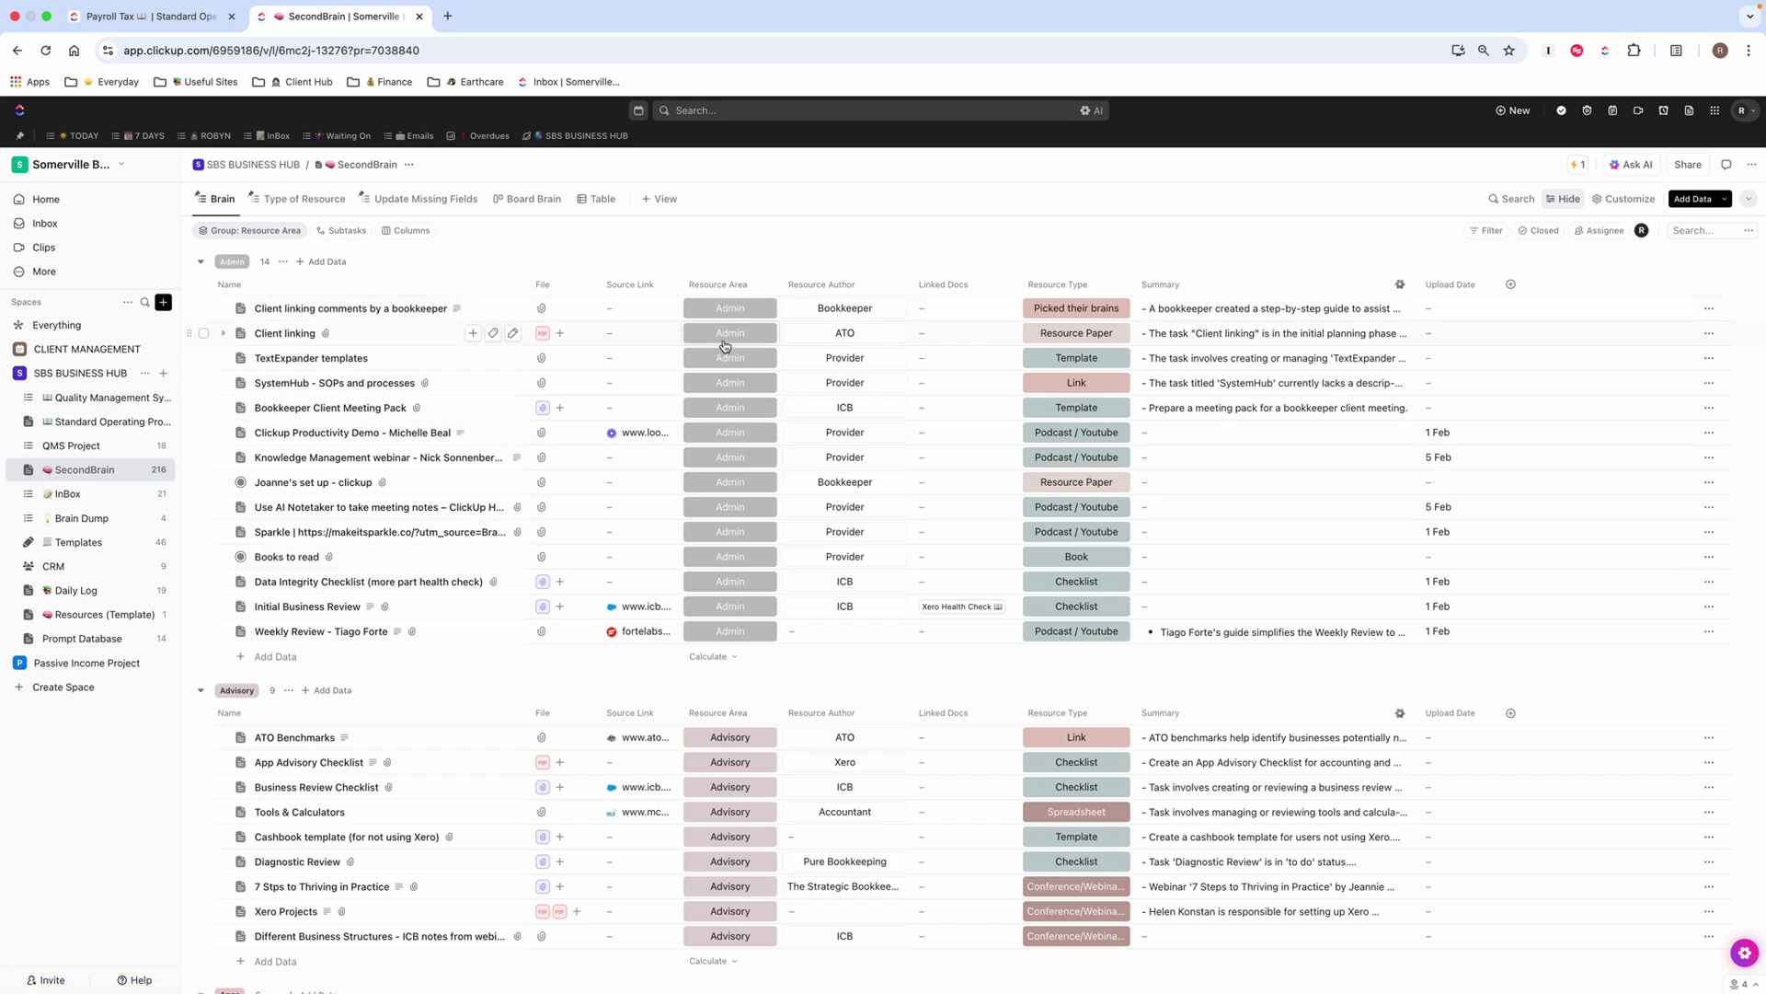
scroll(736, 478, "down", 3)
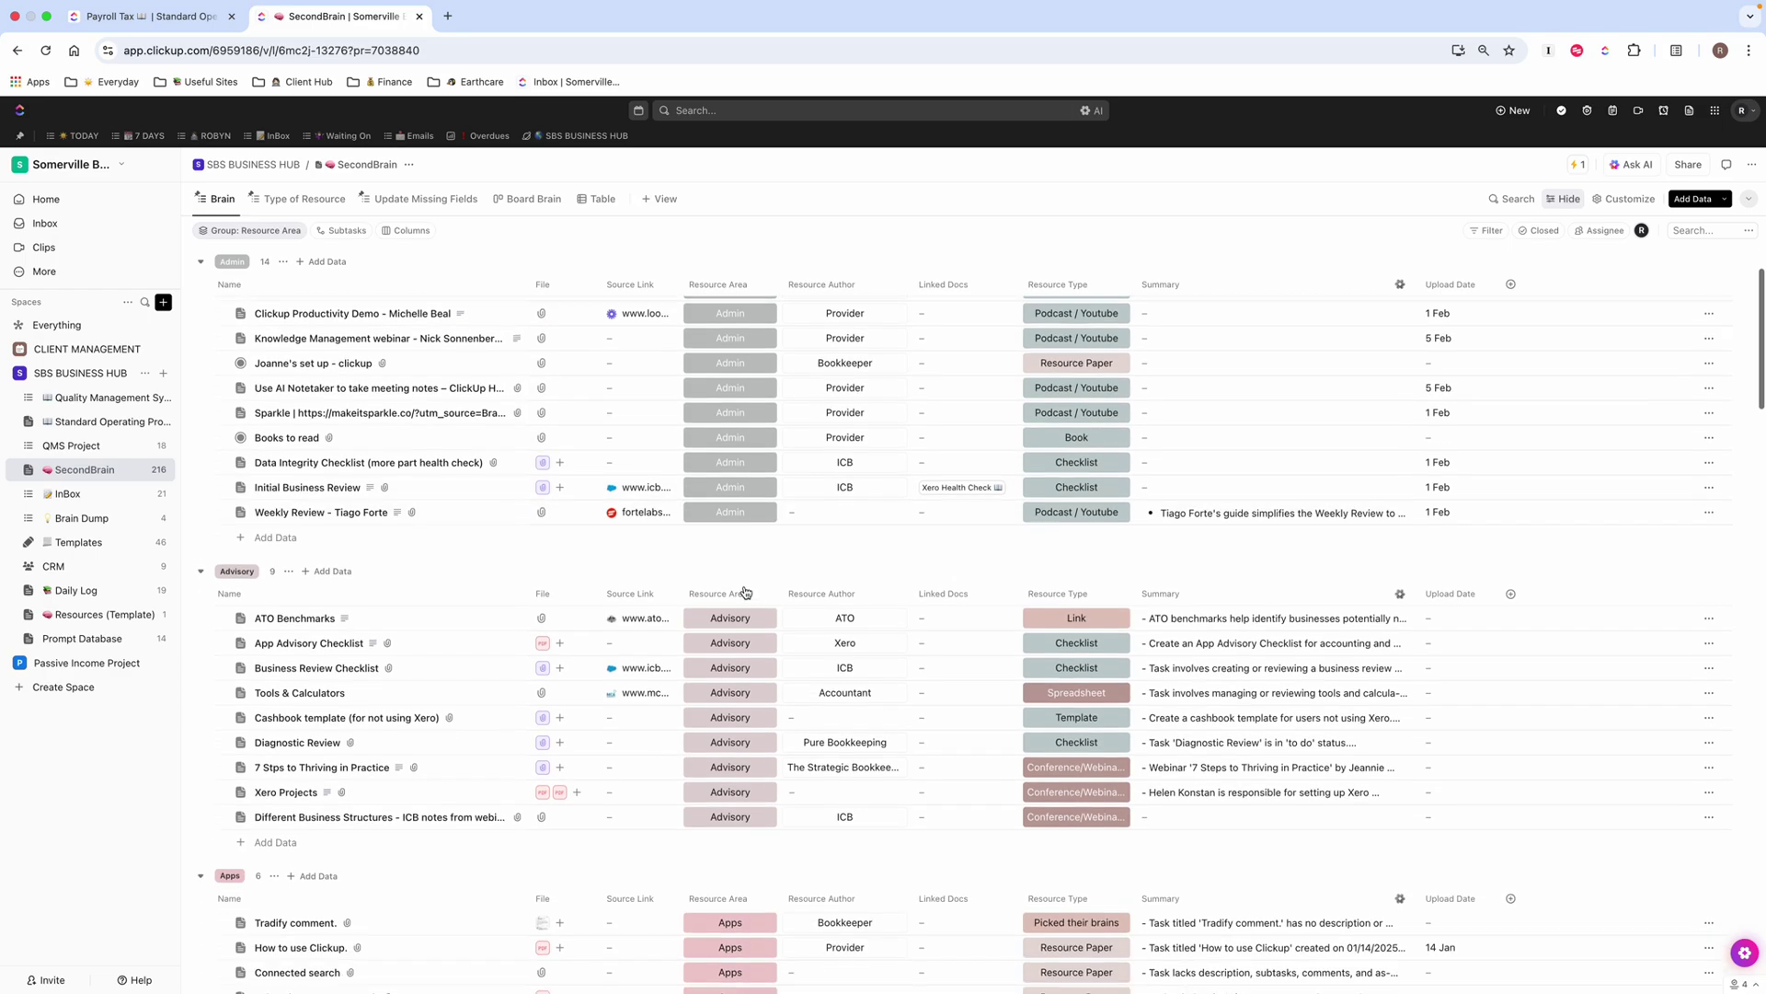
scroll(745, 592, "down", 6)
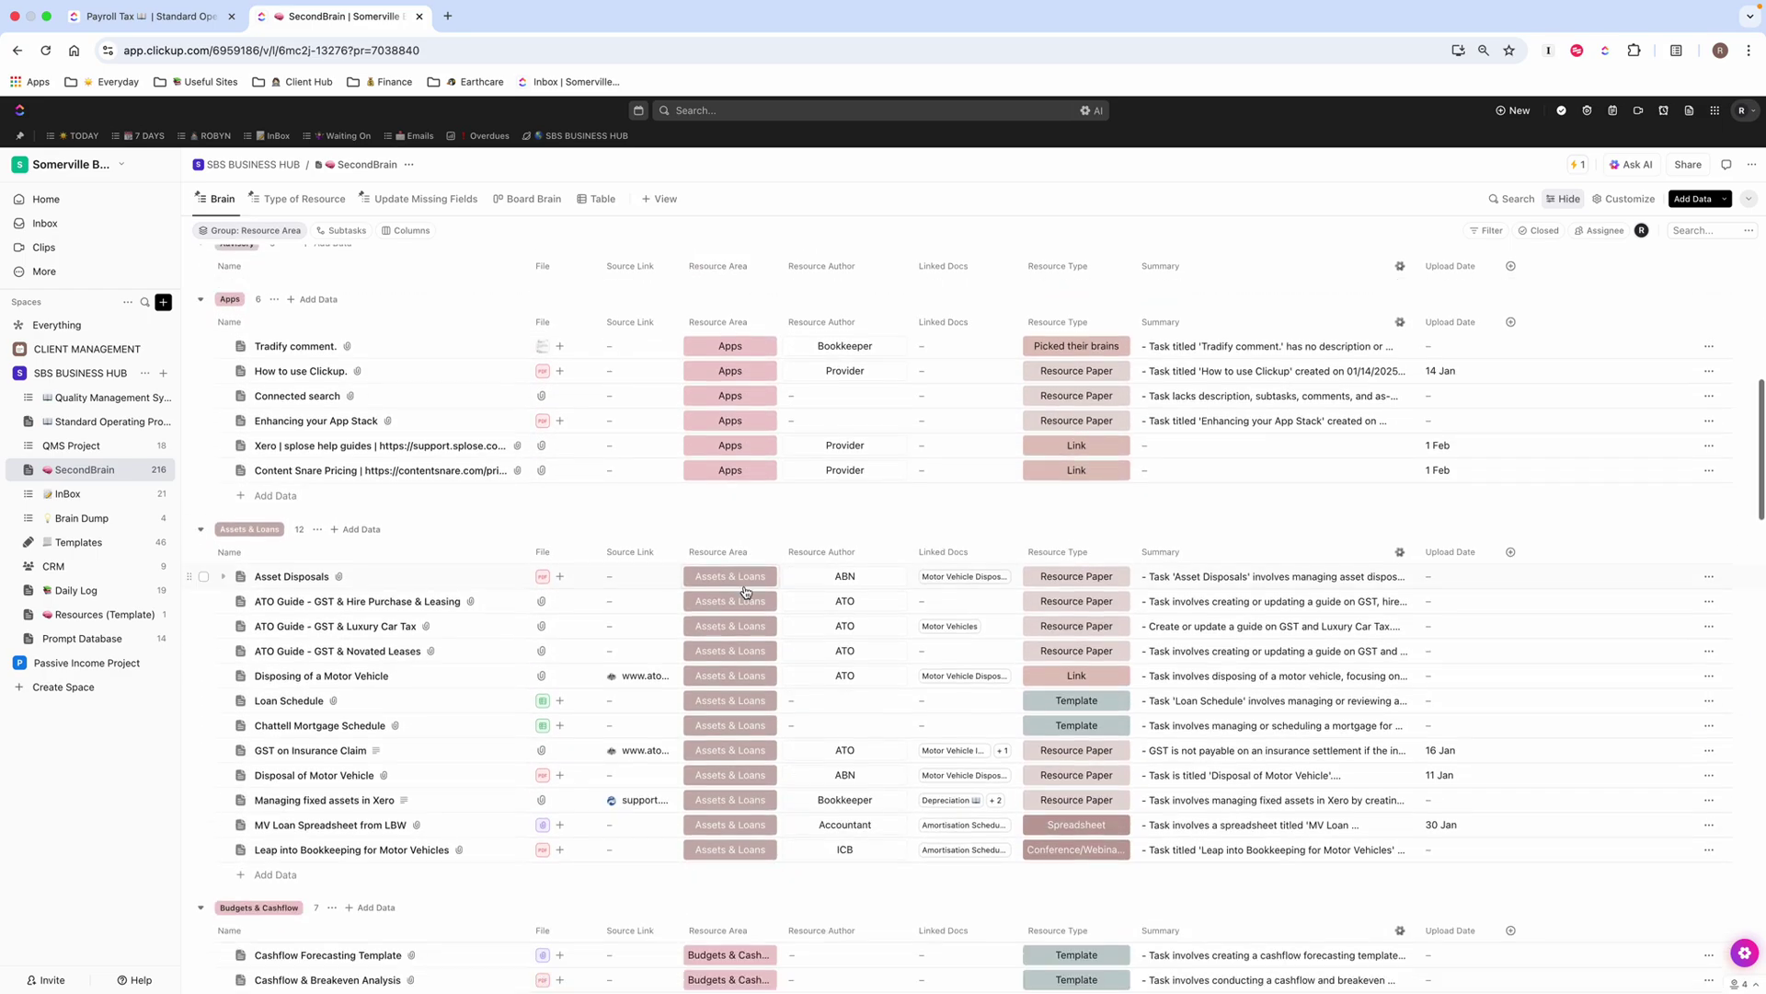
scroll(745, 592, "down", 6)
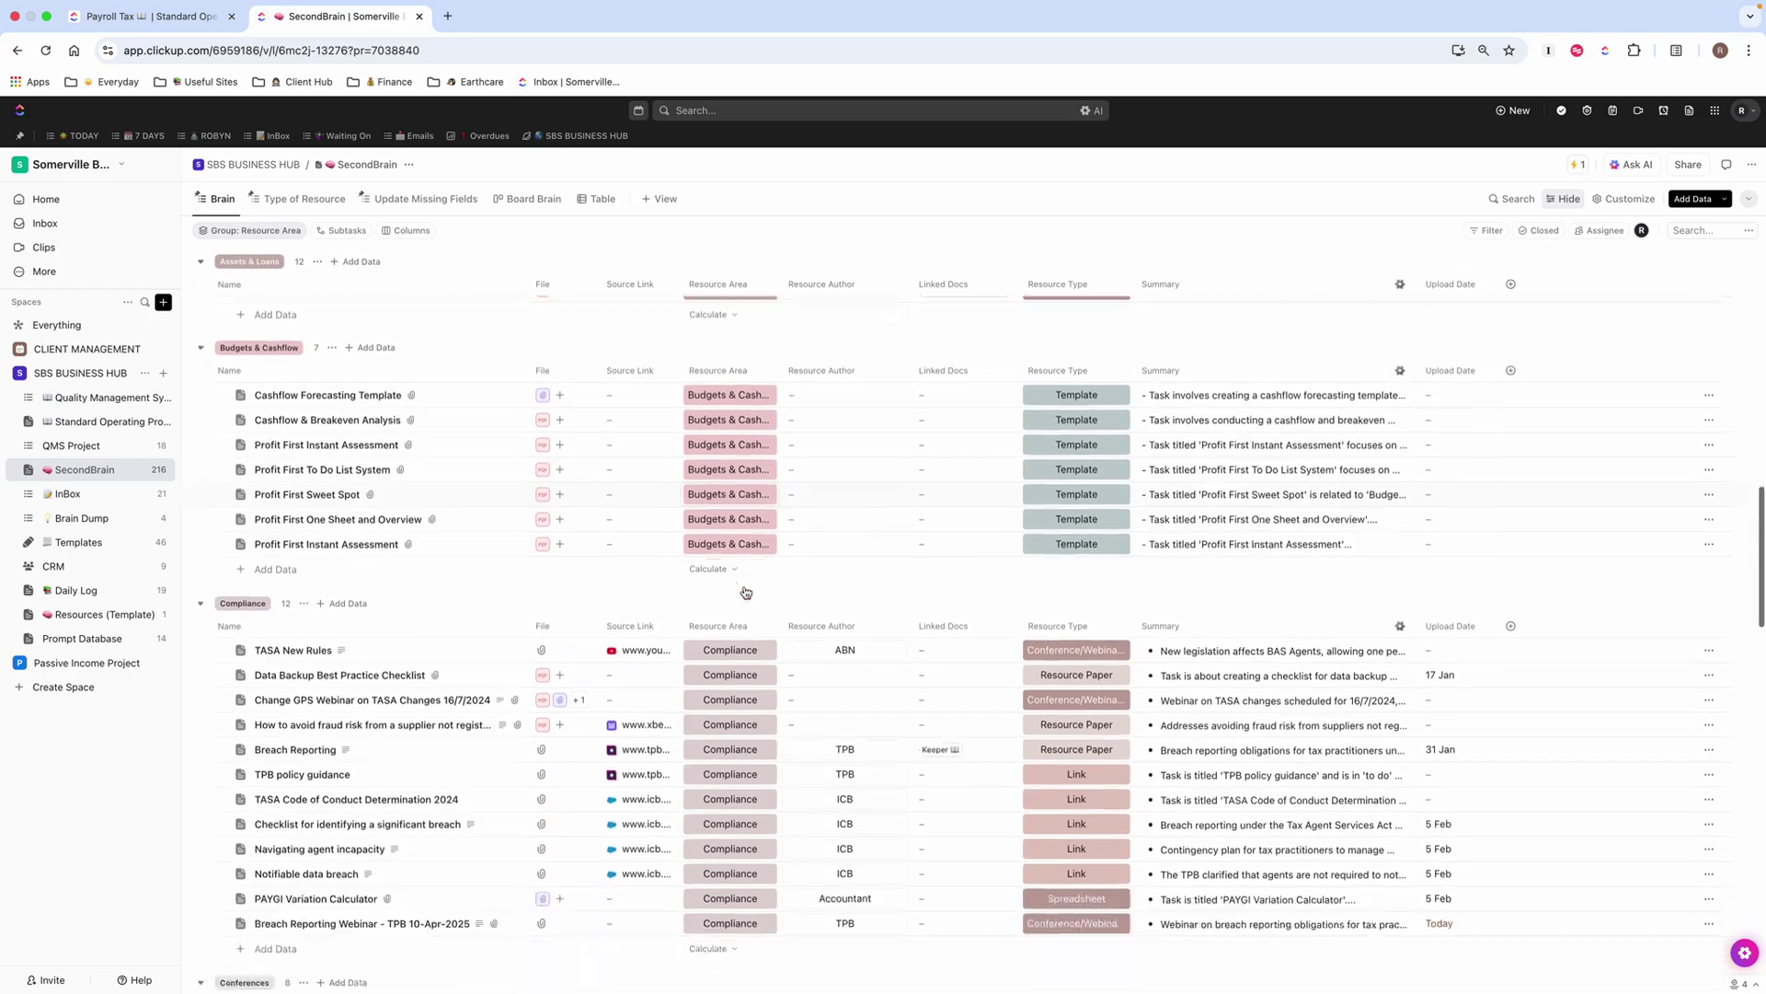
scroll(745, 592, "down", 1)
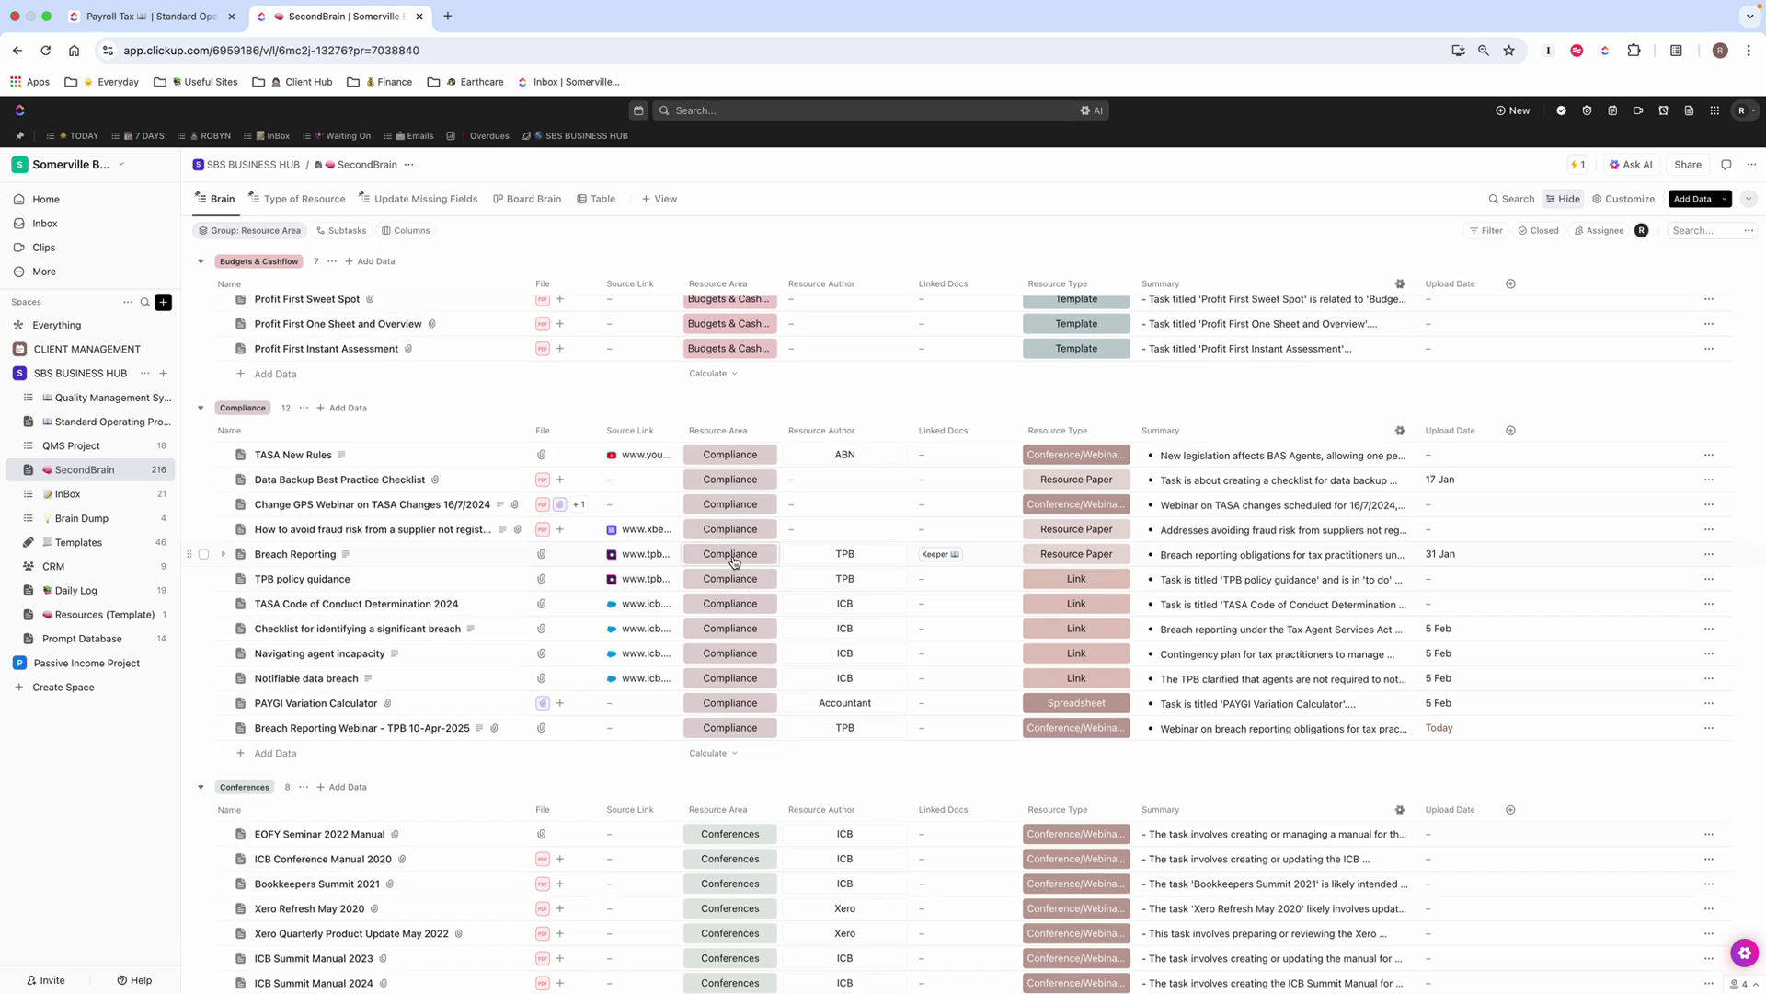
left_click(735, 557)
scroll(736, 671, "down", 5)
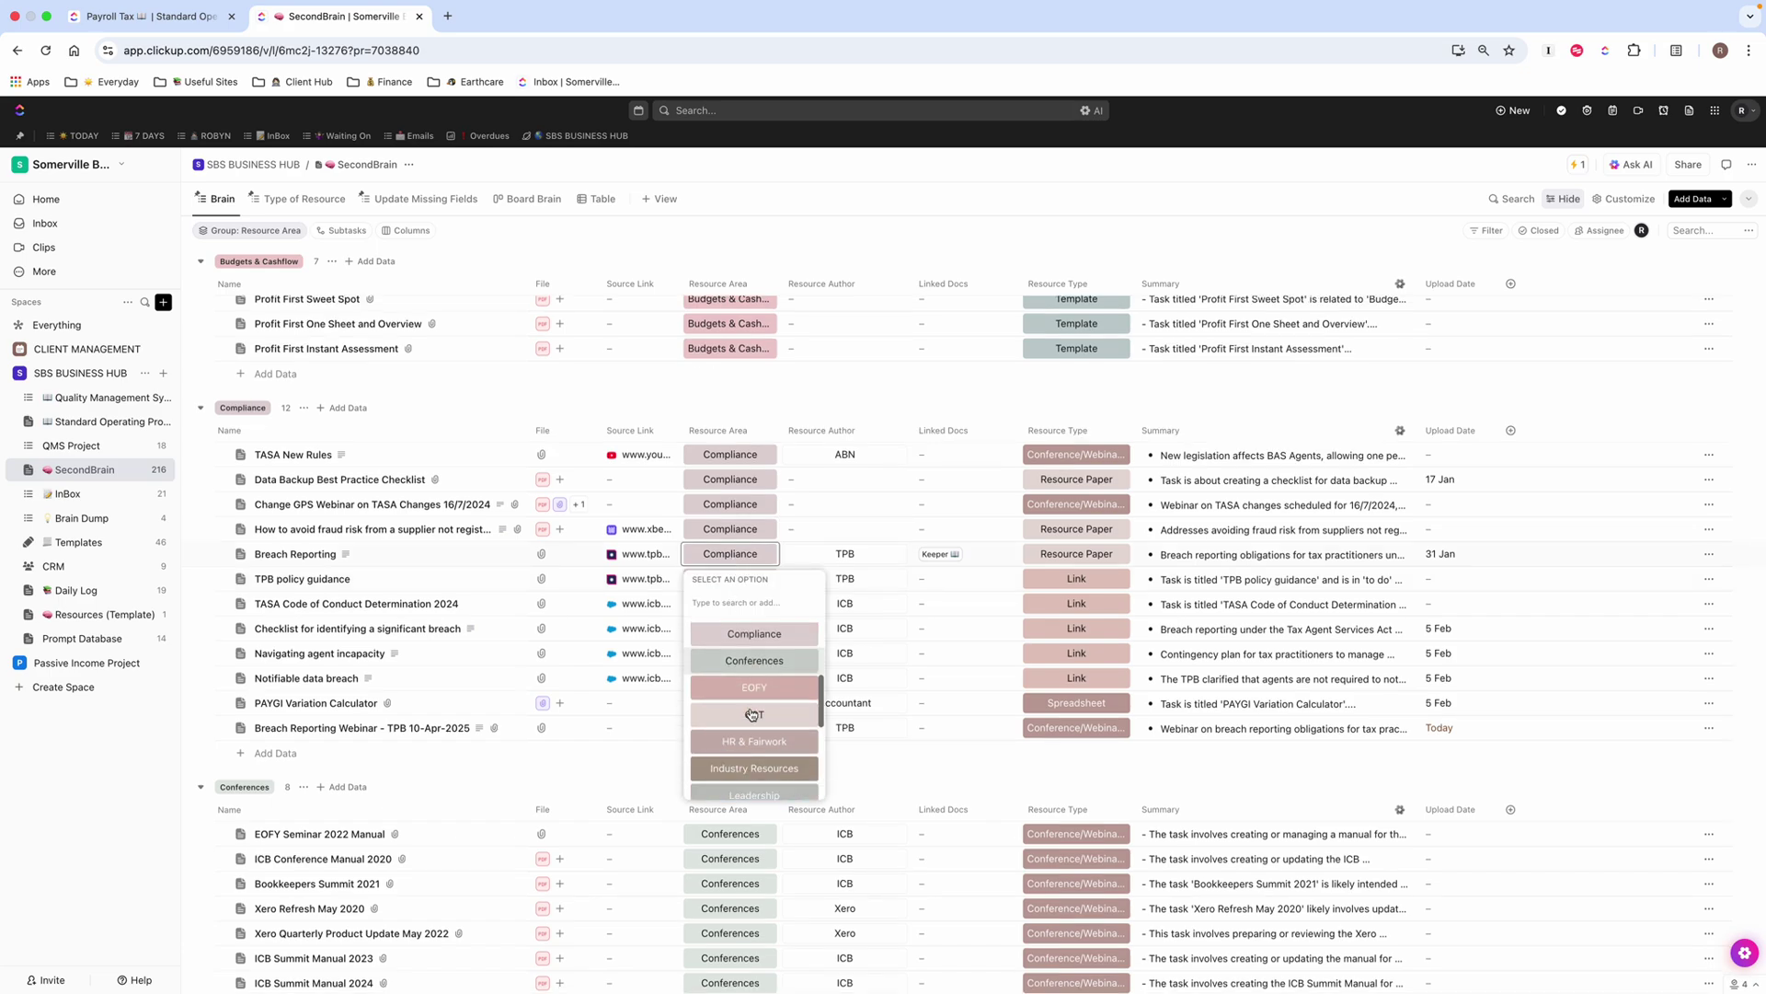
scroll(751, 713, "up", 5)
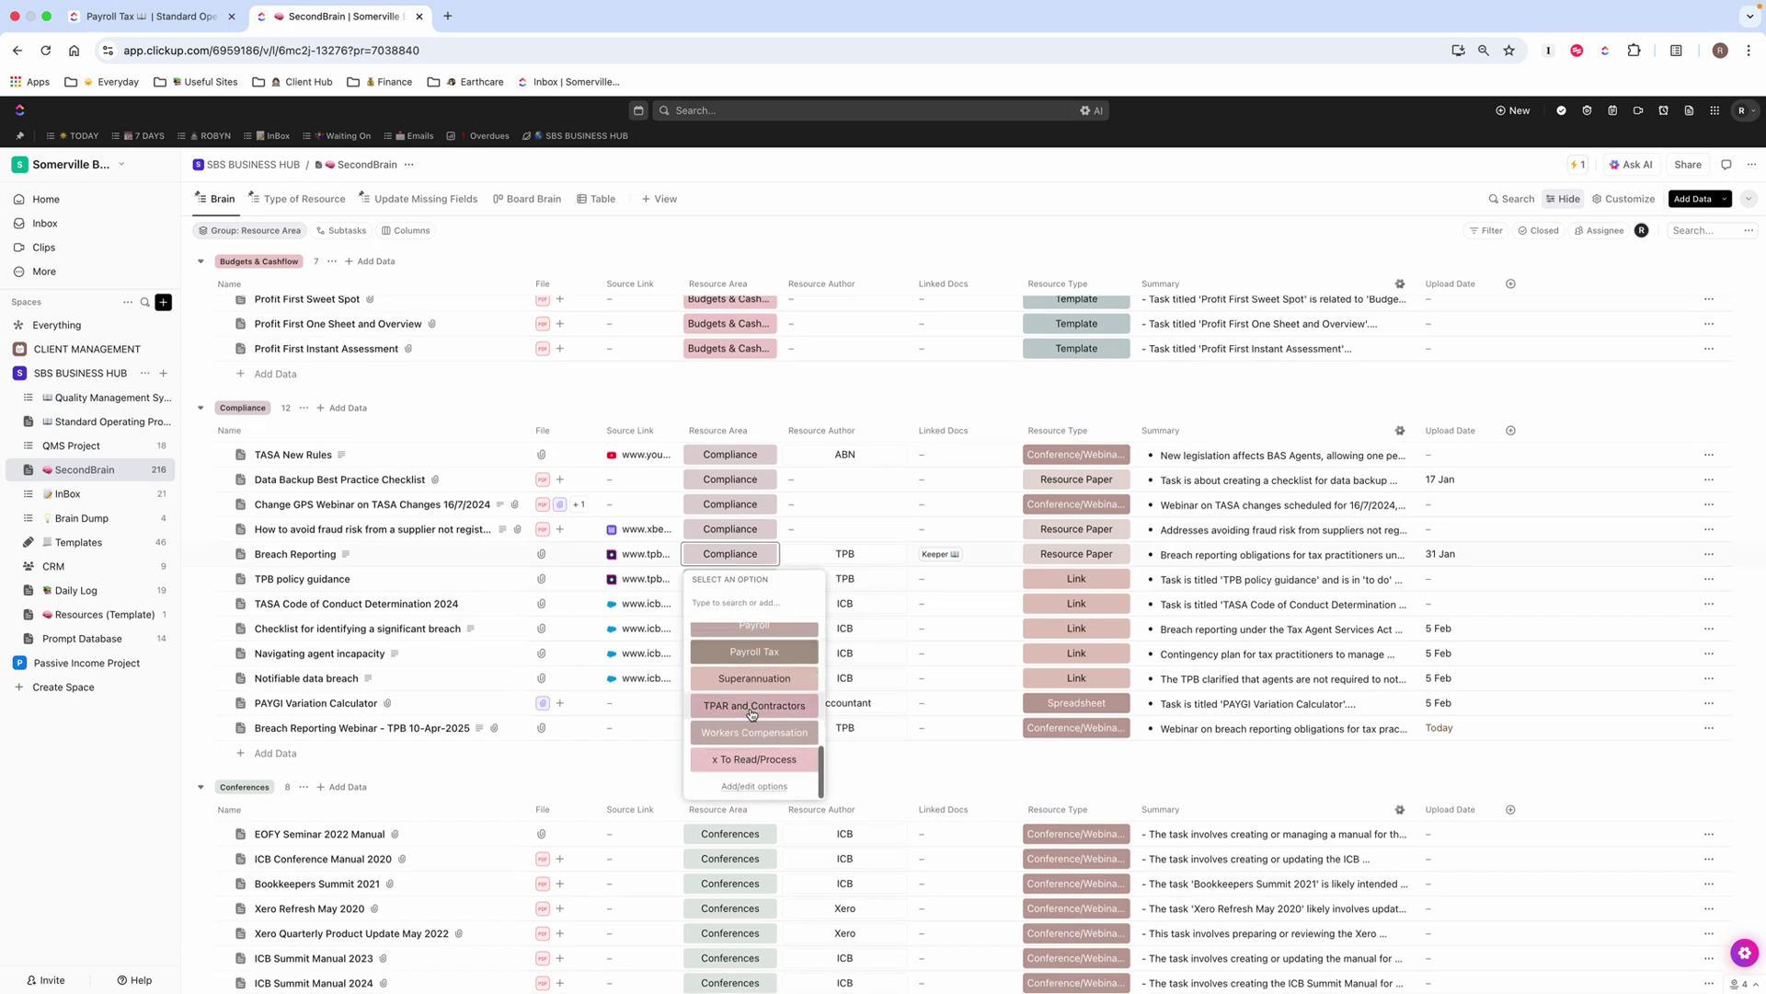
scroll(752, 713, "up", 1)
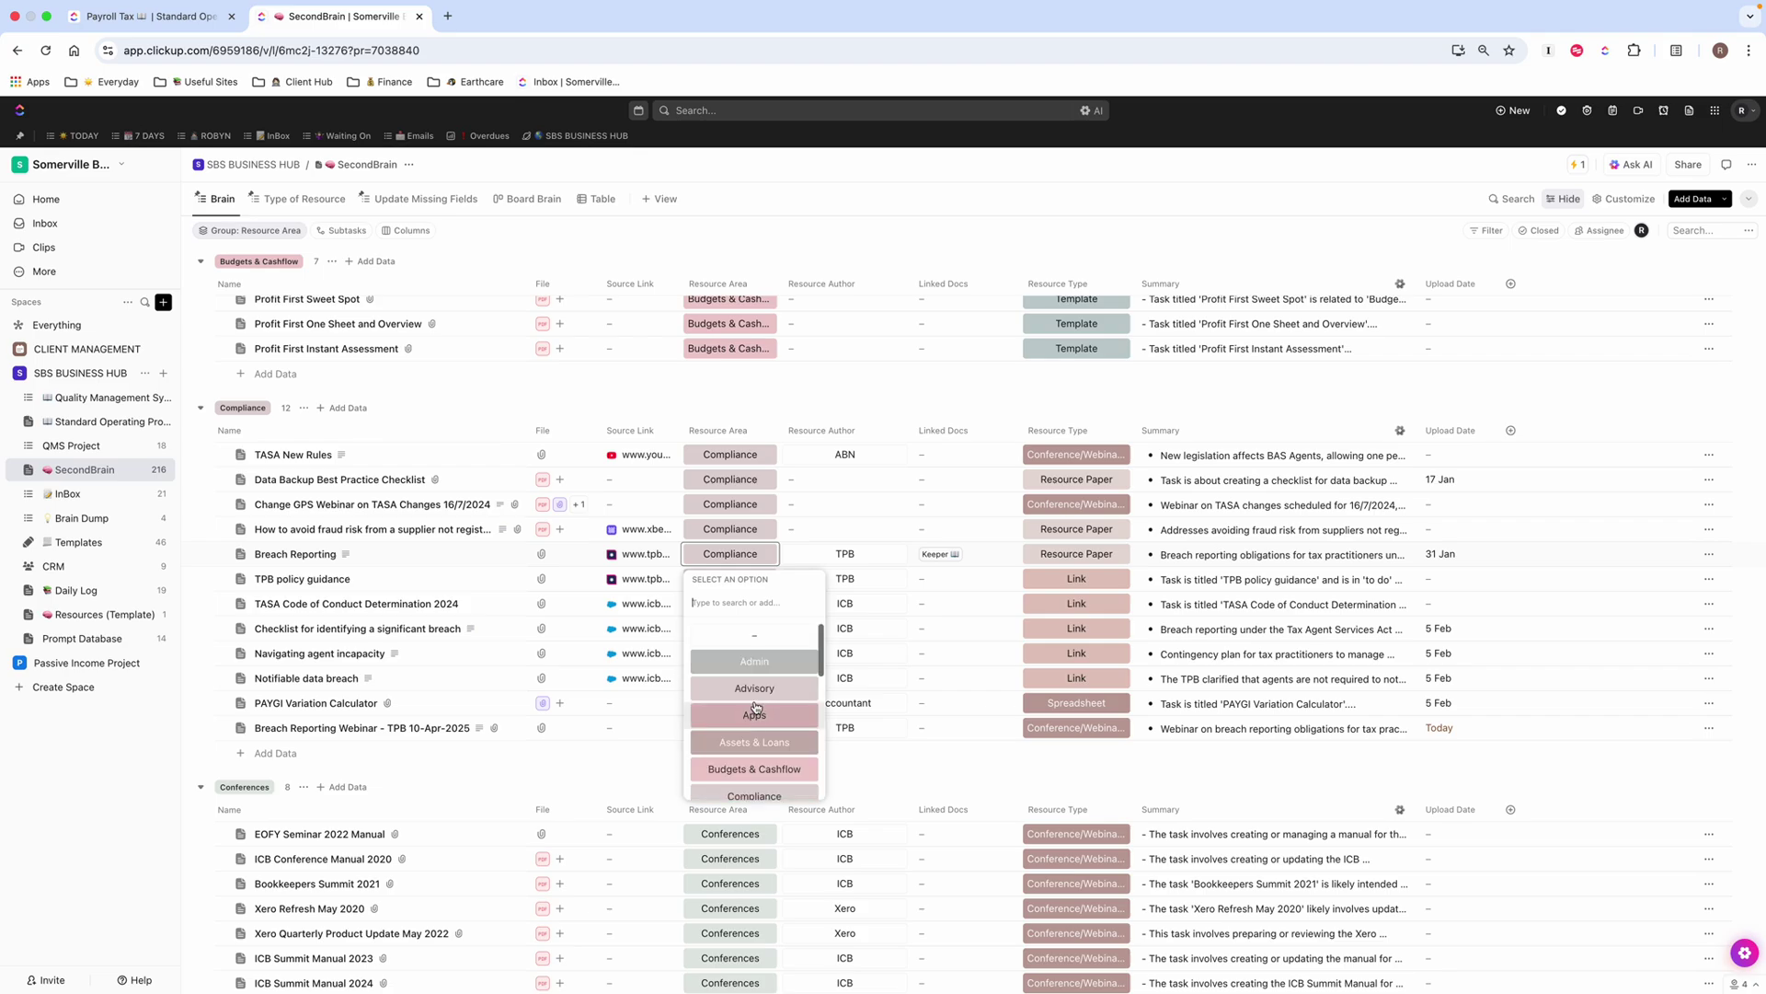
left_click(853, 387)
Look over Weekly Review's Resource Type options without changing the value.
scroll(814, 442, "down", 2)
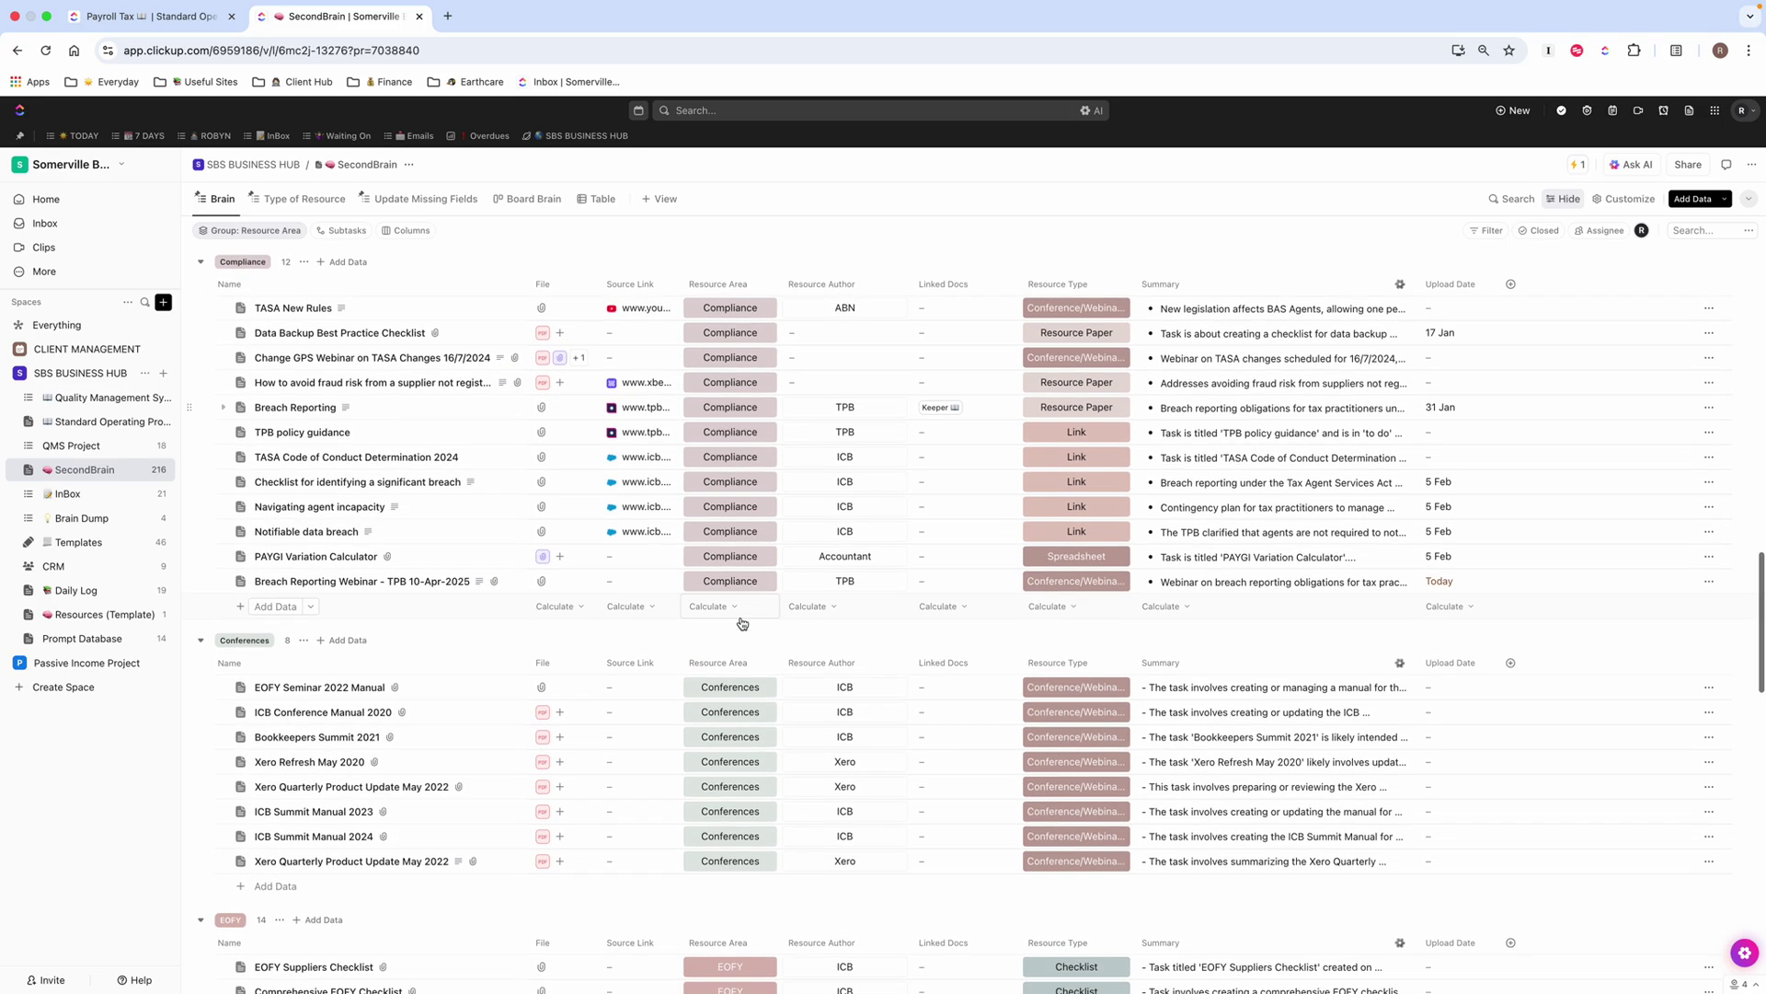
scroll(742, 624, "up", 5)
scroll(742, 624, "up", 15)
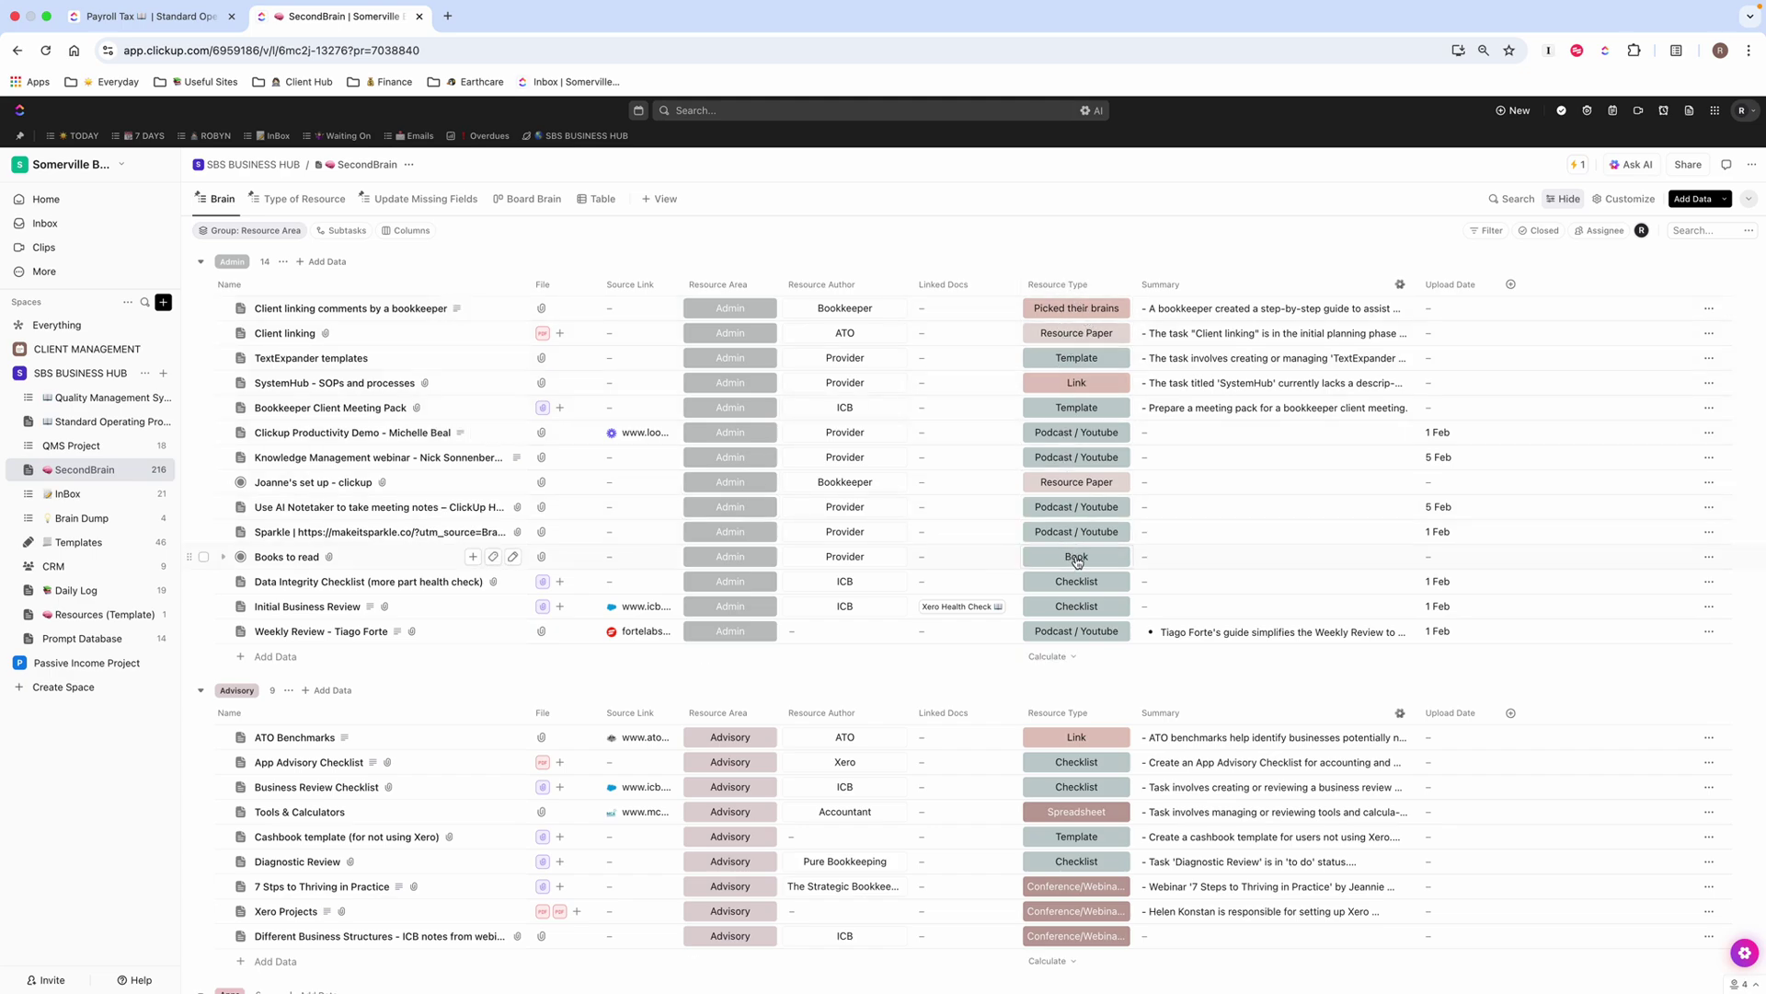
left_click(1072, 635)
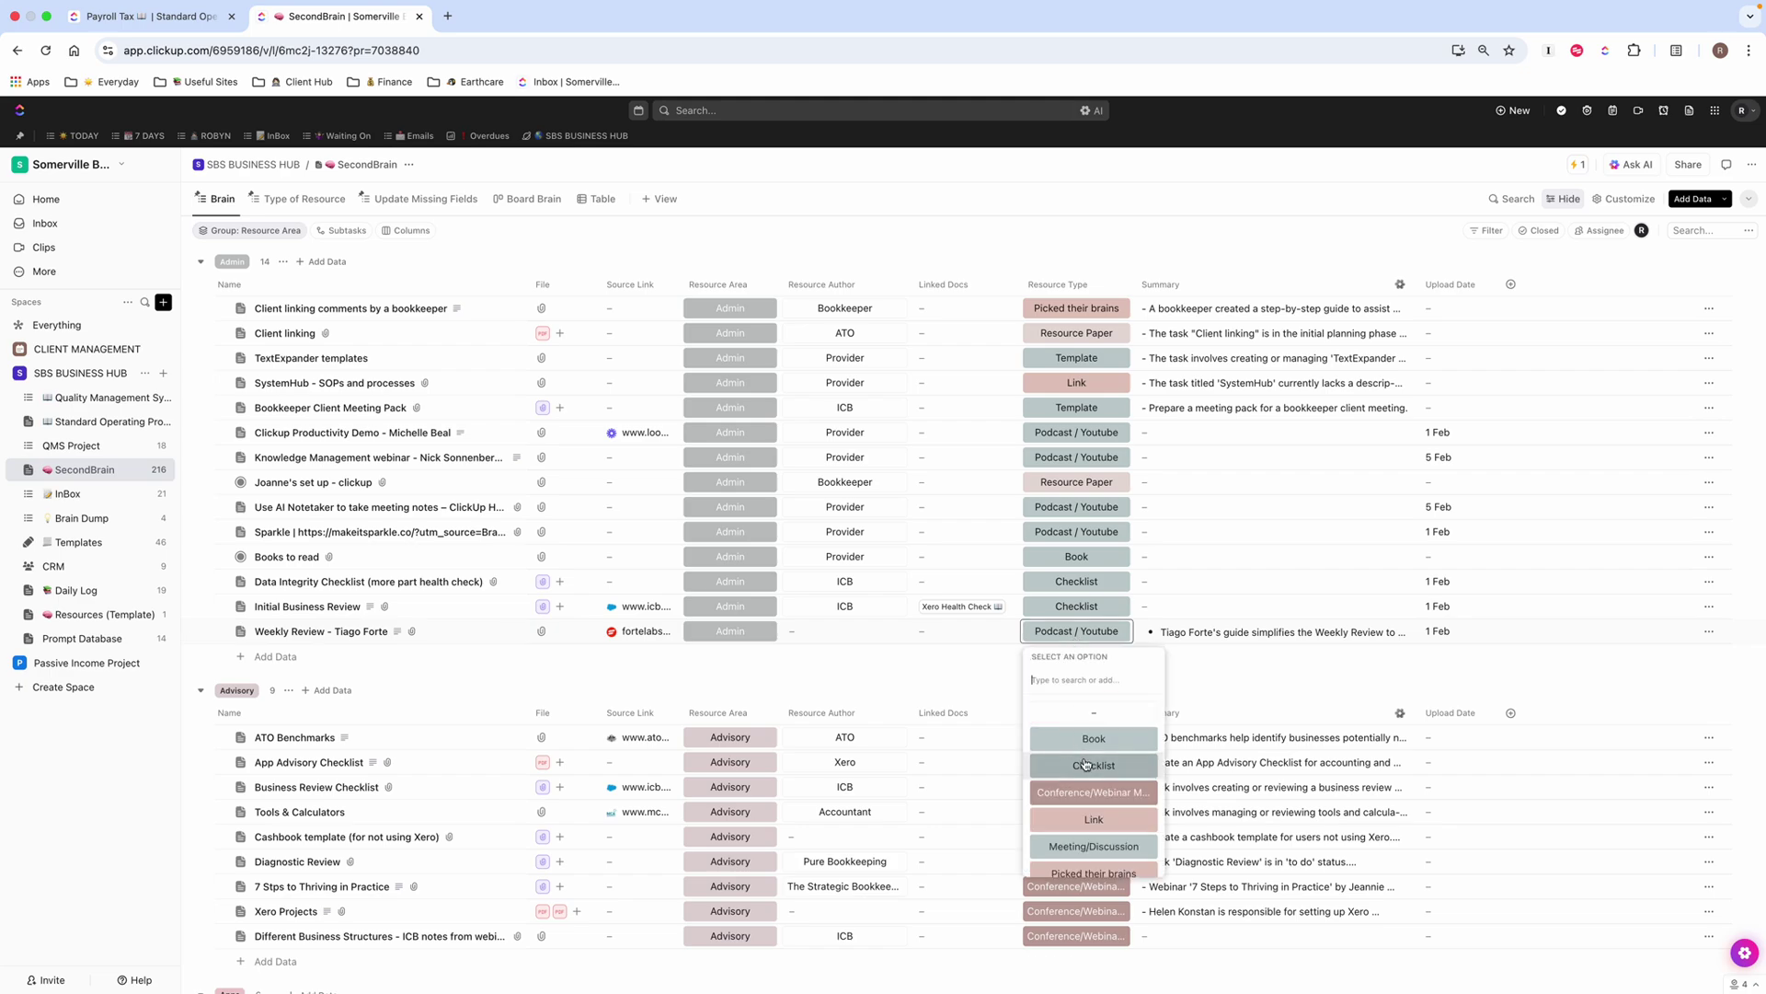
scroll(1089, 779, "down", 3)
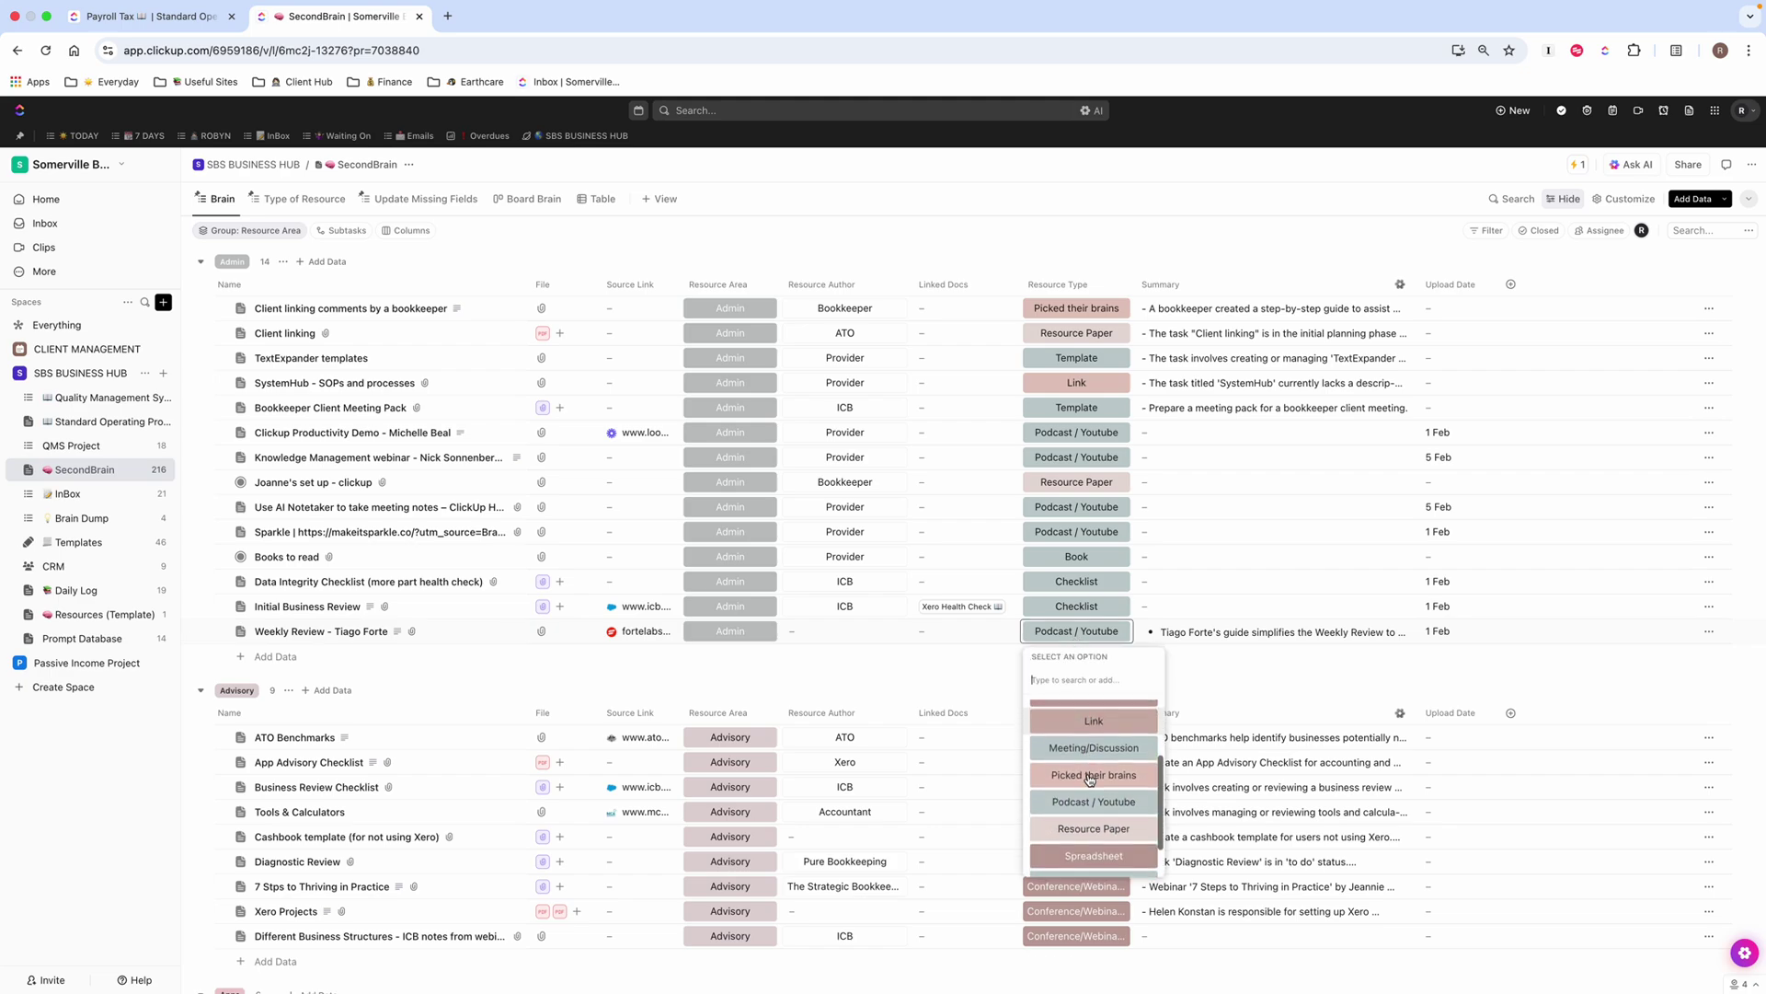
scroll(1090, 781, "up", 3)
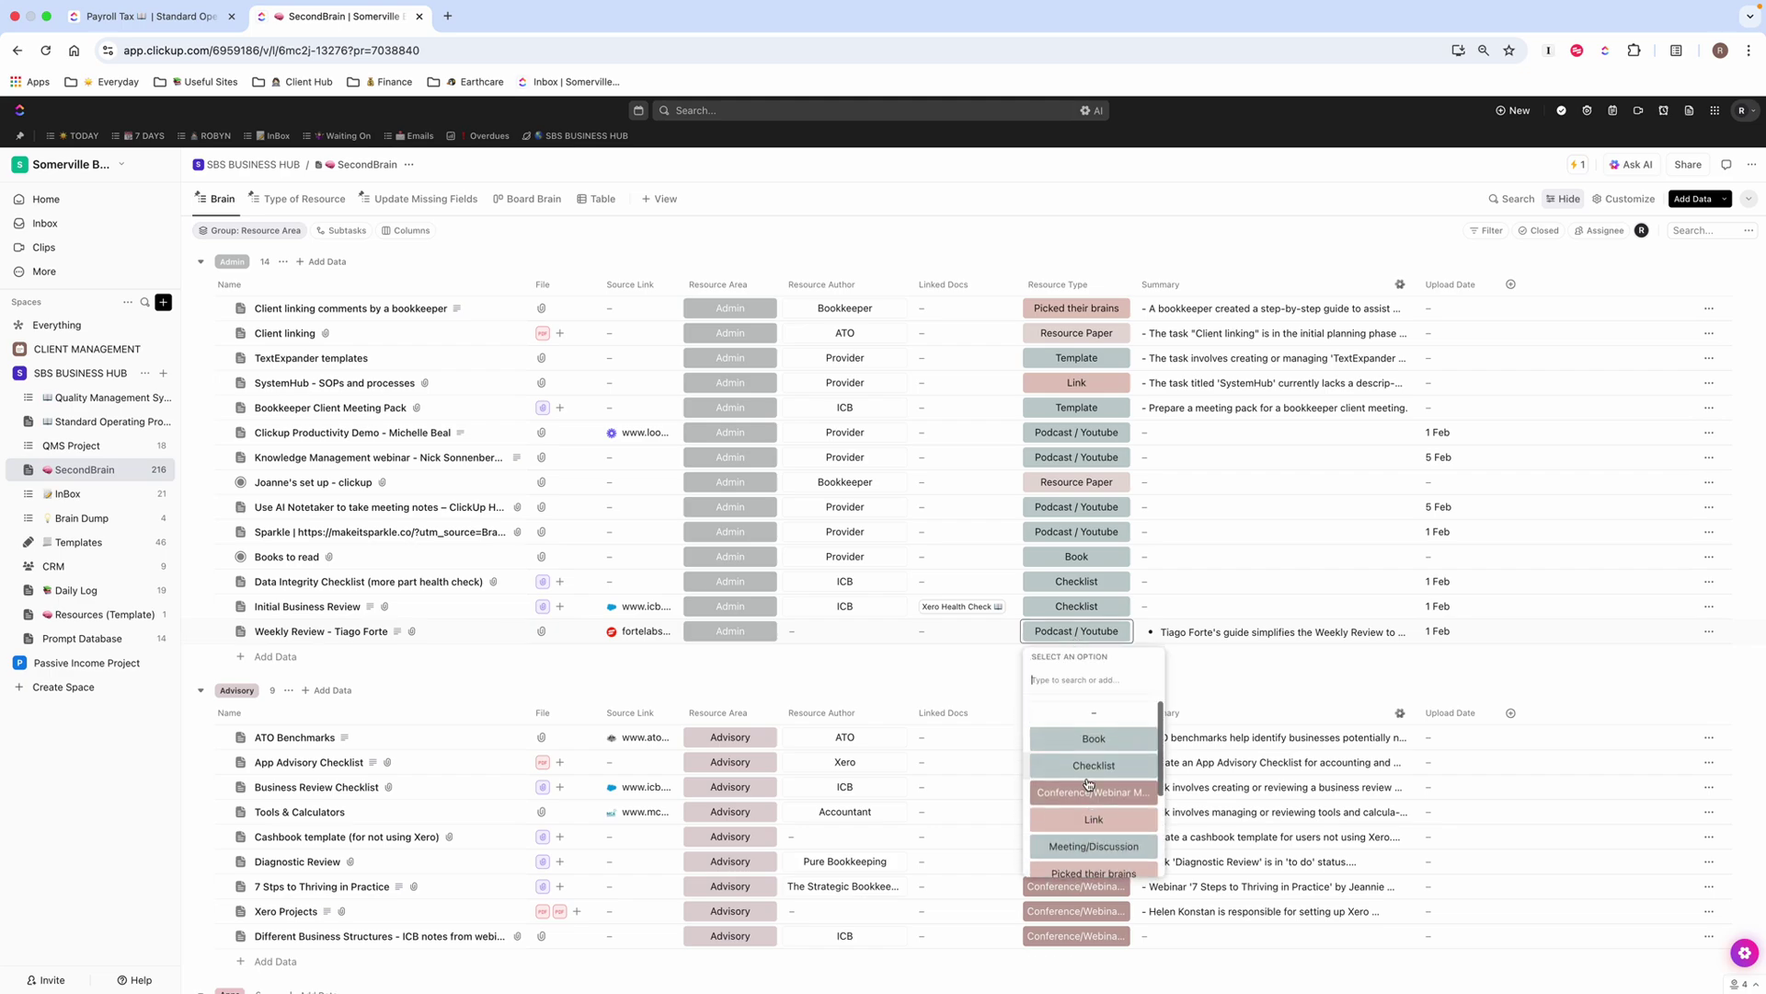
left_click(917, 671)
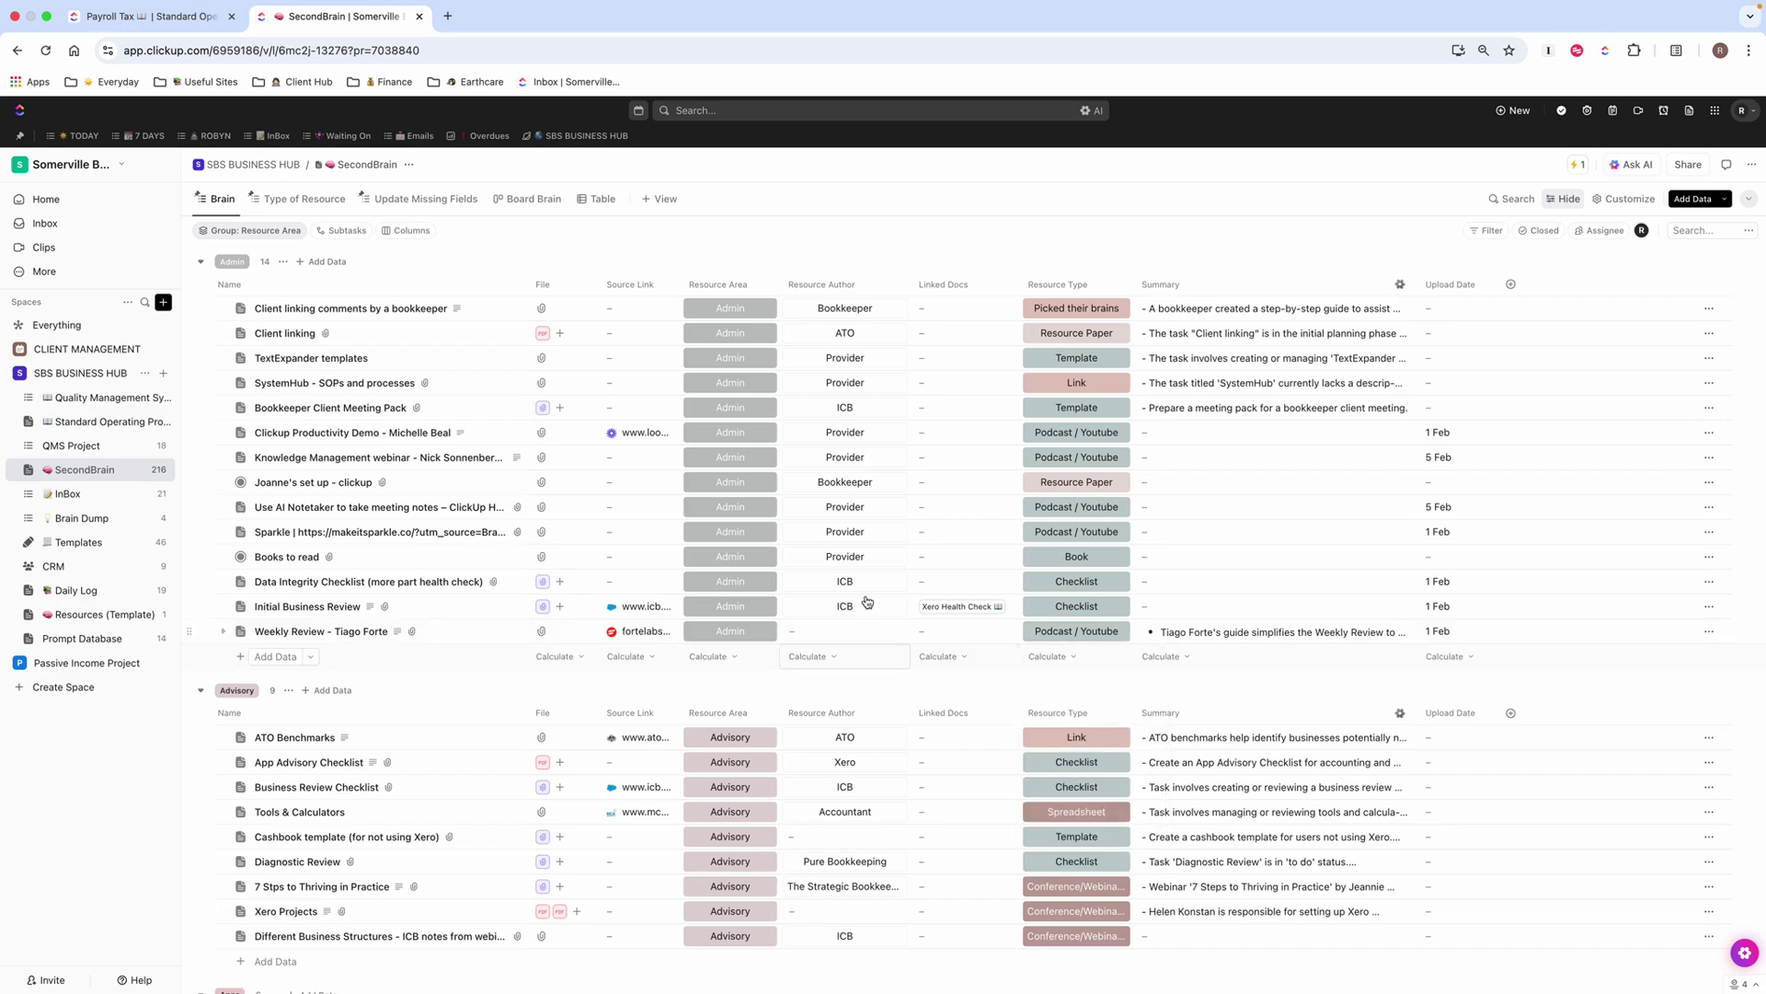
Check the AI Notetaker task's Resource Author options, leaving the author unchanged.
left_click(854, 511)
scroll(863, 617, "down", 3)
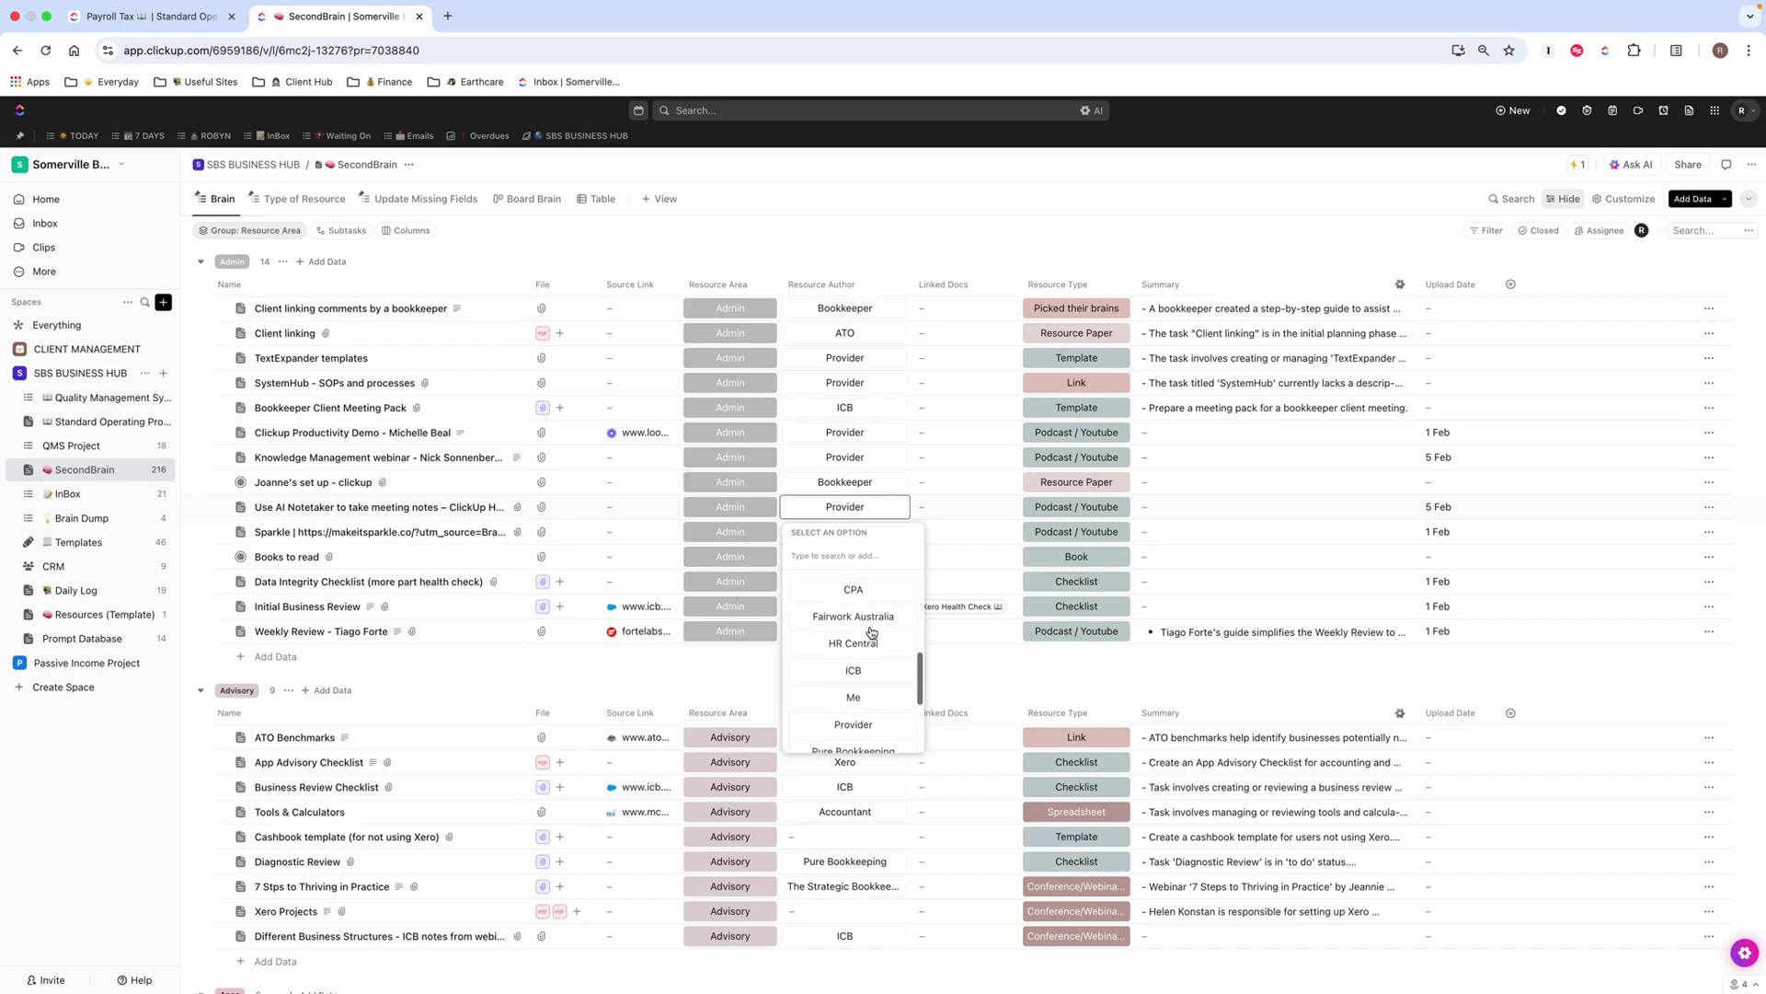
scroll(872, 633, "down", 3)
left_click(1210, 631)
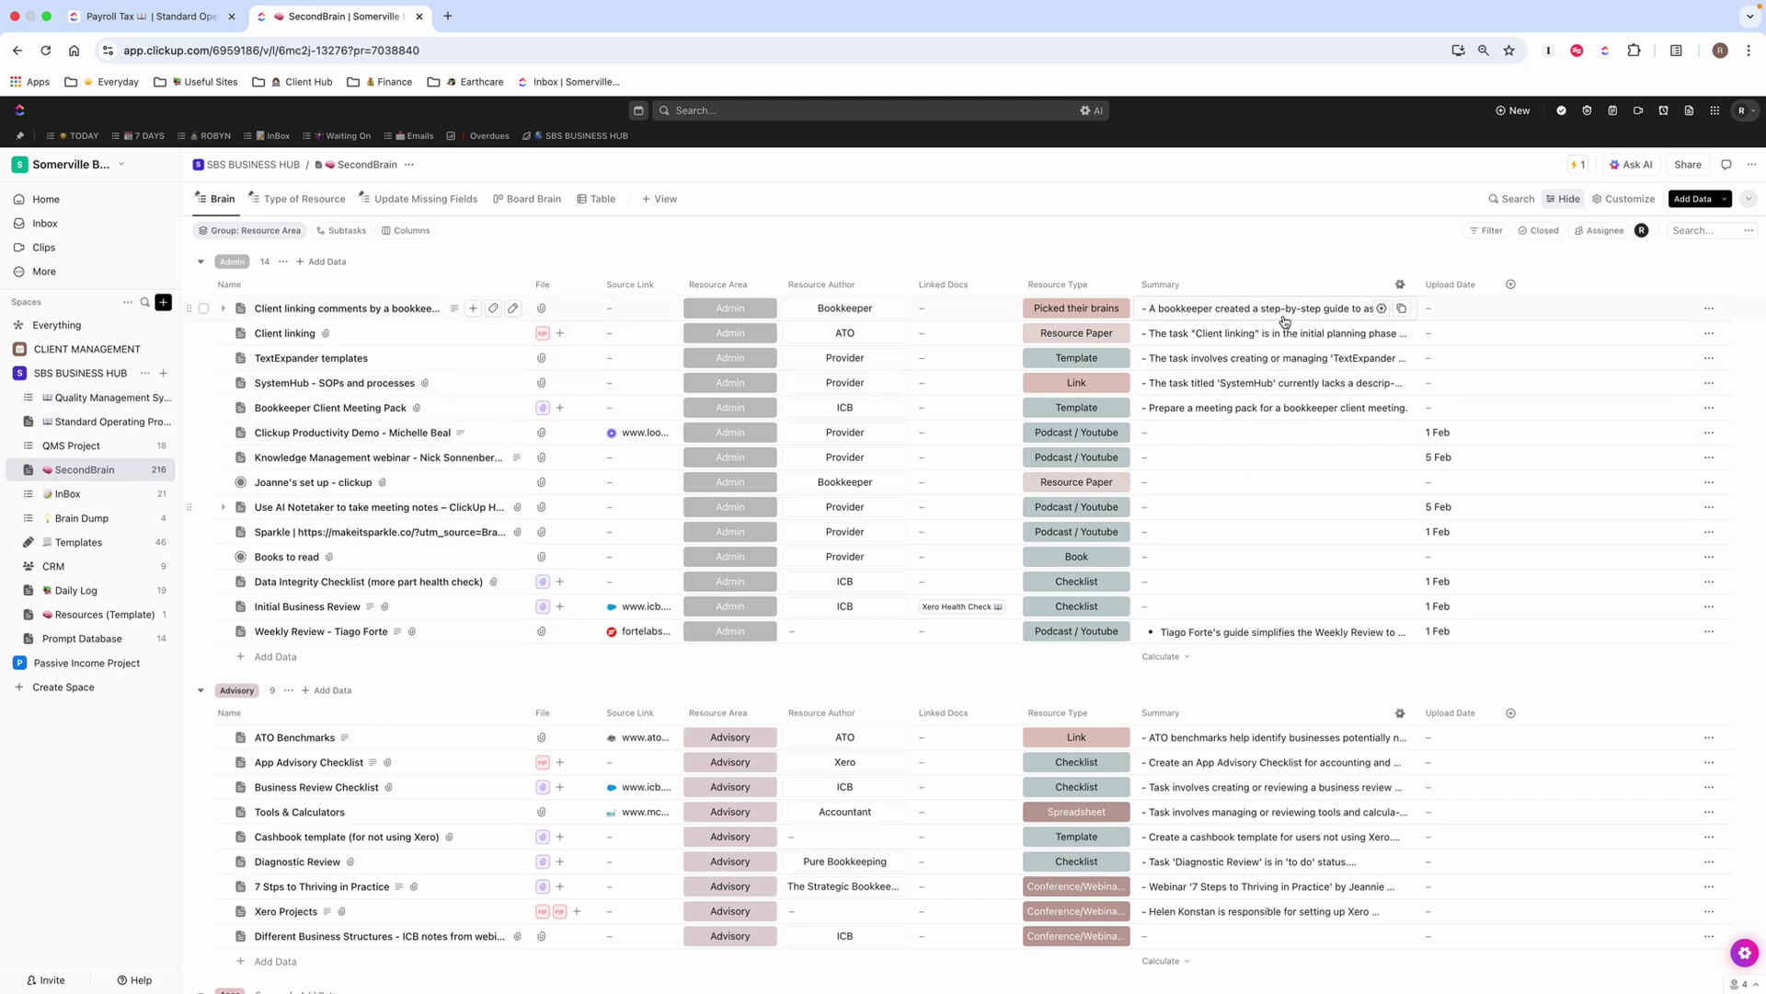
Regenerate the Admin group's AI summaries, confirm overwriting them, then scroll down the list.
mouse_move(1285, 321)
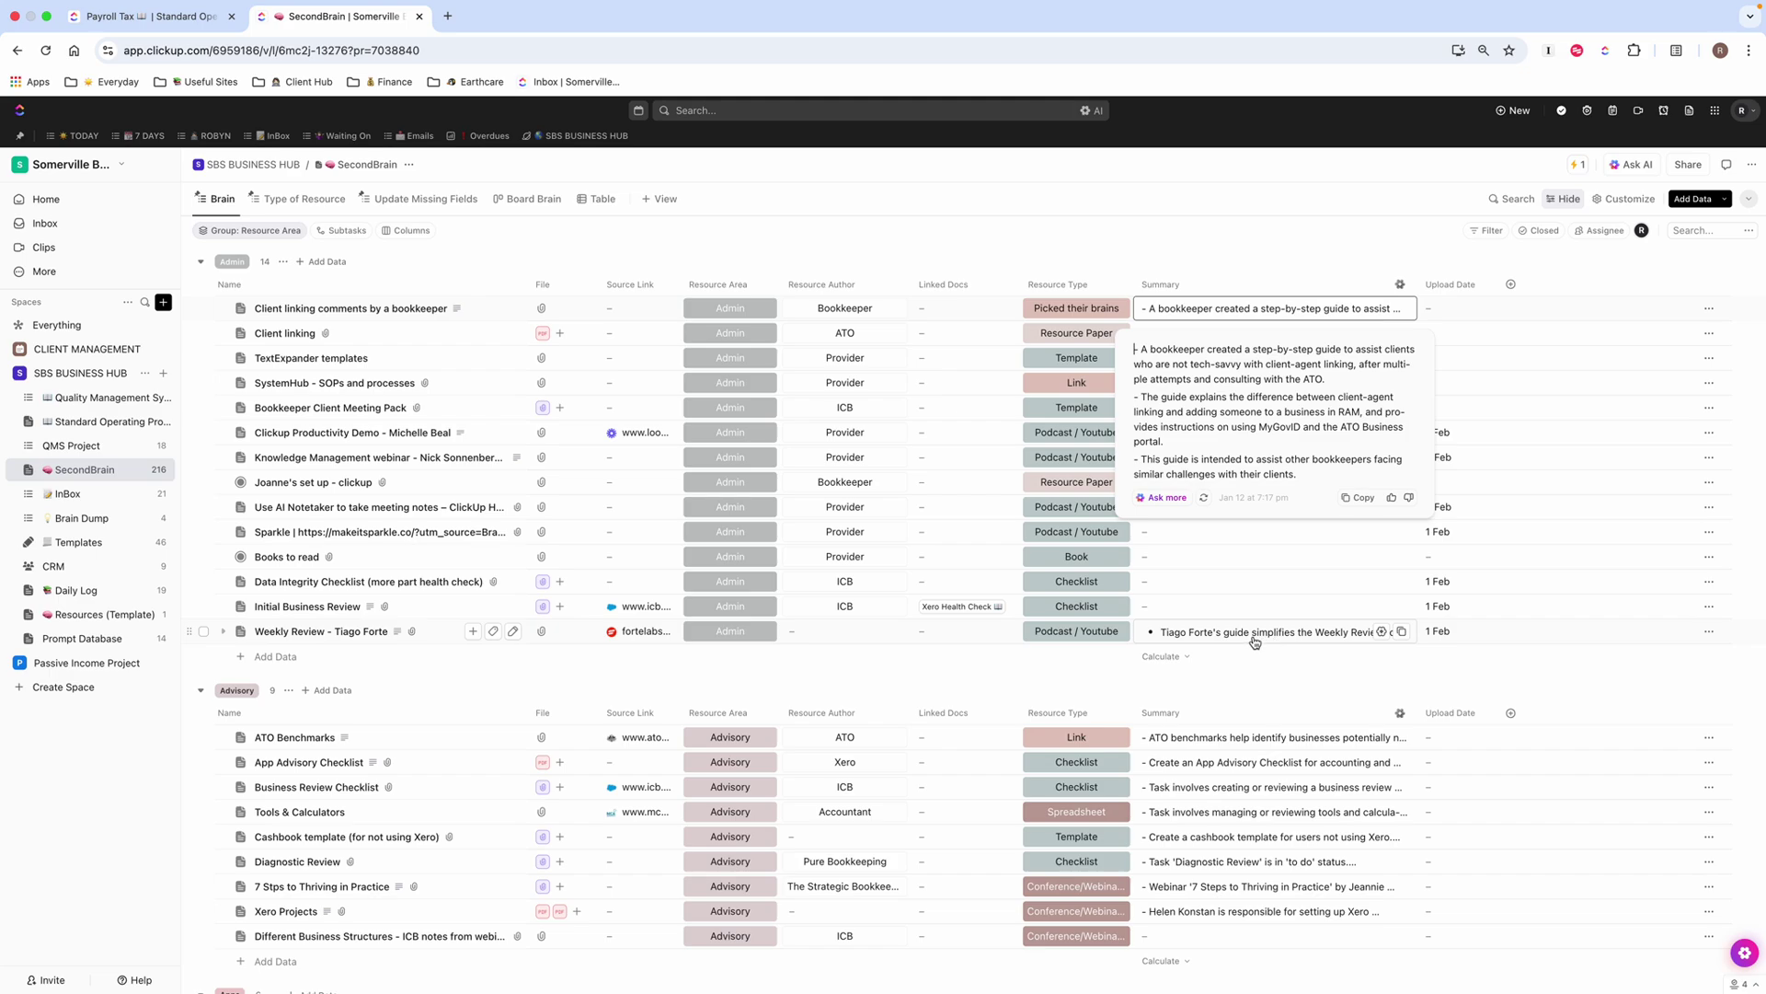
mouse_move(1259, 644)
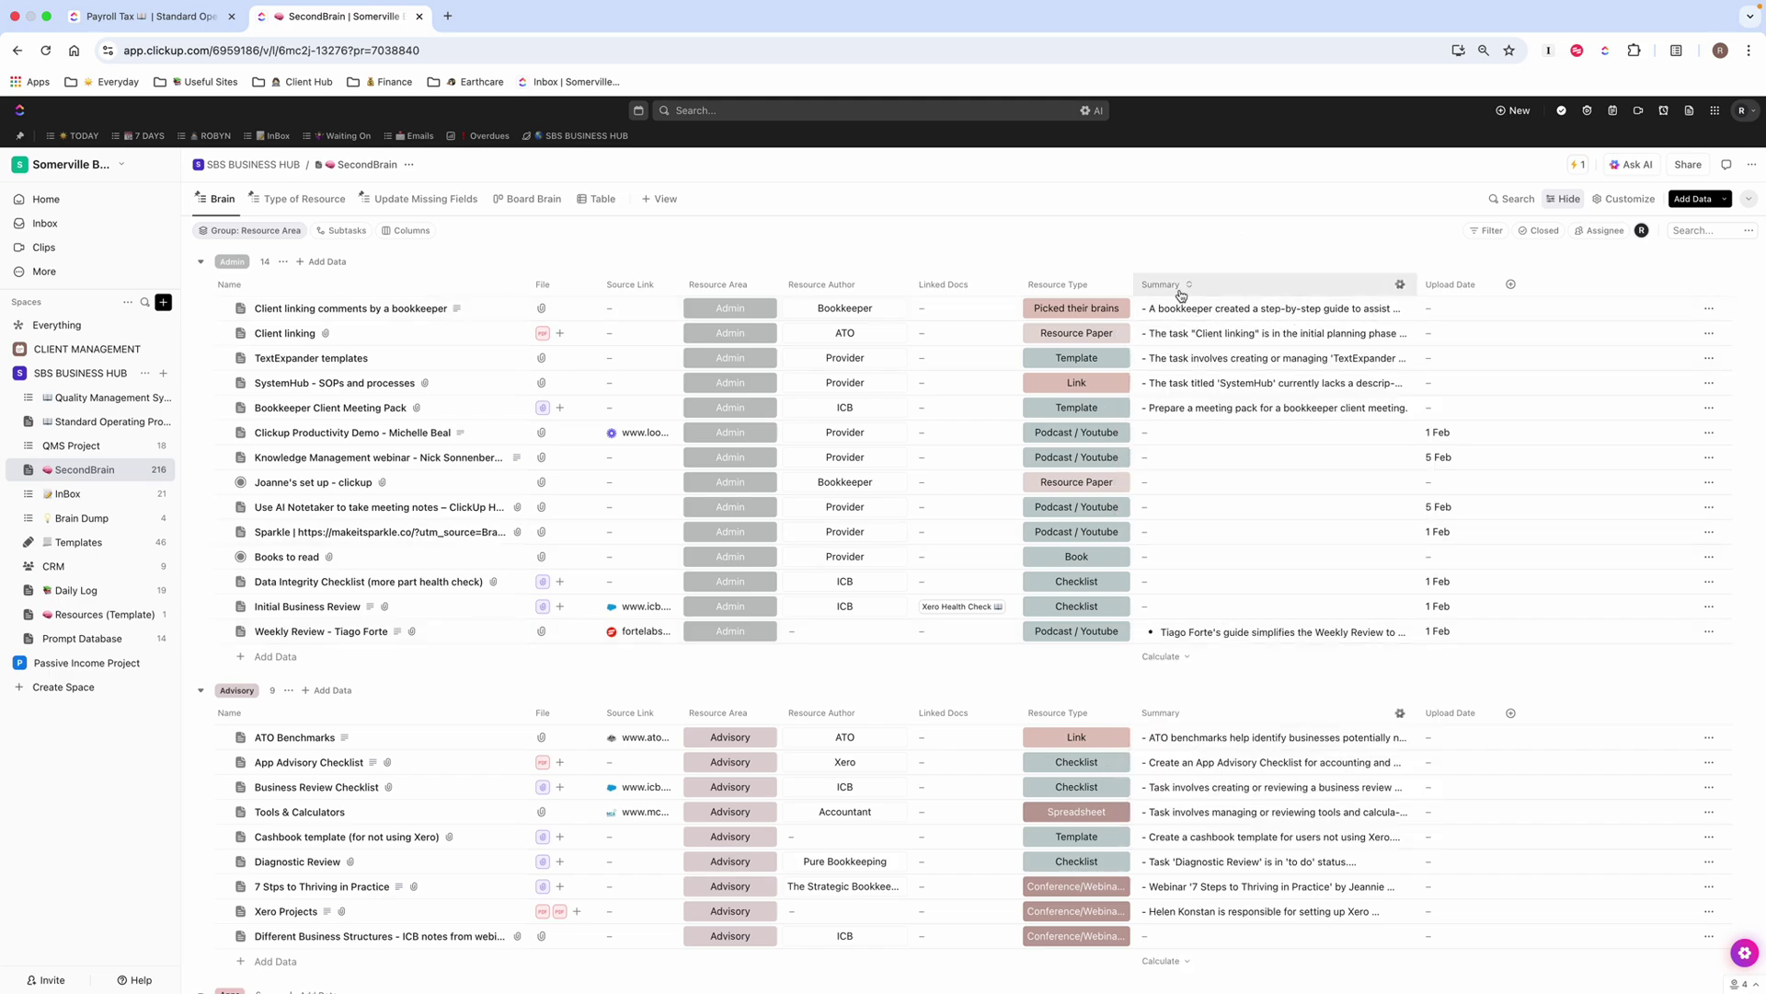
left_click(1400, 286)
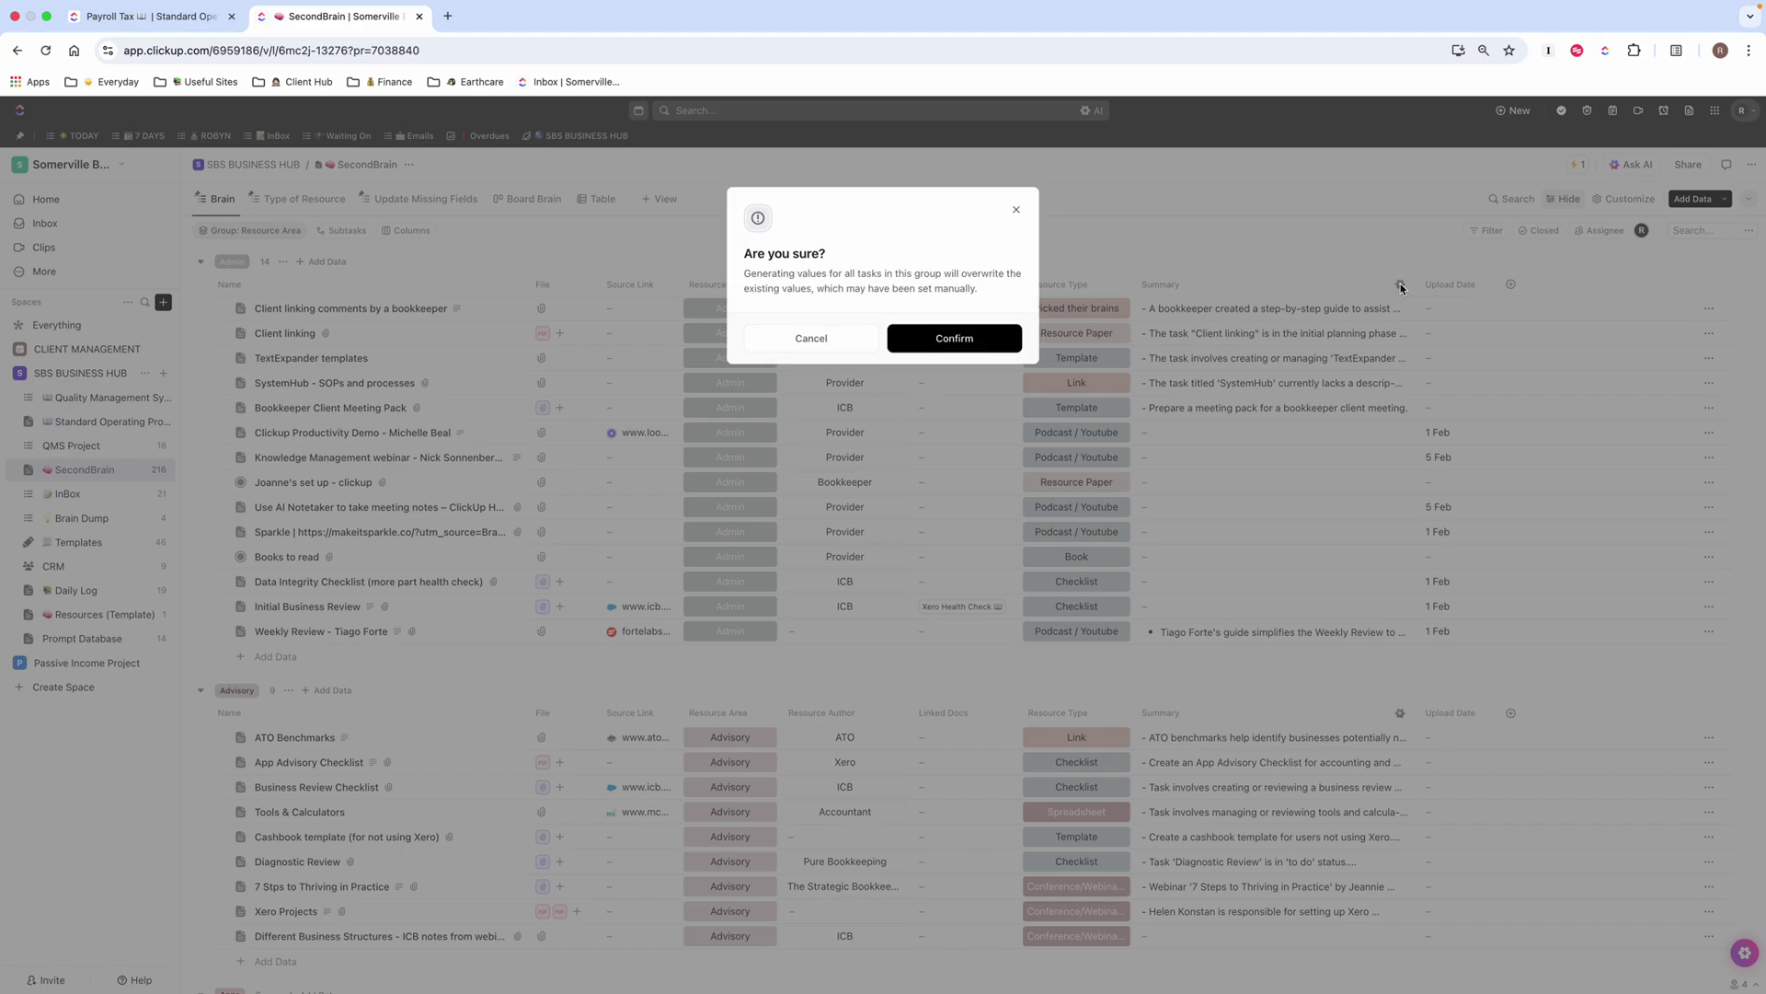
left_click(1010, 345)
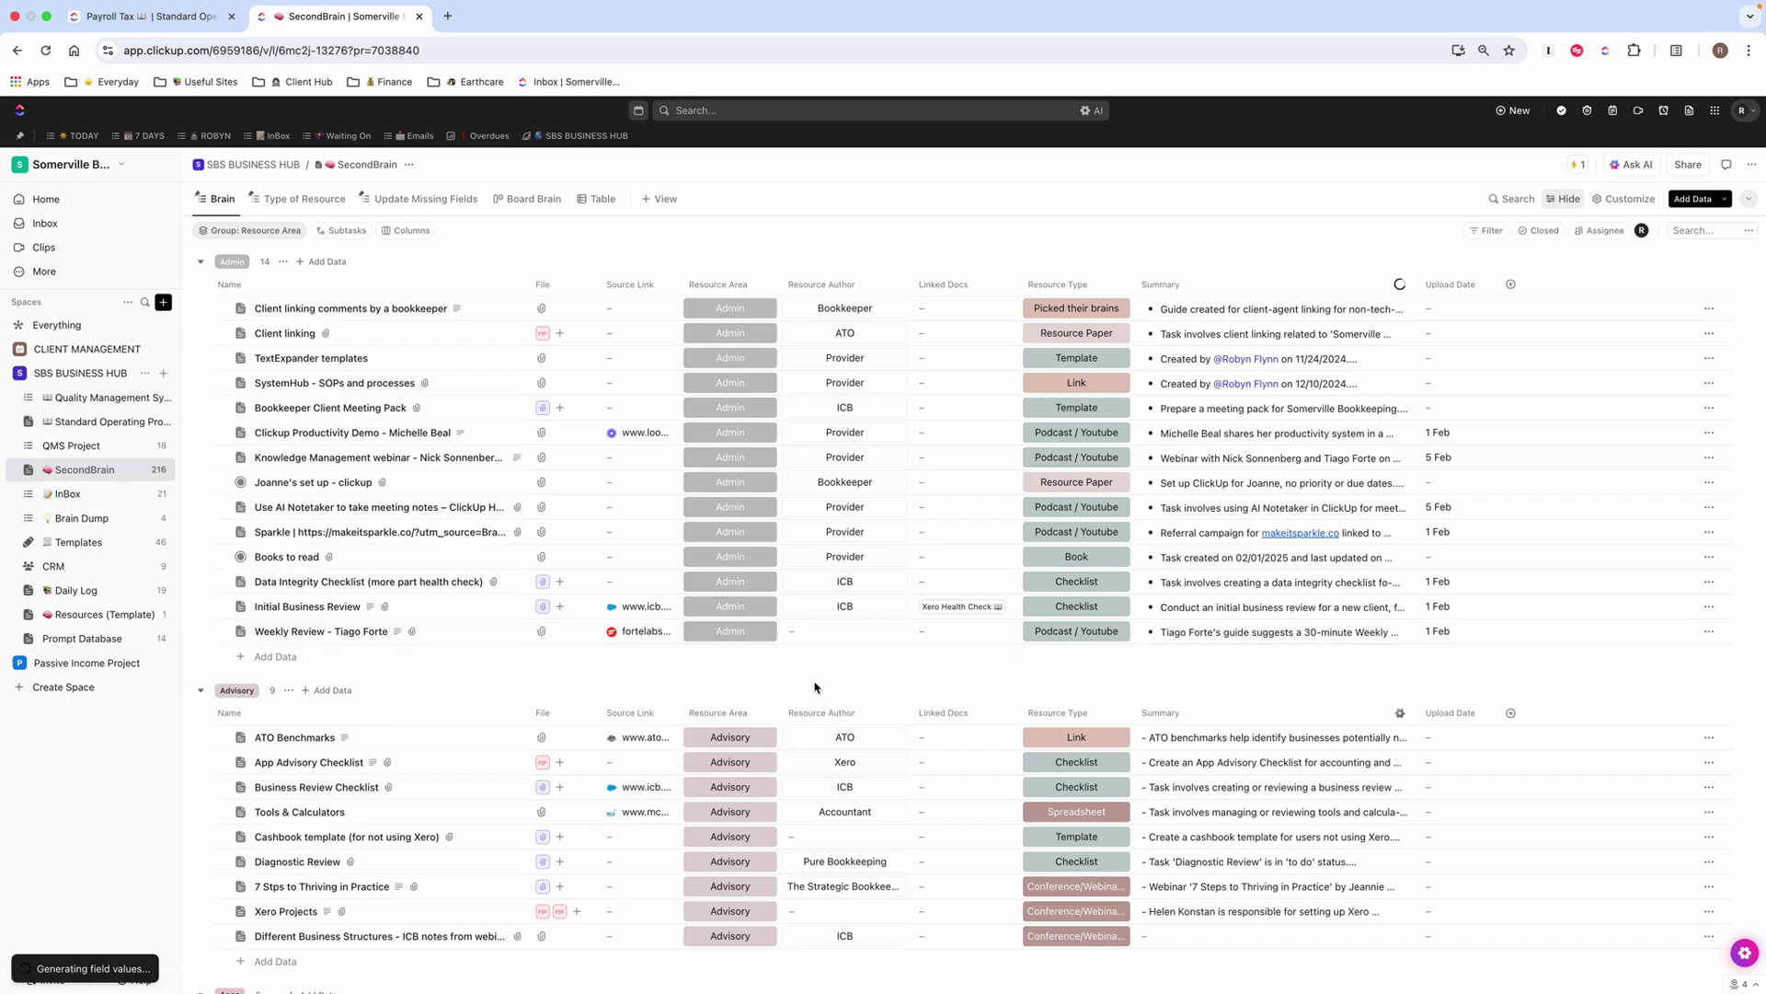
scroll(457, 682, "down", 2)
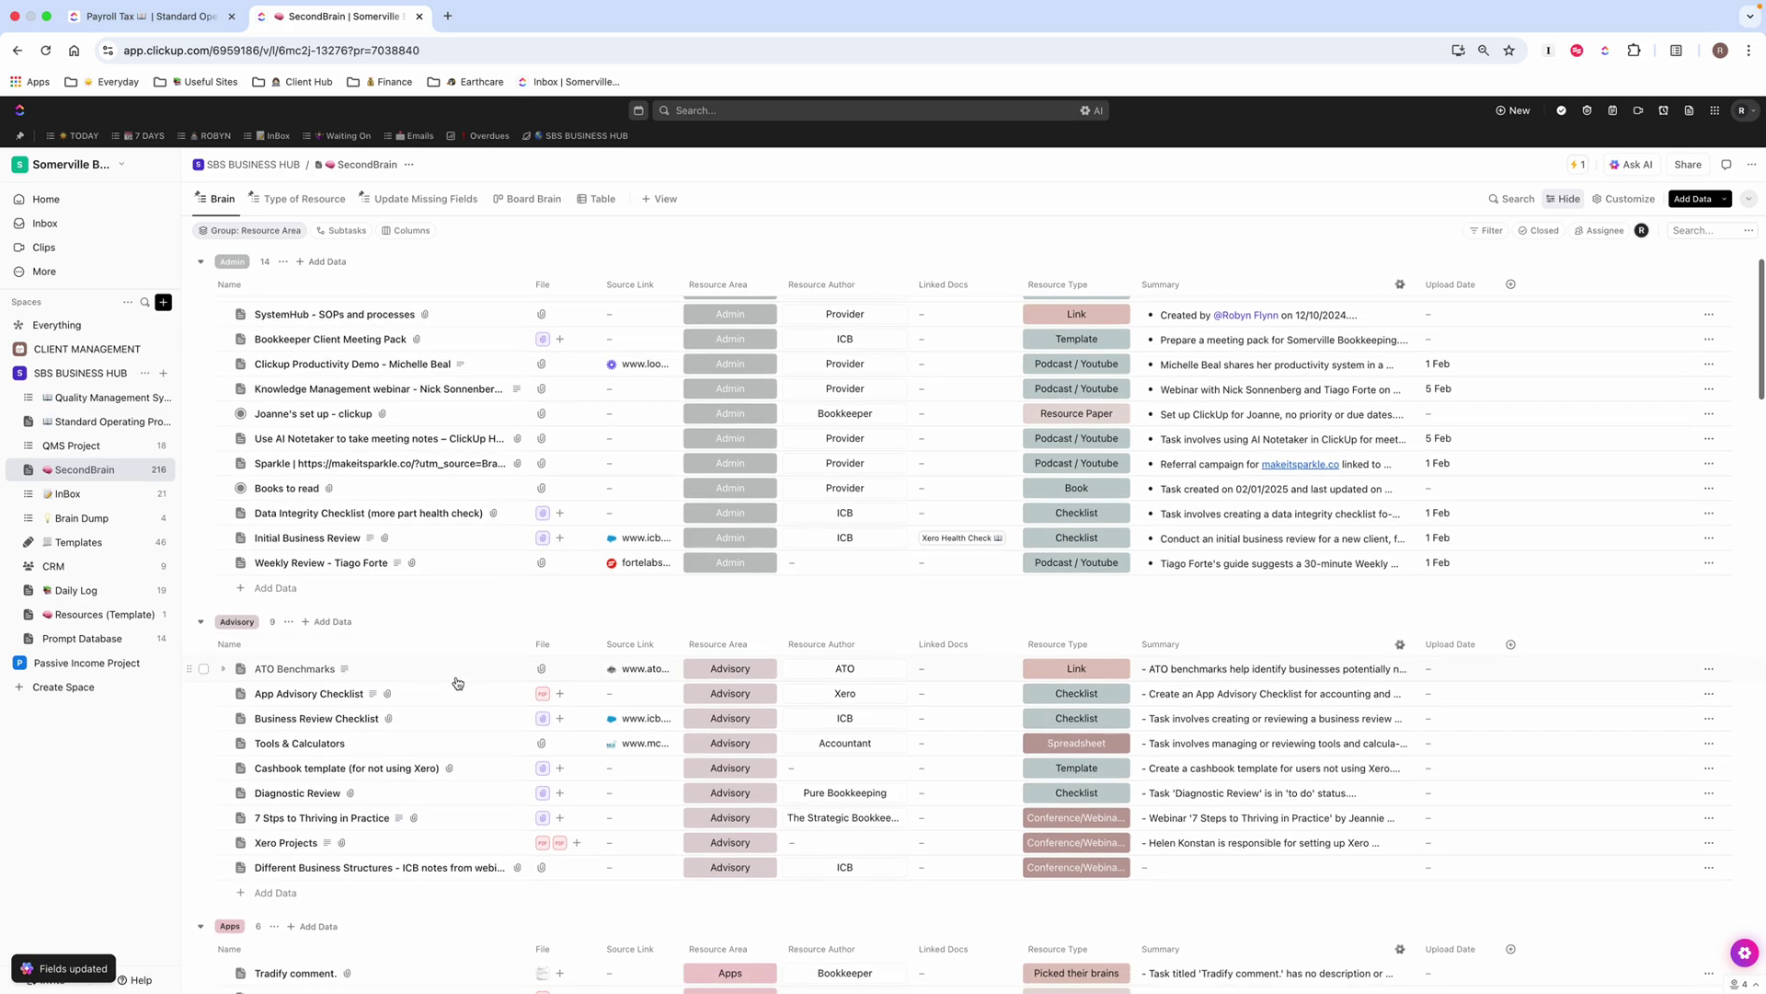
scroll(467, 668, "down", 1)
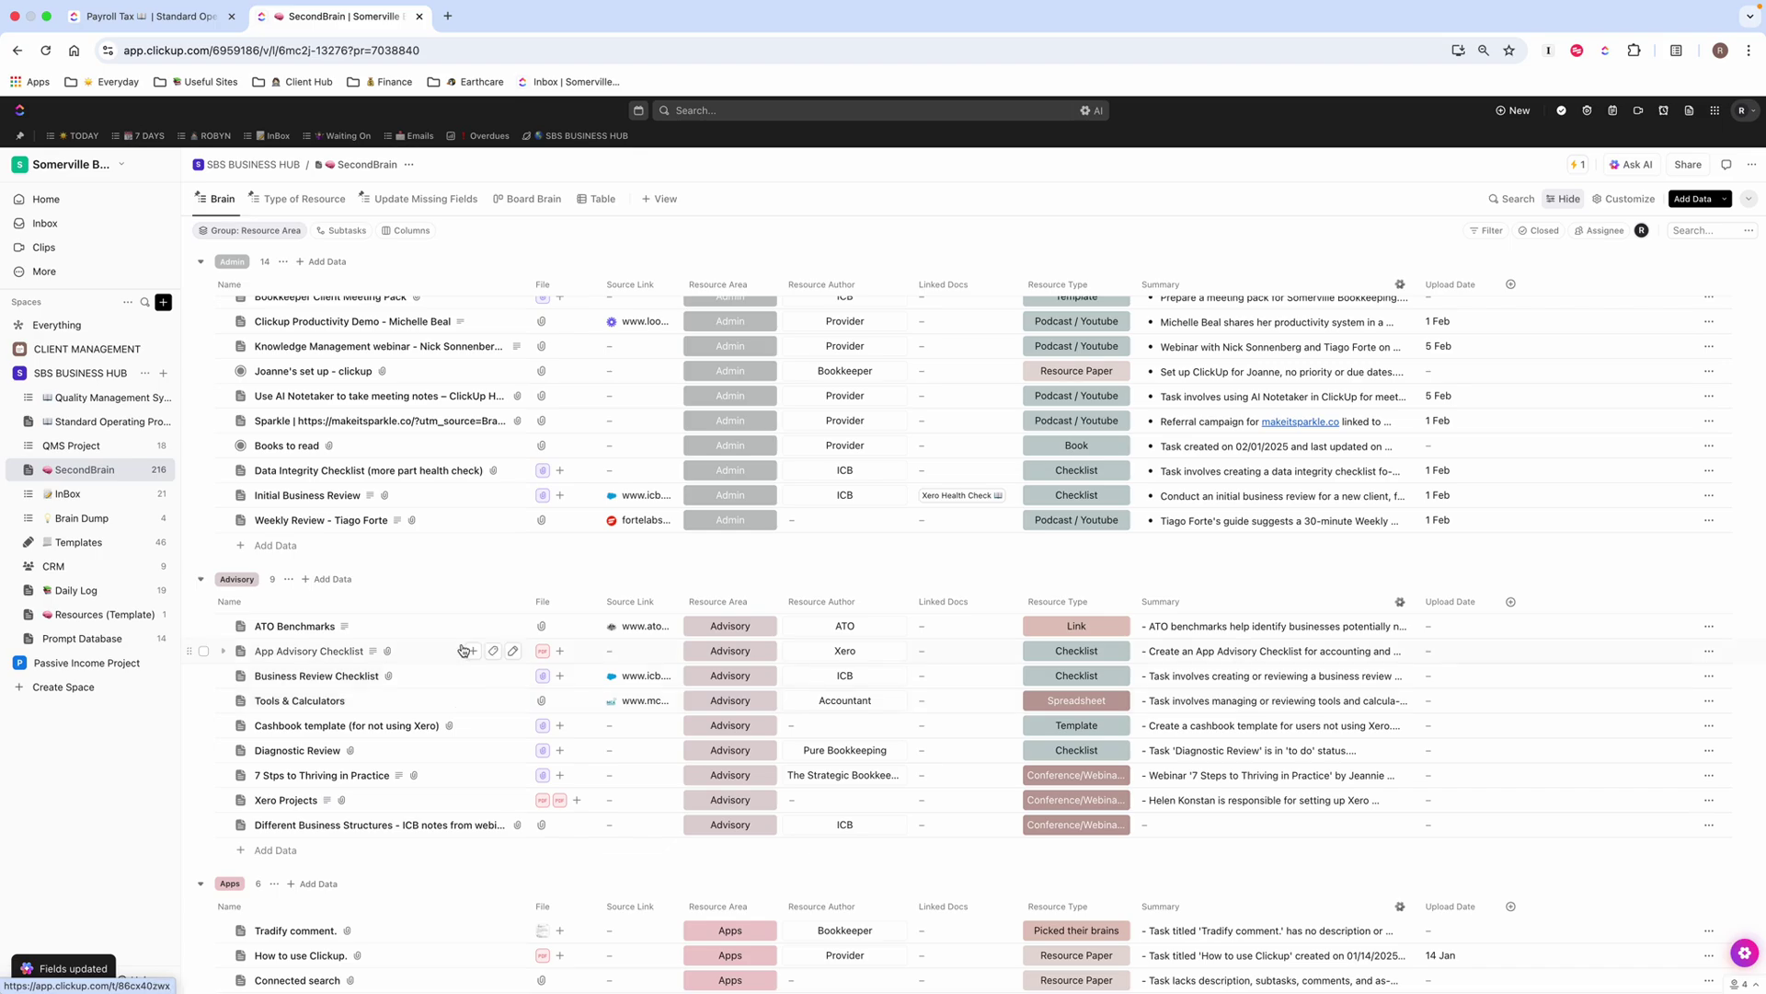
scroll(463, 667, "down", 5)
scroll(461, 668, "down", 9)
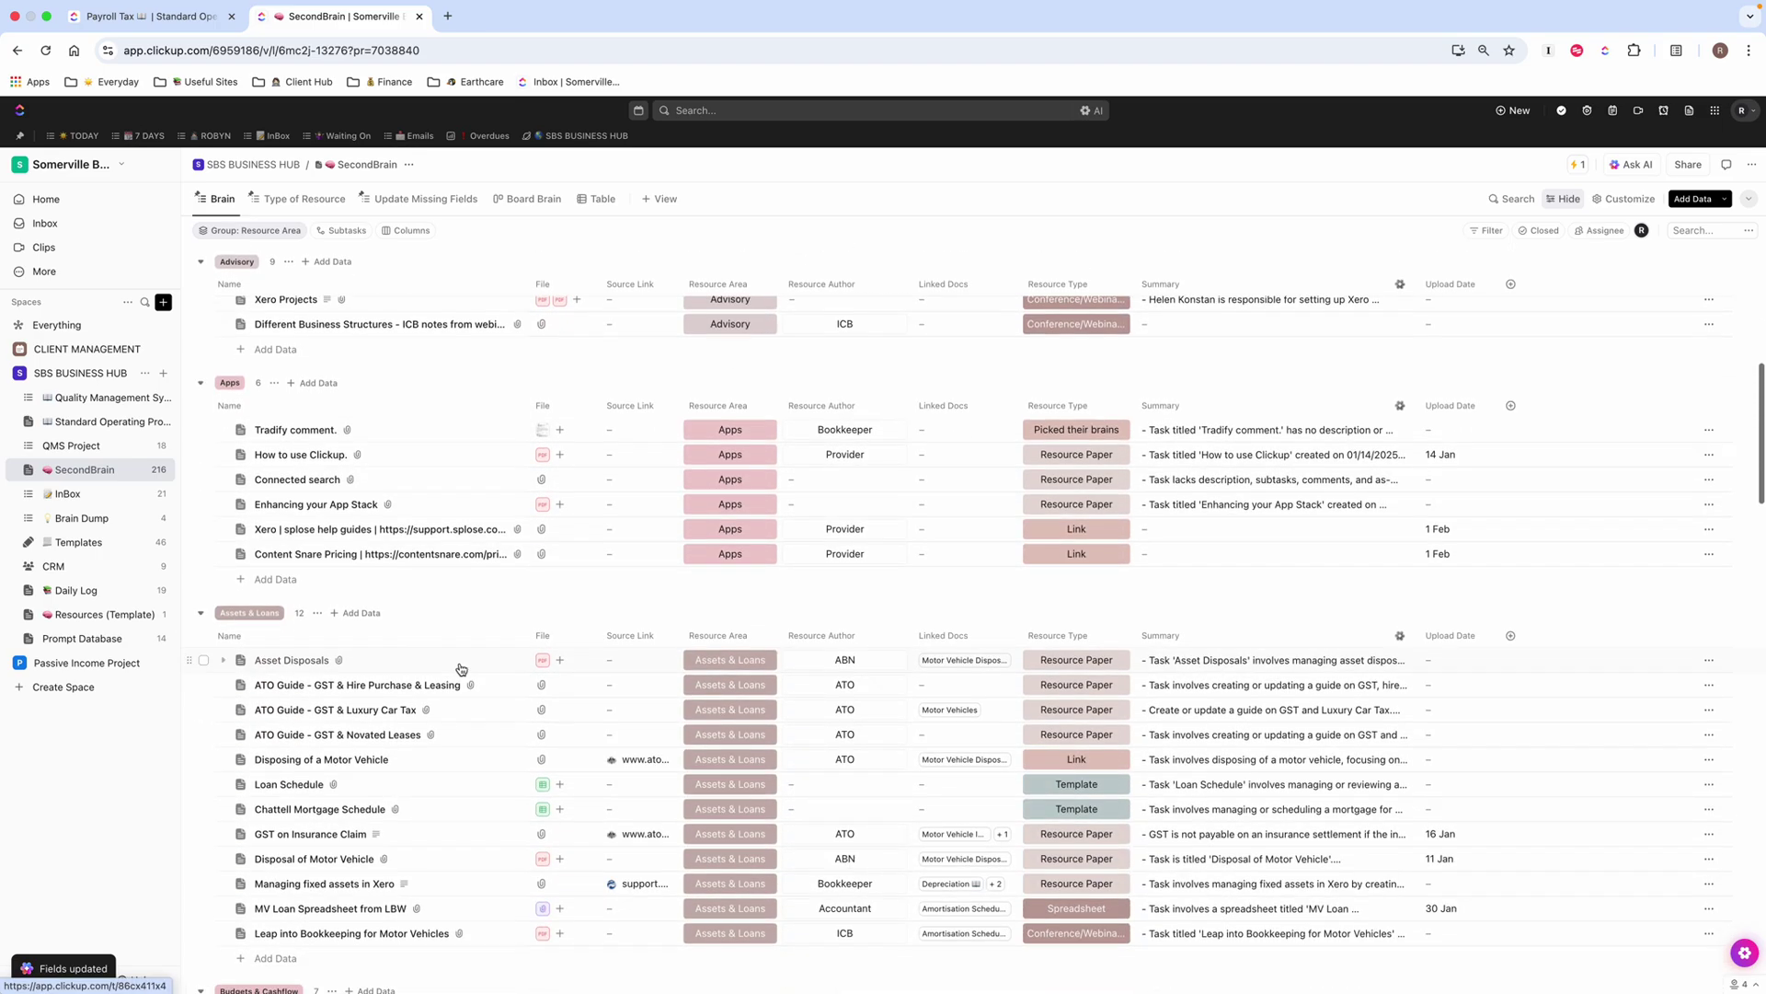
scroll(461, 760, "down", 1)
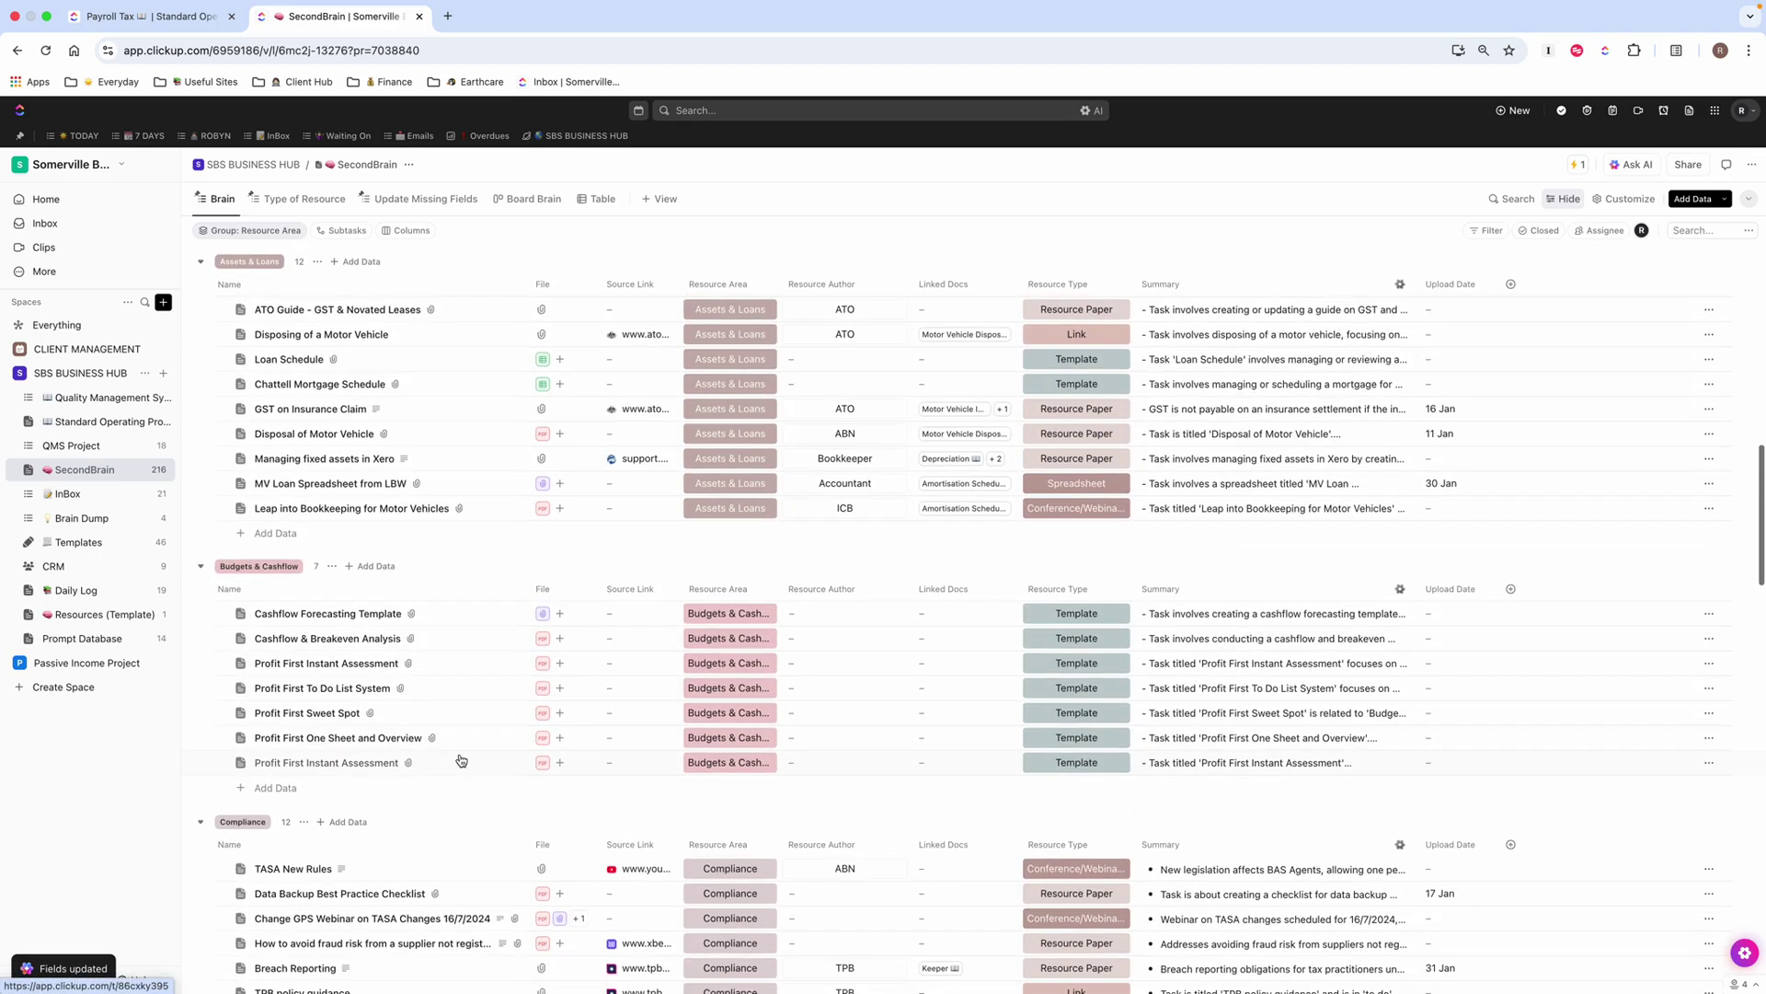
scroll(461, 759, "down", 6)
scroll(461, 760, "down", 5)
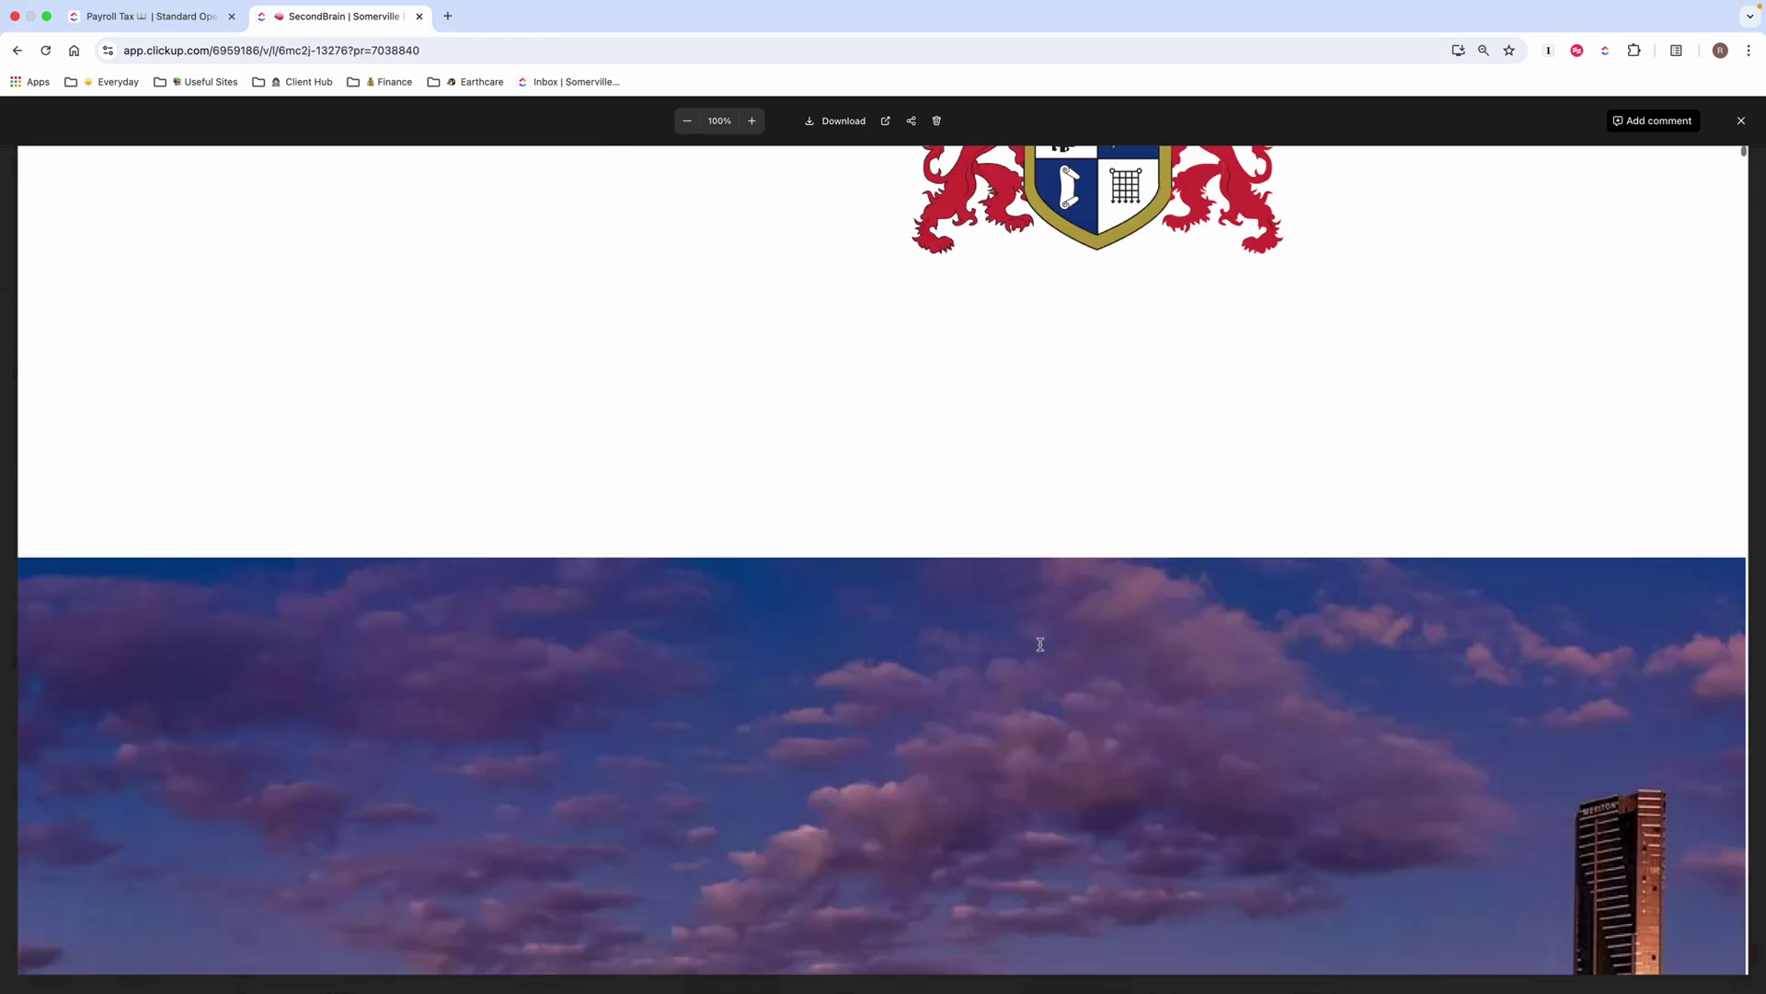
Scroll through the ICB Summit Manual 2024 PDF, then close the preview with Esc.
scroll(933, 615, "down", 10)
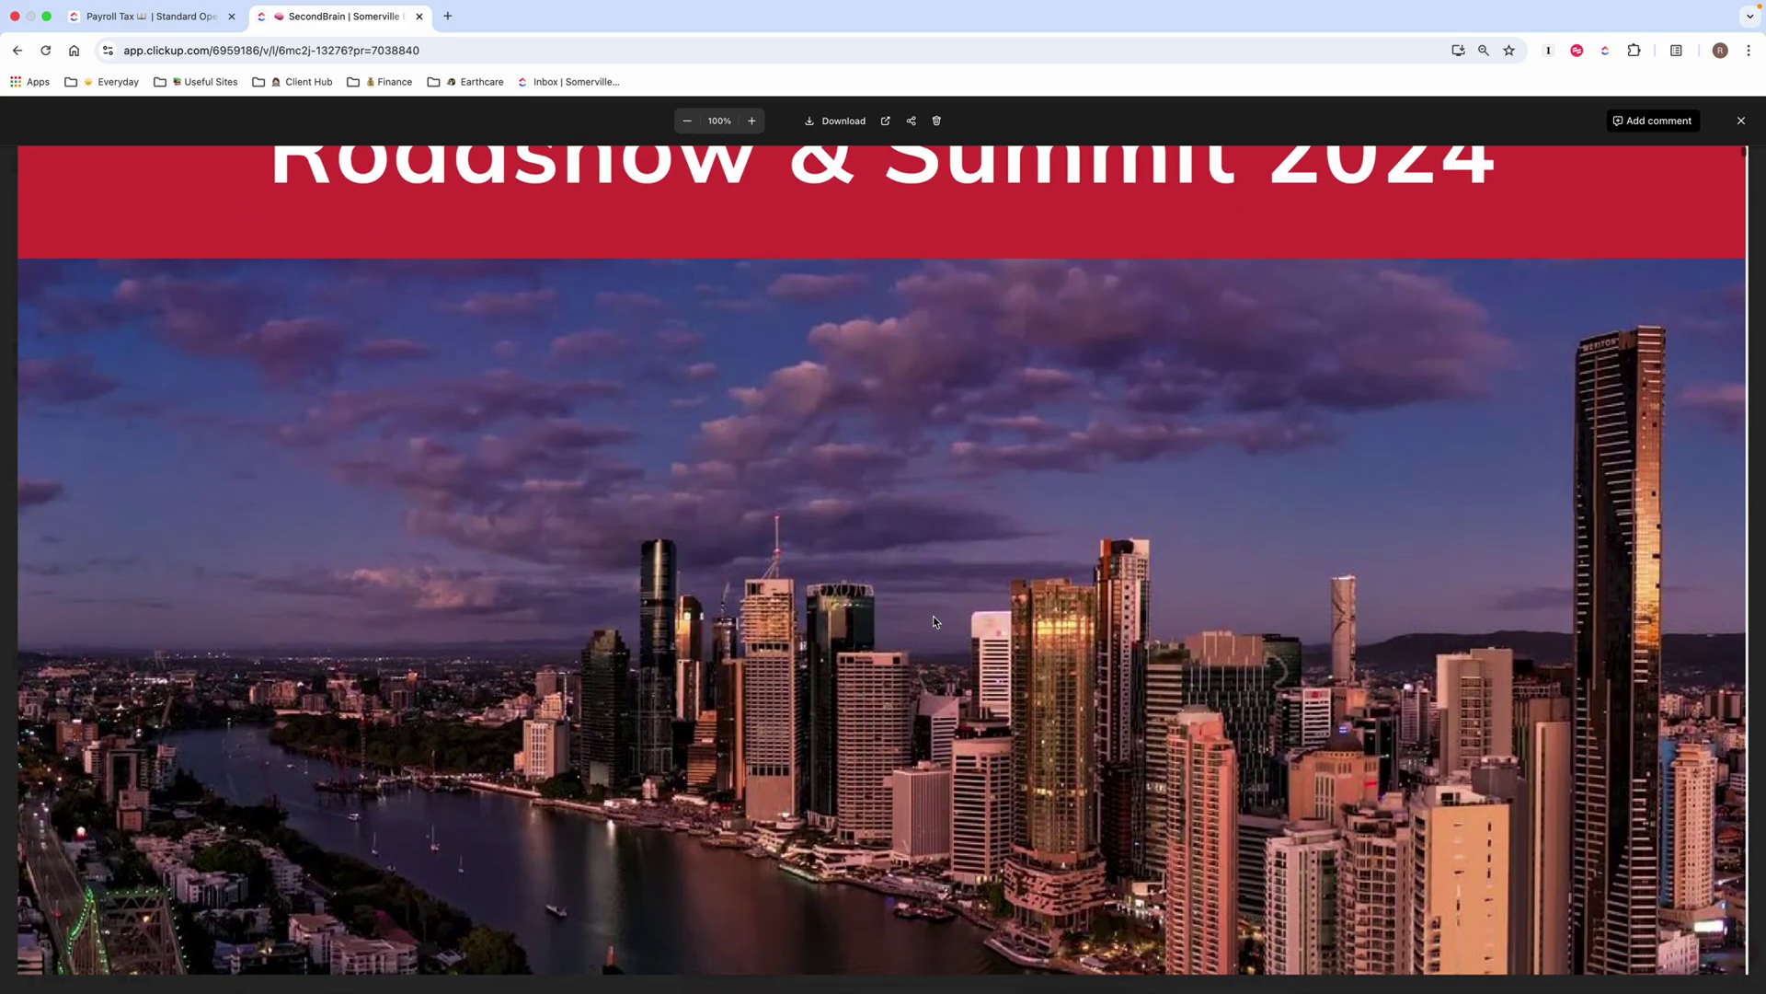
scroll(935, 621, "down", 15)
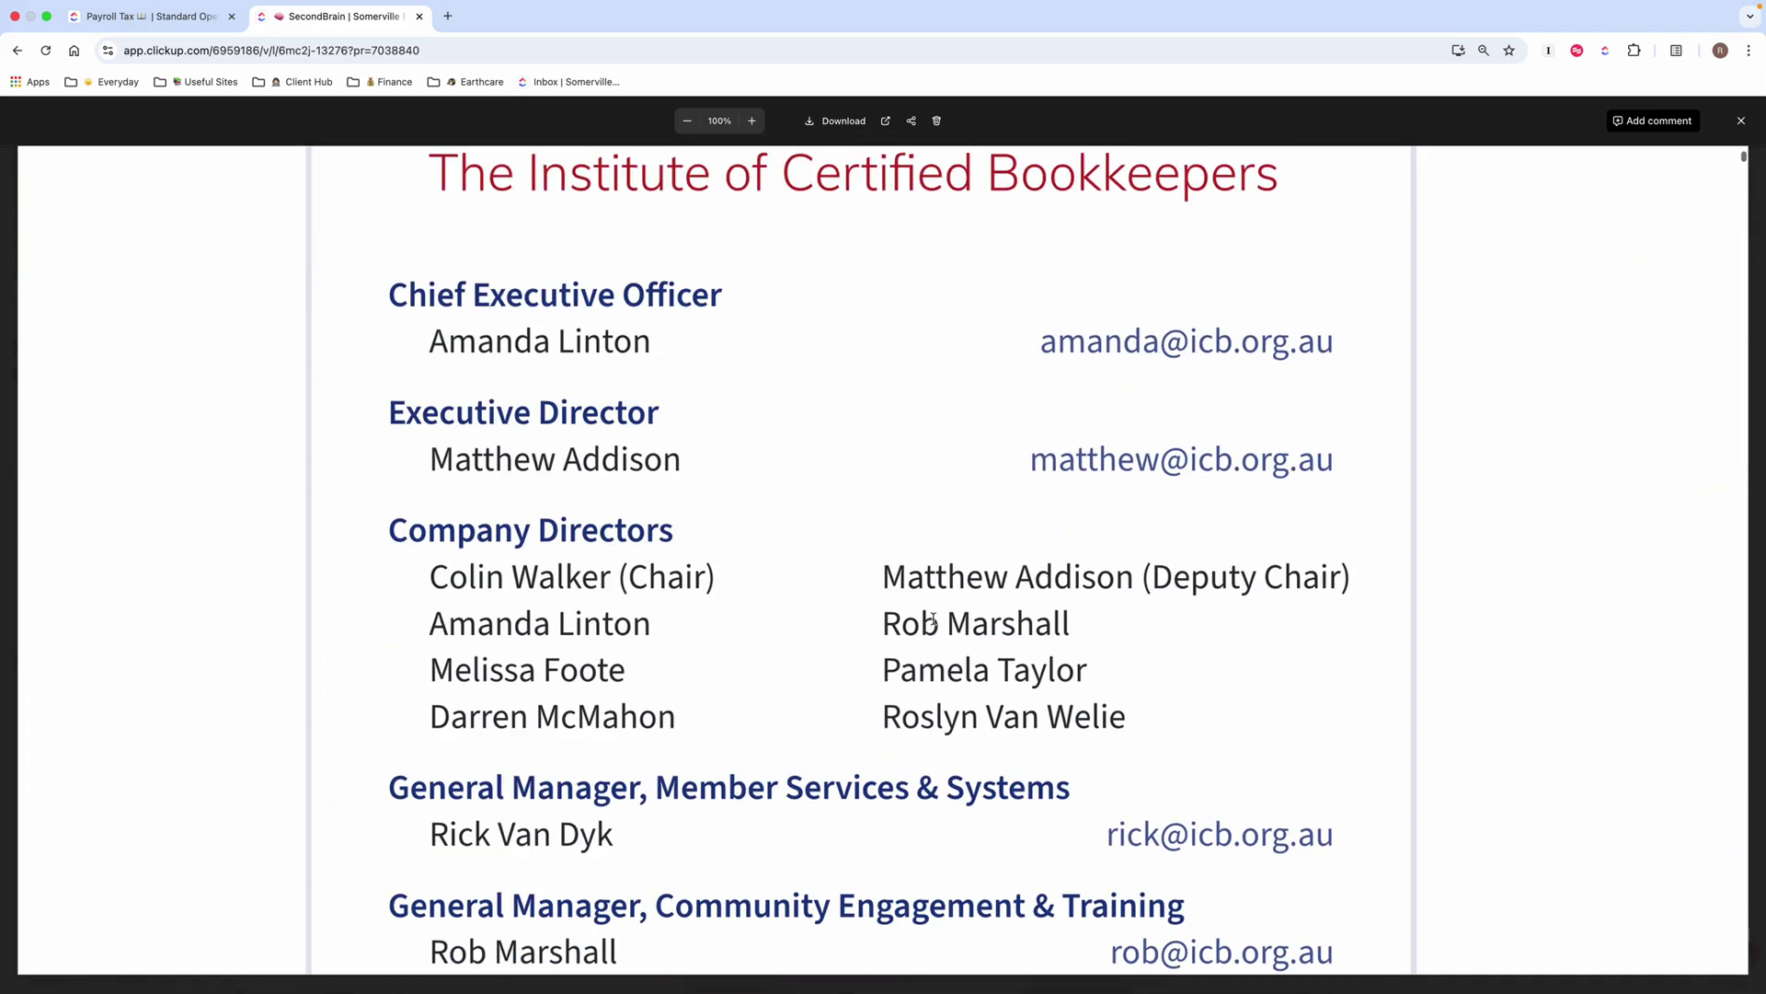
scroll(933, 624, "down", 3)
scroll(934, 624, "up", 10)
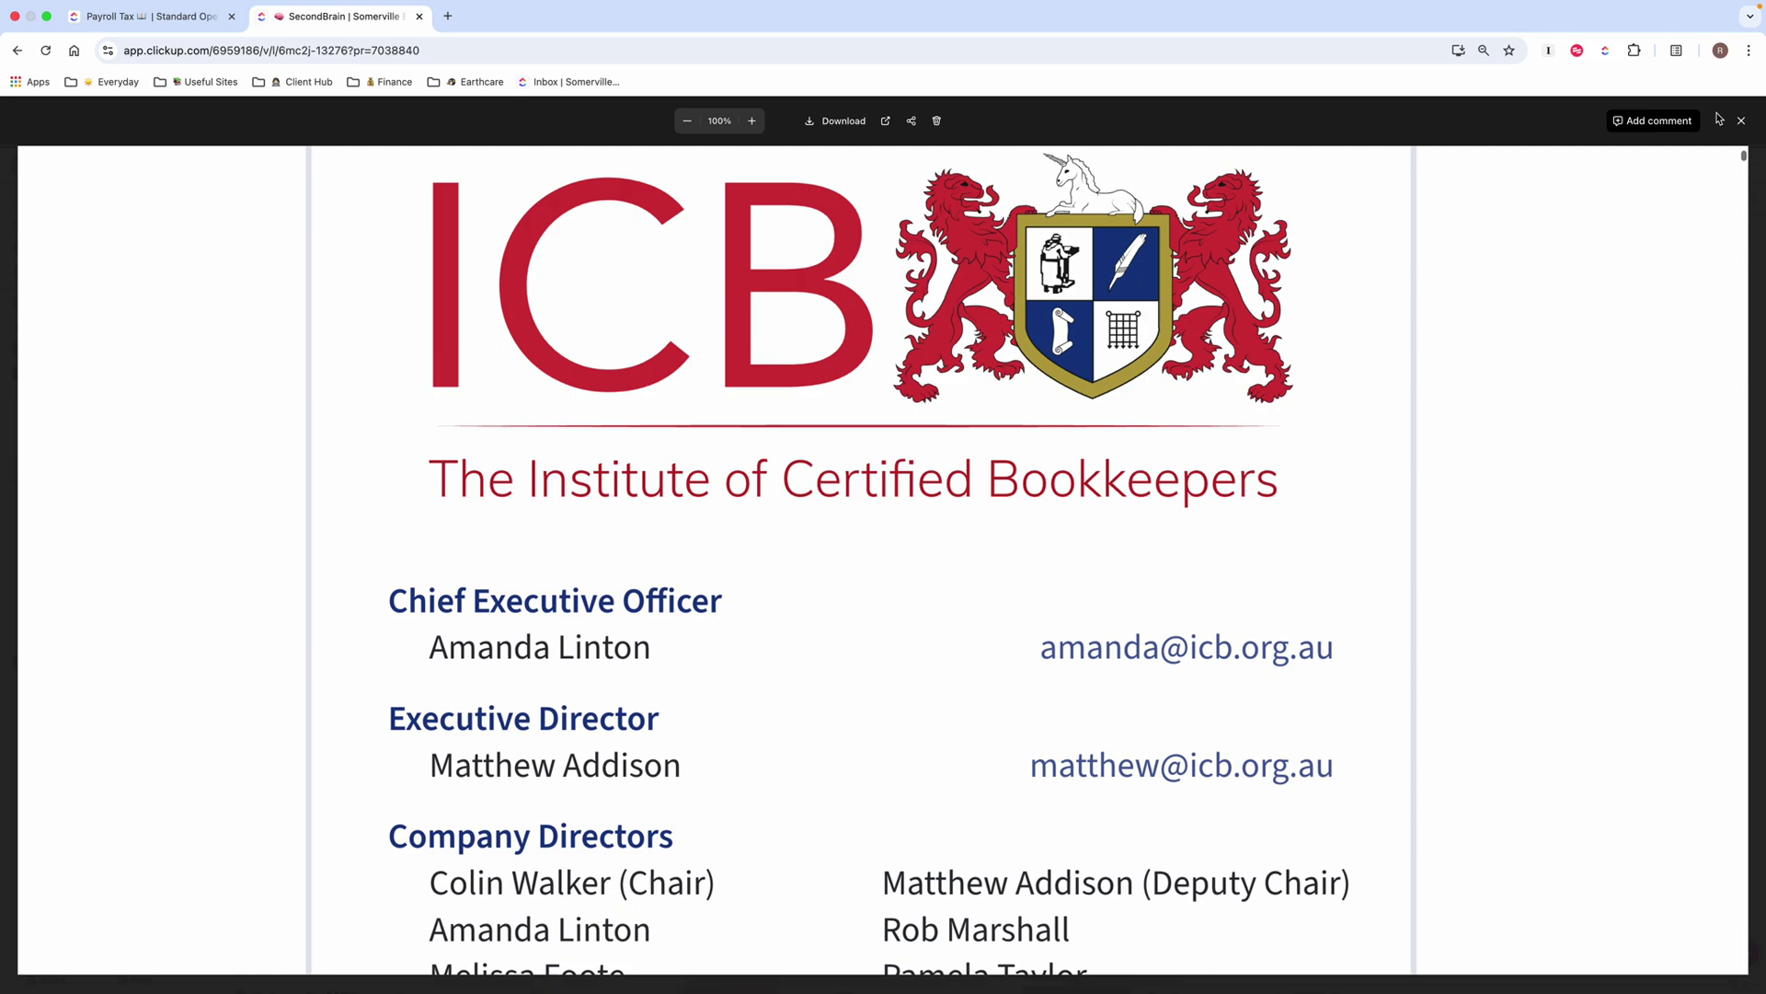
key("Escape")
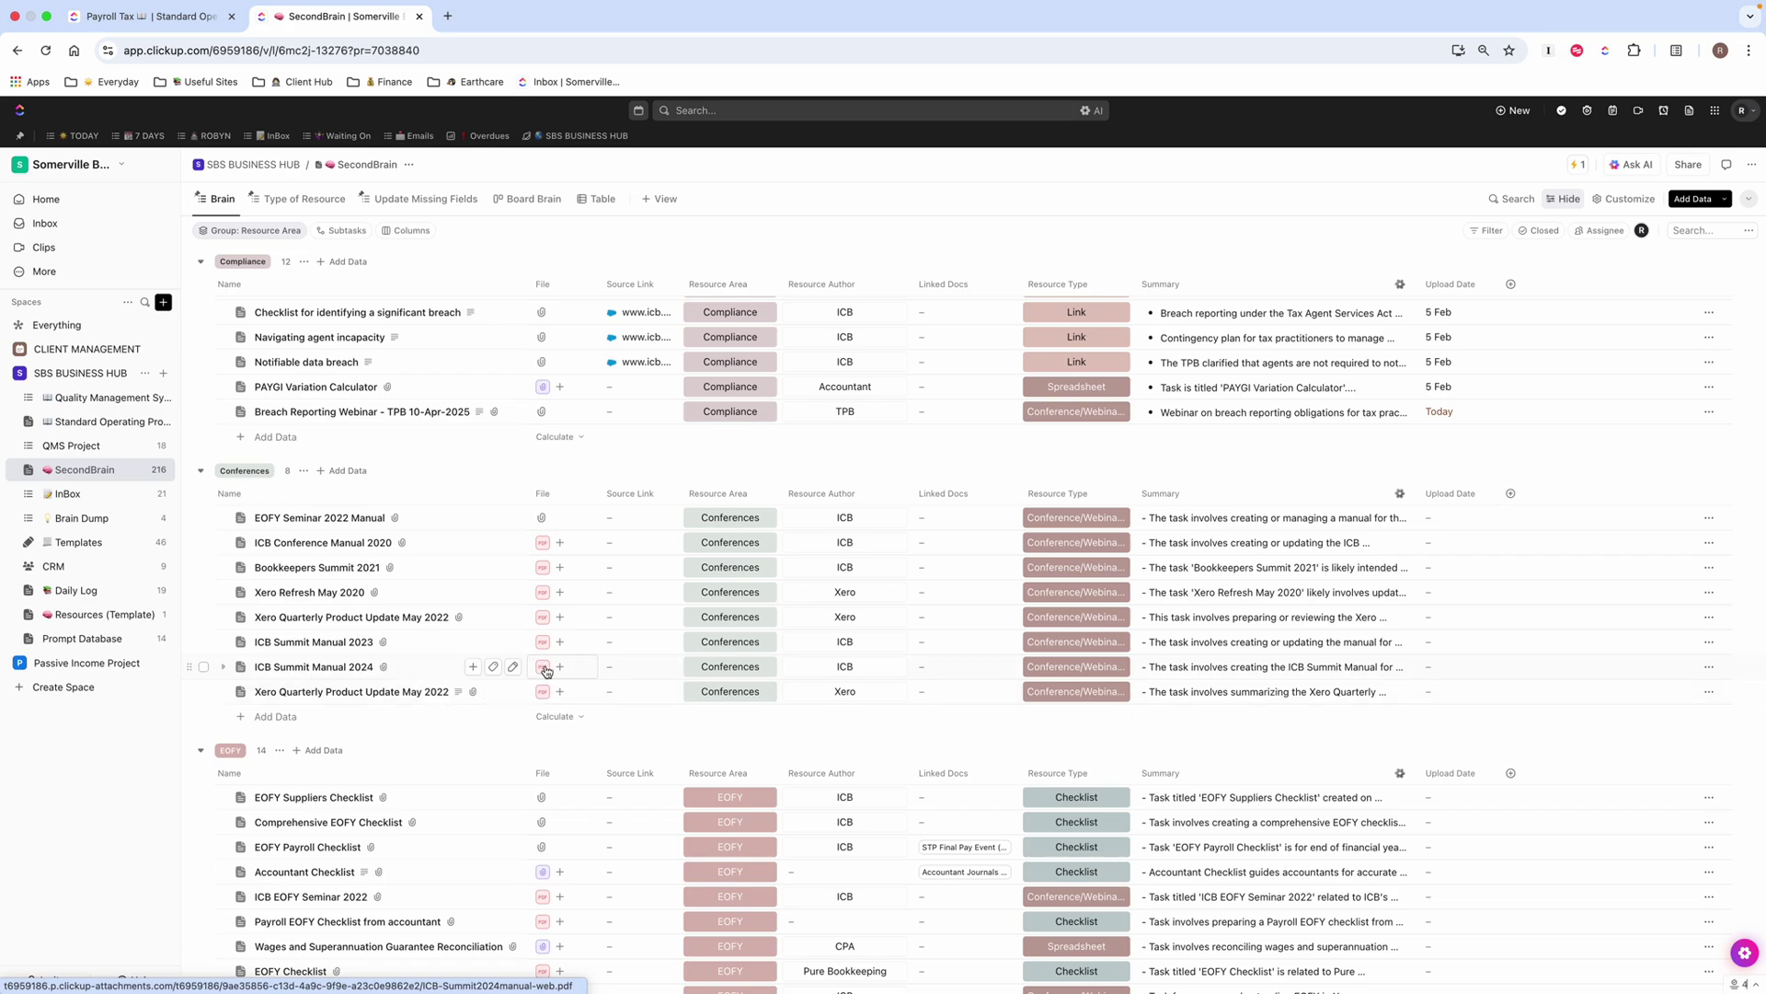
Scroll down to the GST group and close the travel expenses factsheet preview.
scroll(639, 824, "down", 5)
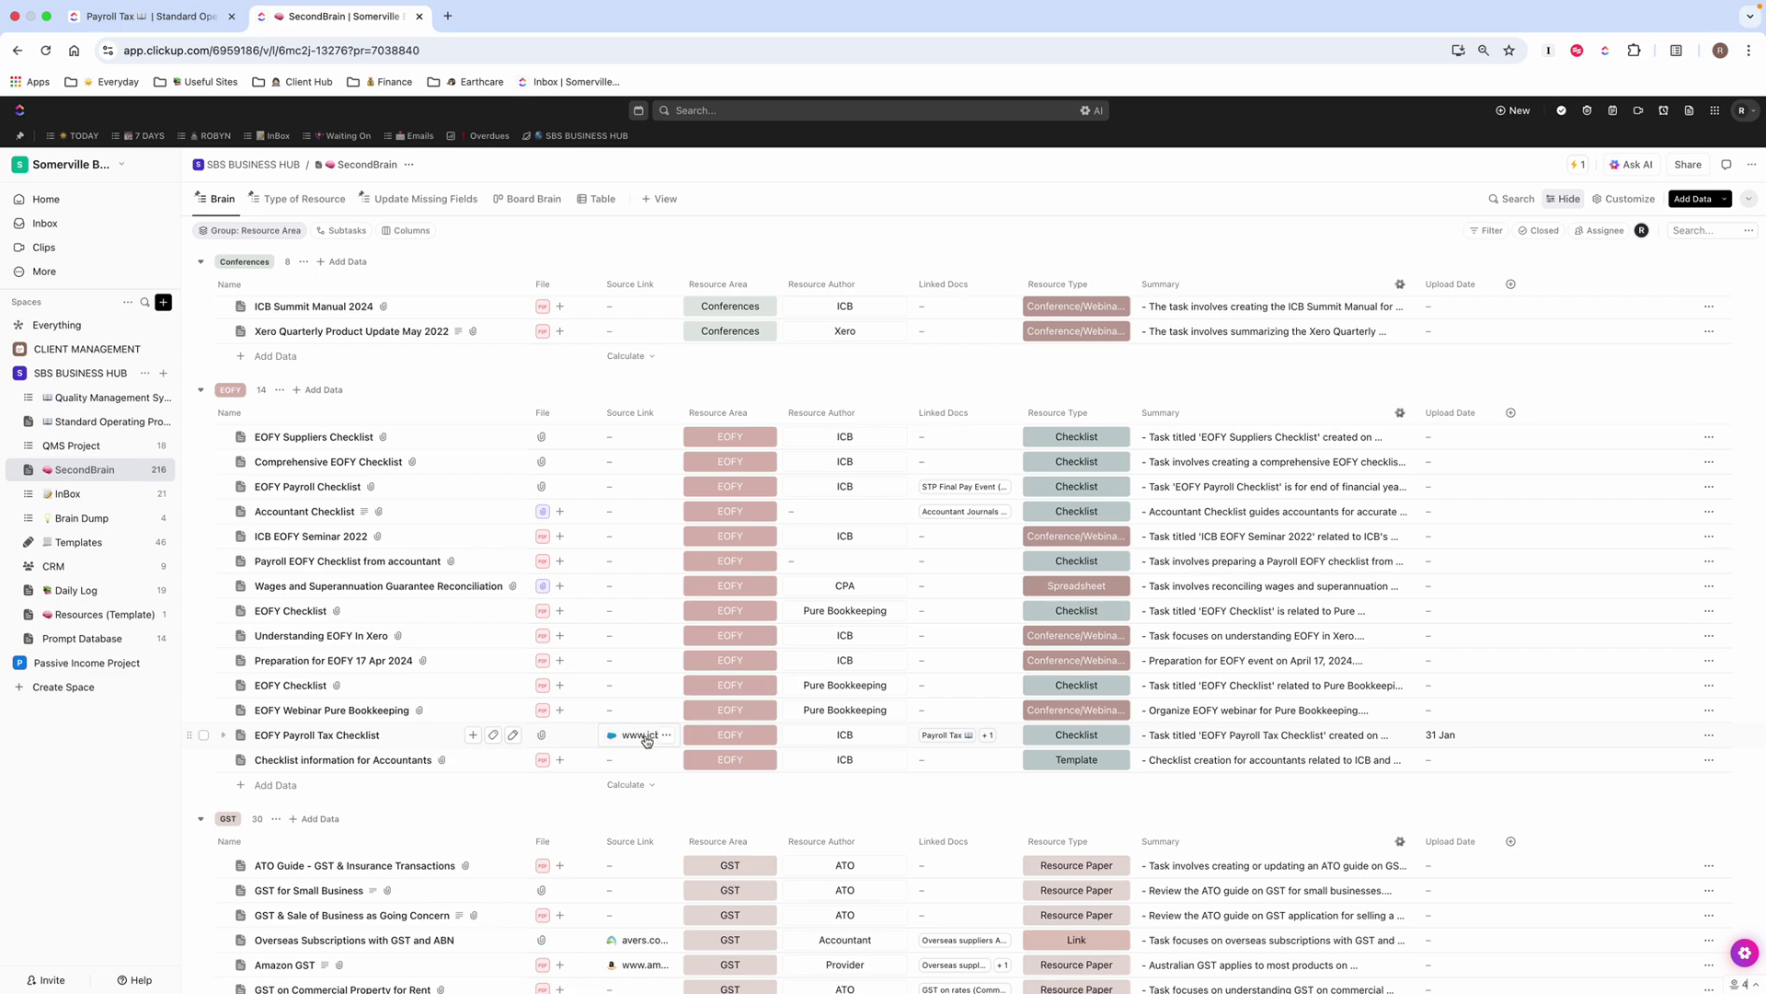
scroll(635, 742, "down", 5)
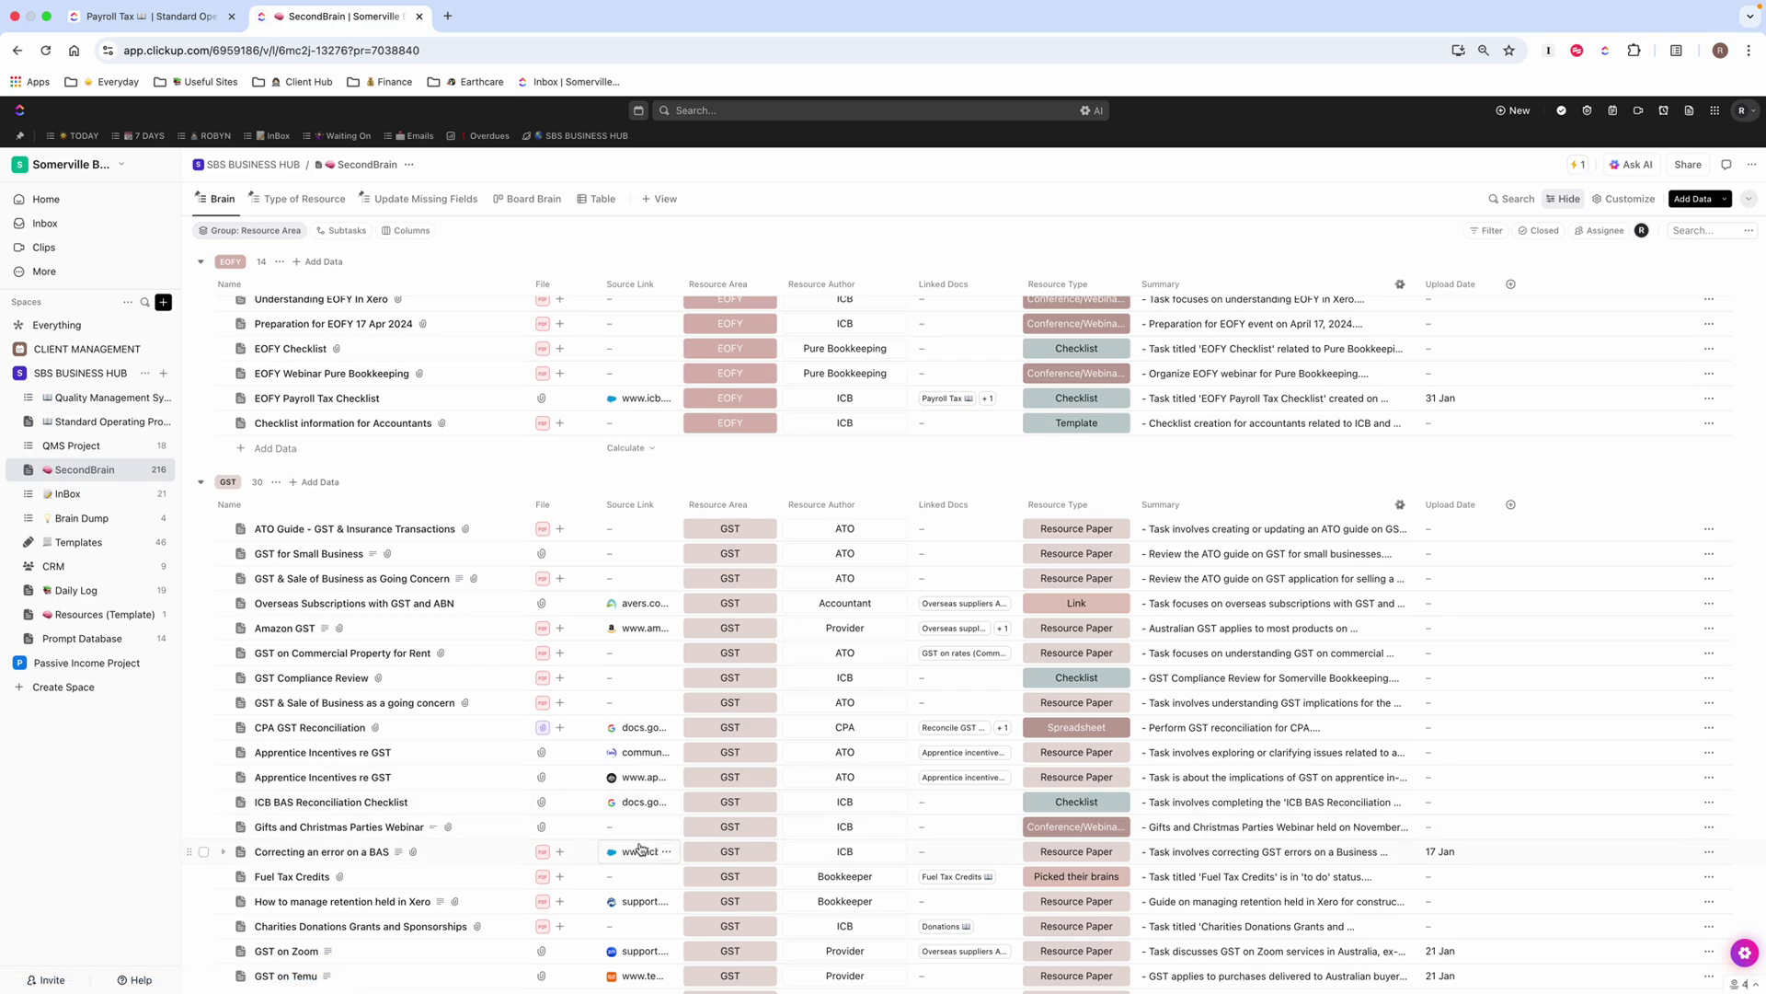
scroll(644, 844, "down", 1)
scroll(644, 844, "down", 4)
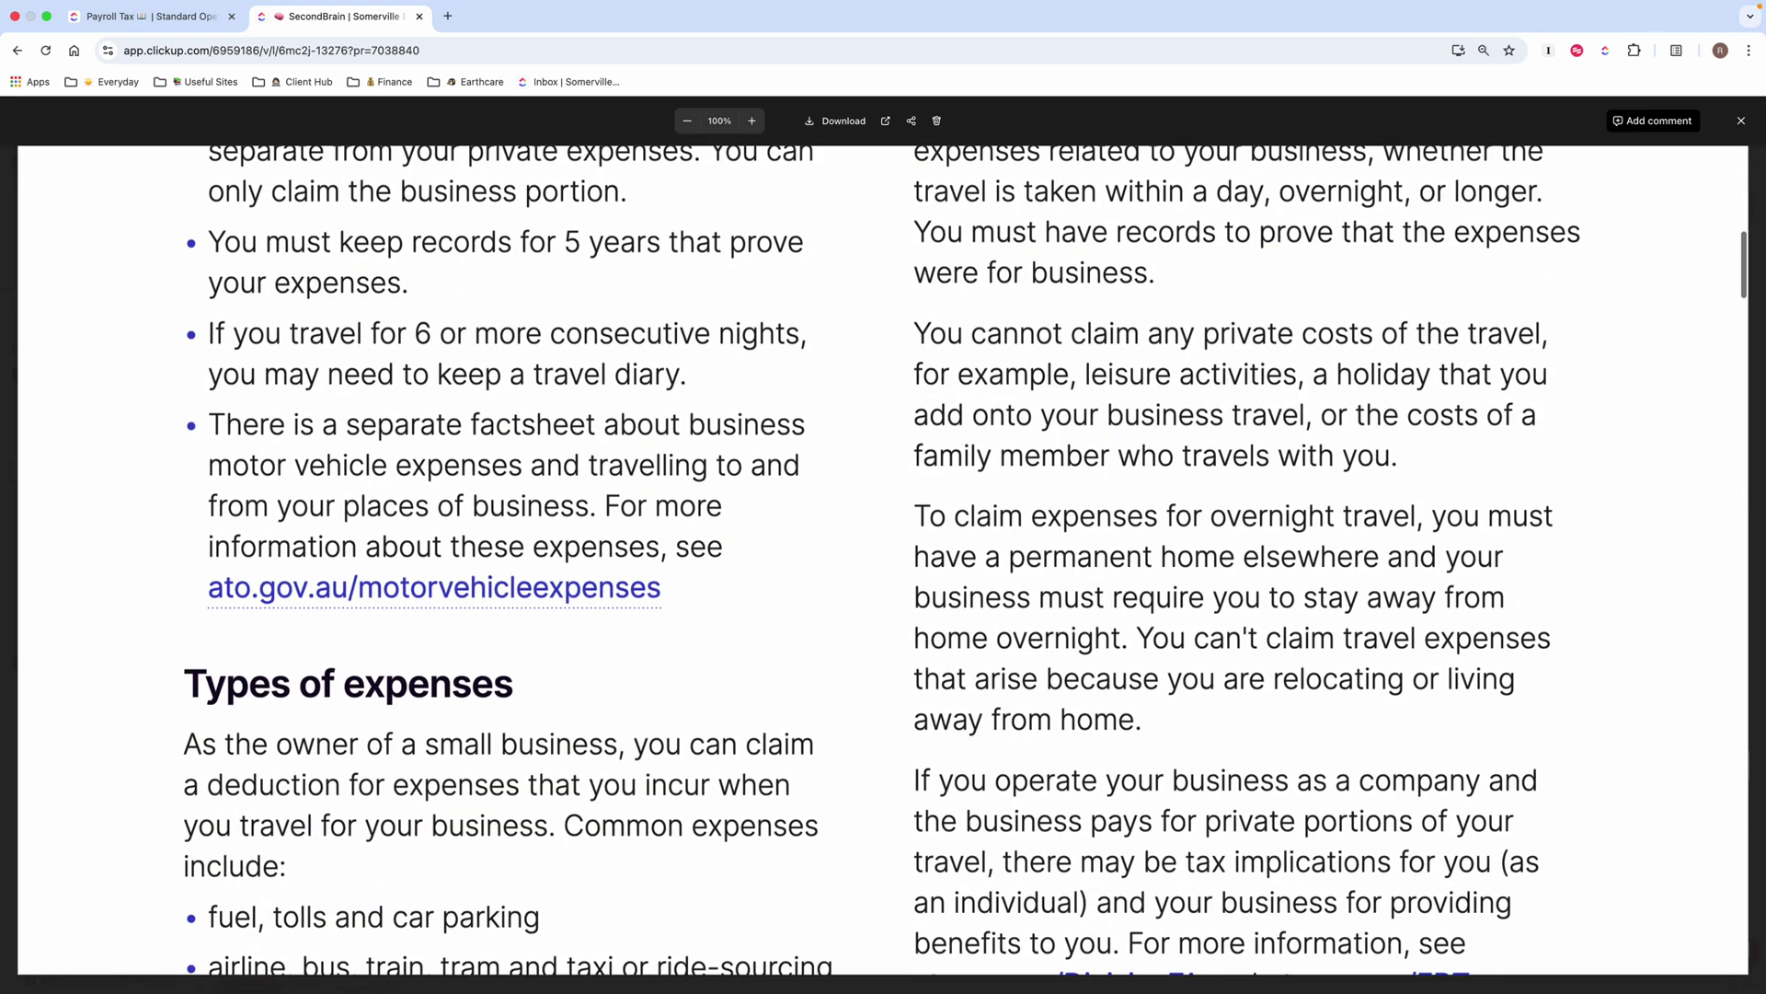
key("Escape")
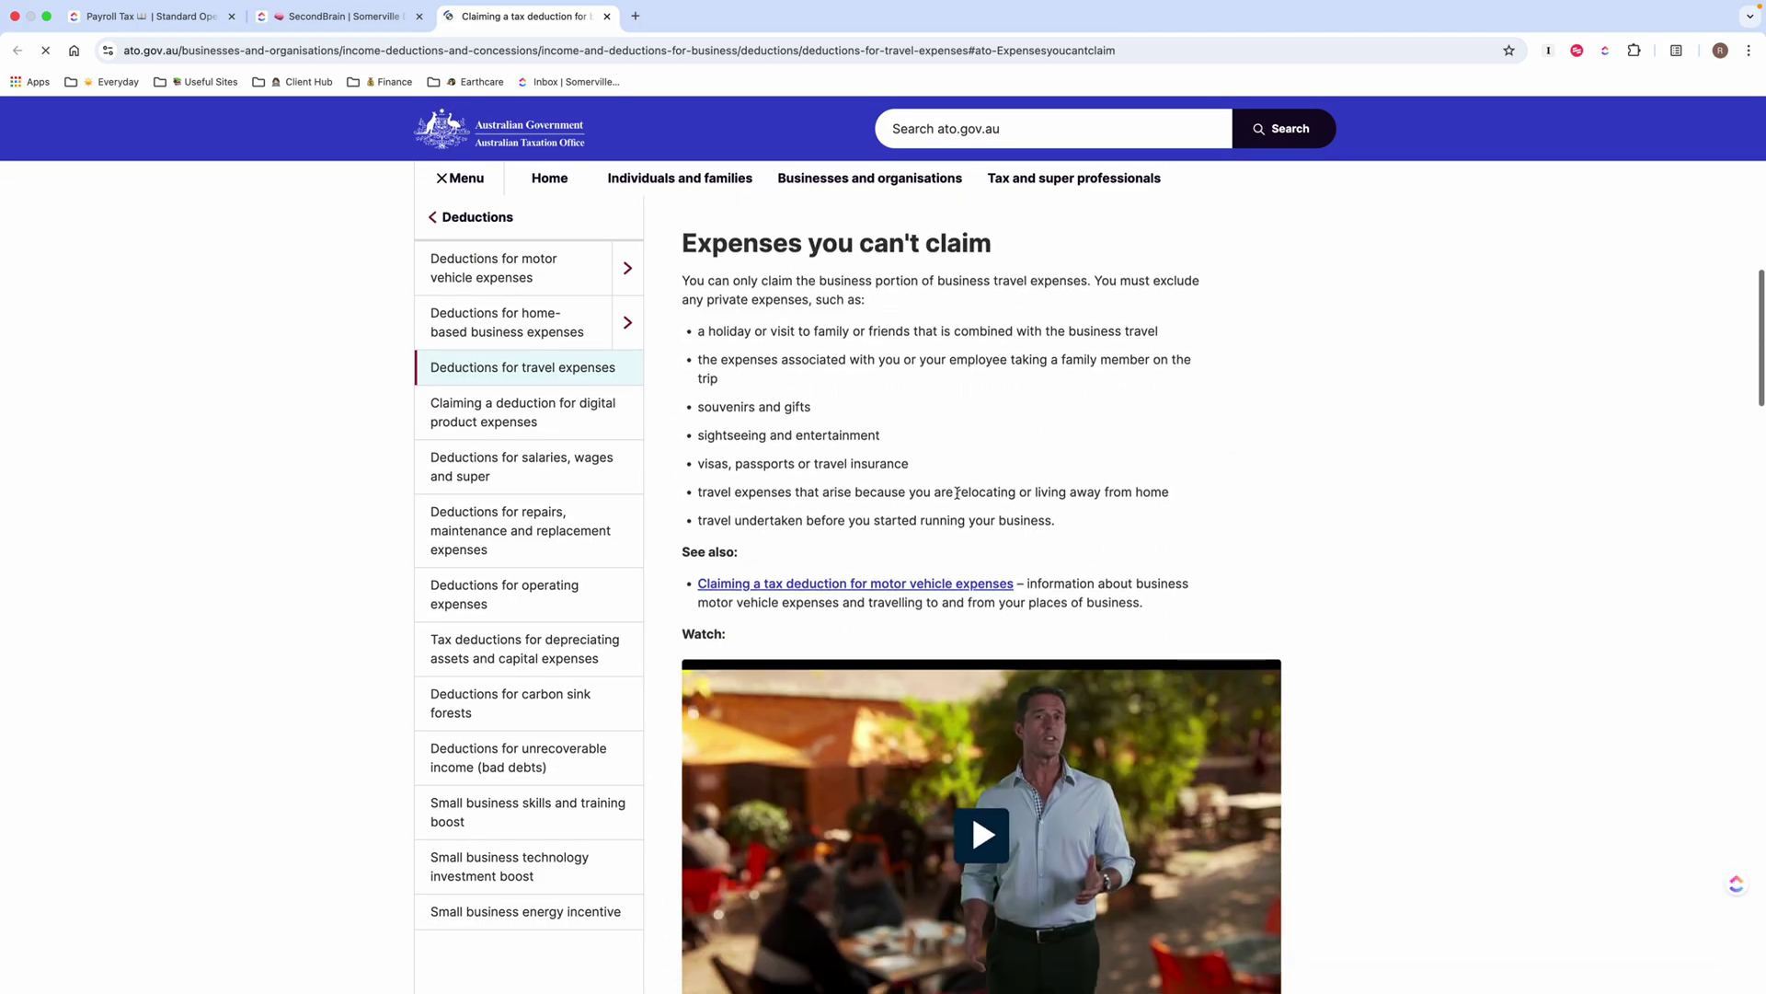
Return from the ATO travel expenses page to the SecondBrain browser tab.
left_click(335, 18)
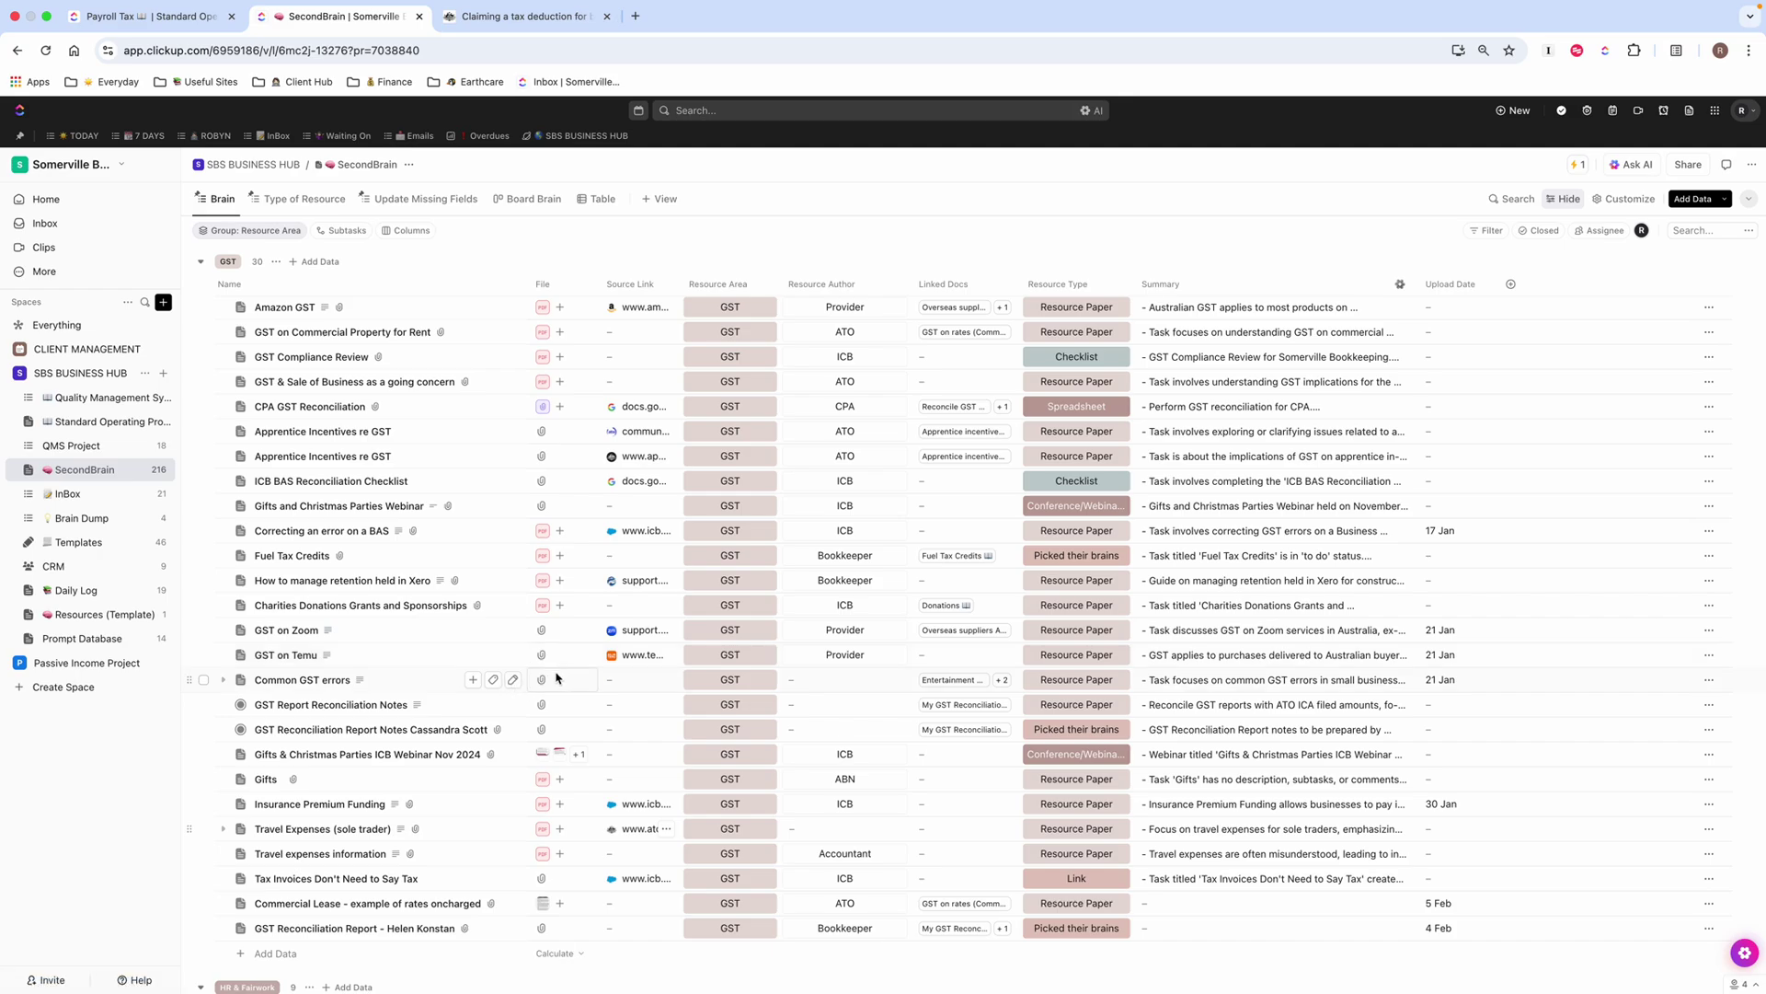
scroll(556, 690, "down", 3)
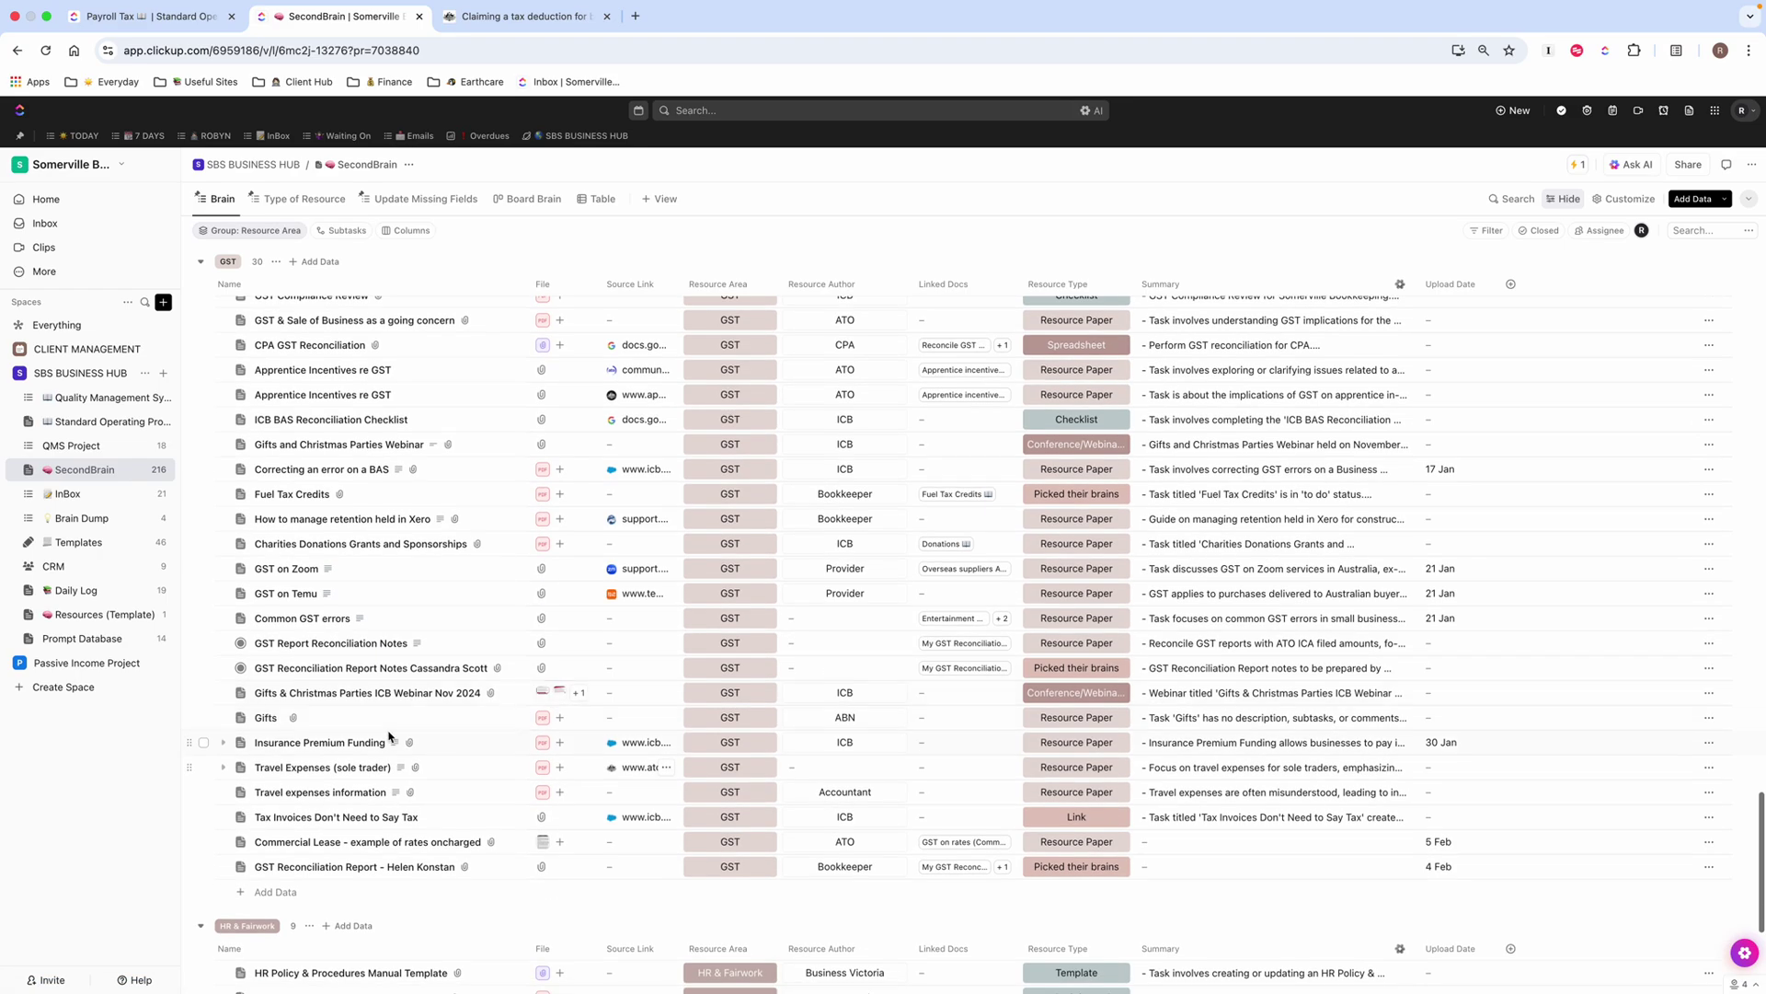
scroll(389, 736, "down", 4)
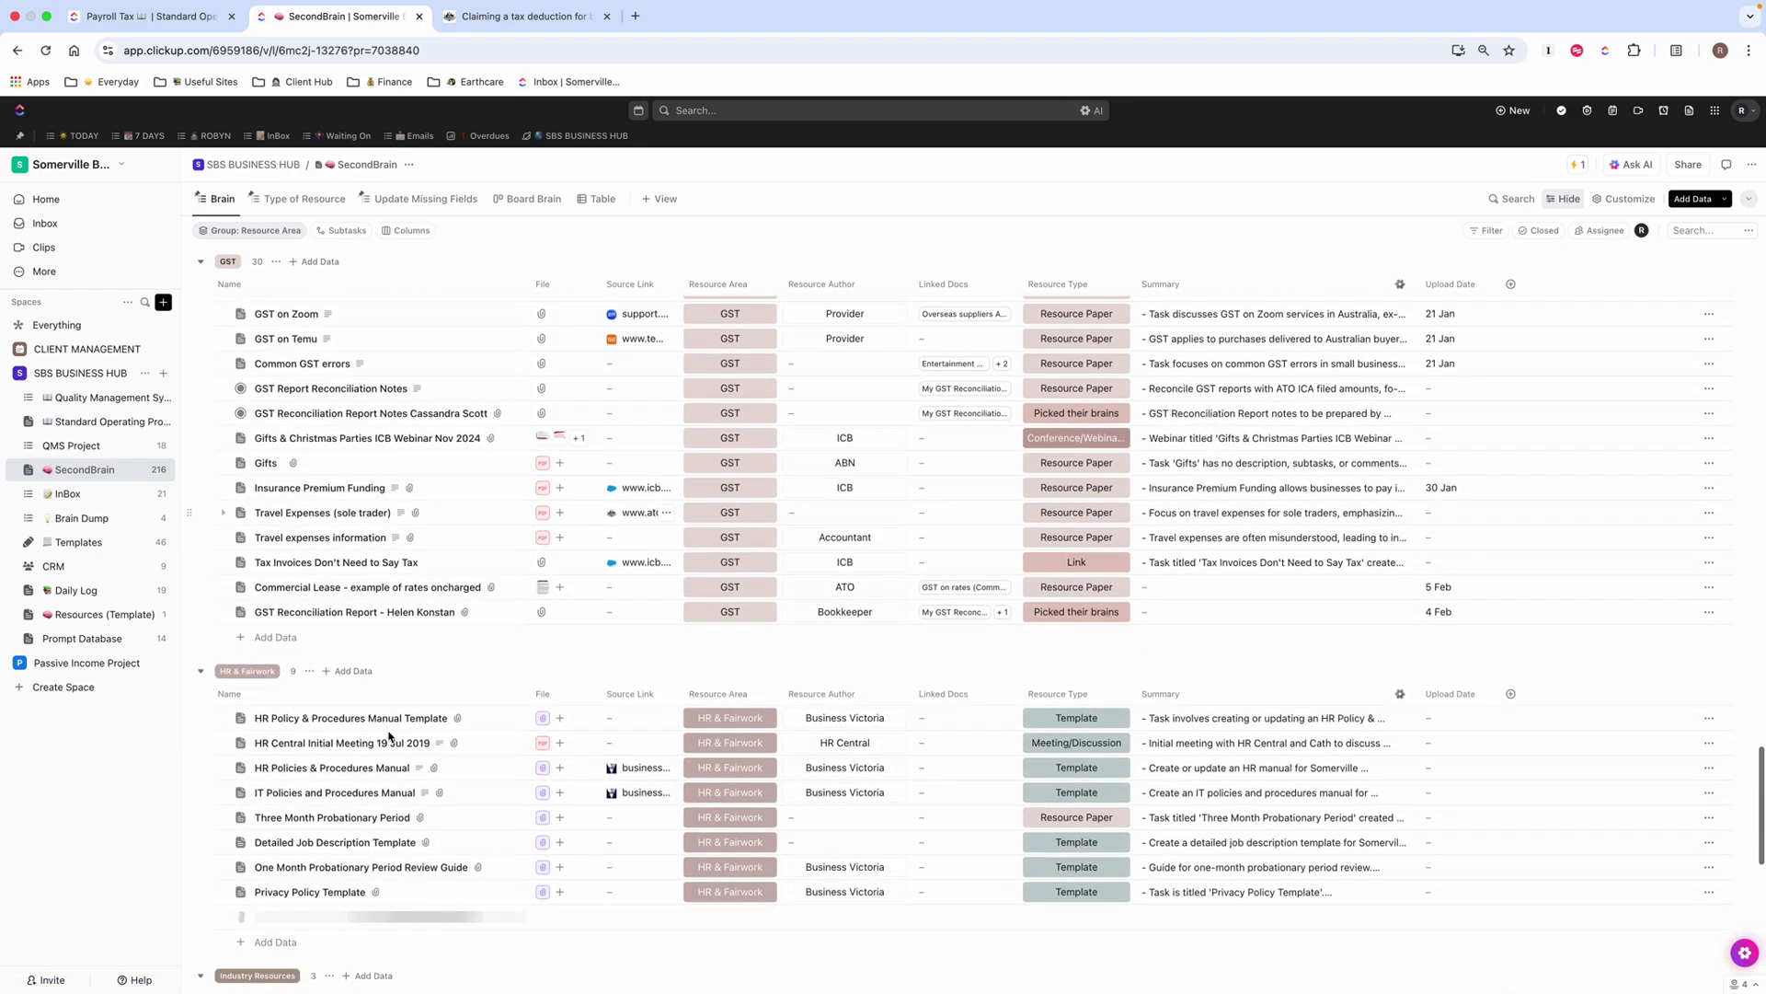
scroll(396, 744, "down", 10)
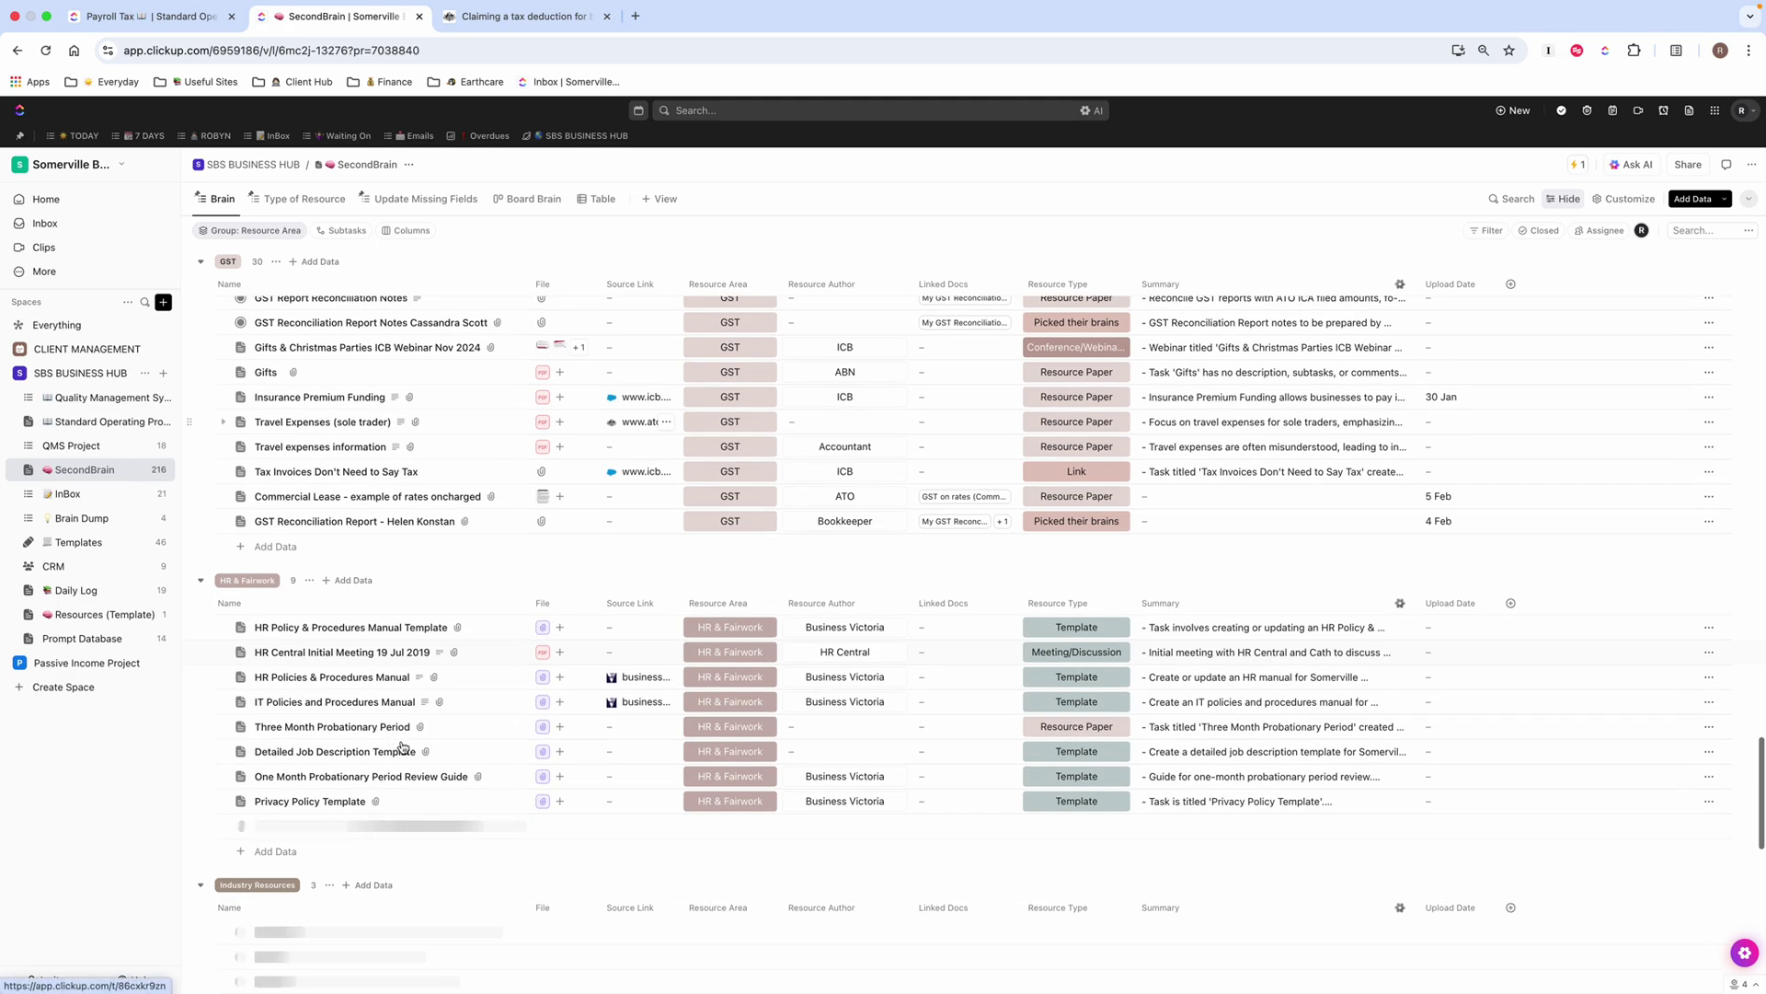
scroll(413, 756, "down", 15)
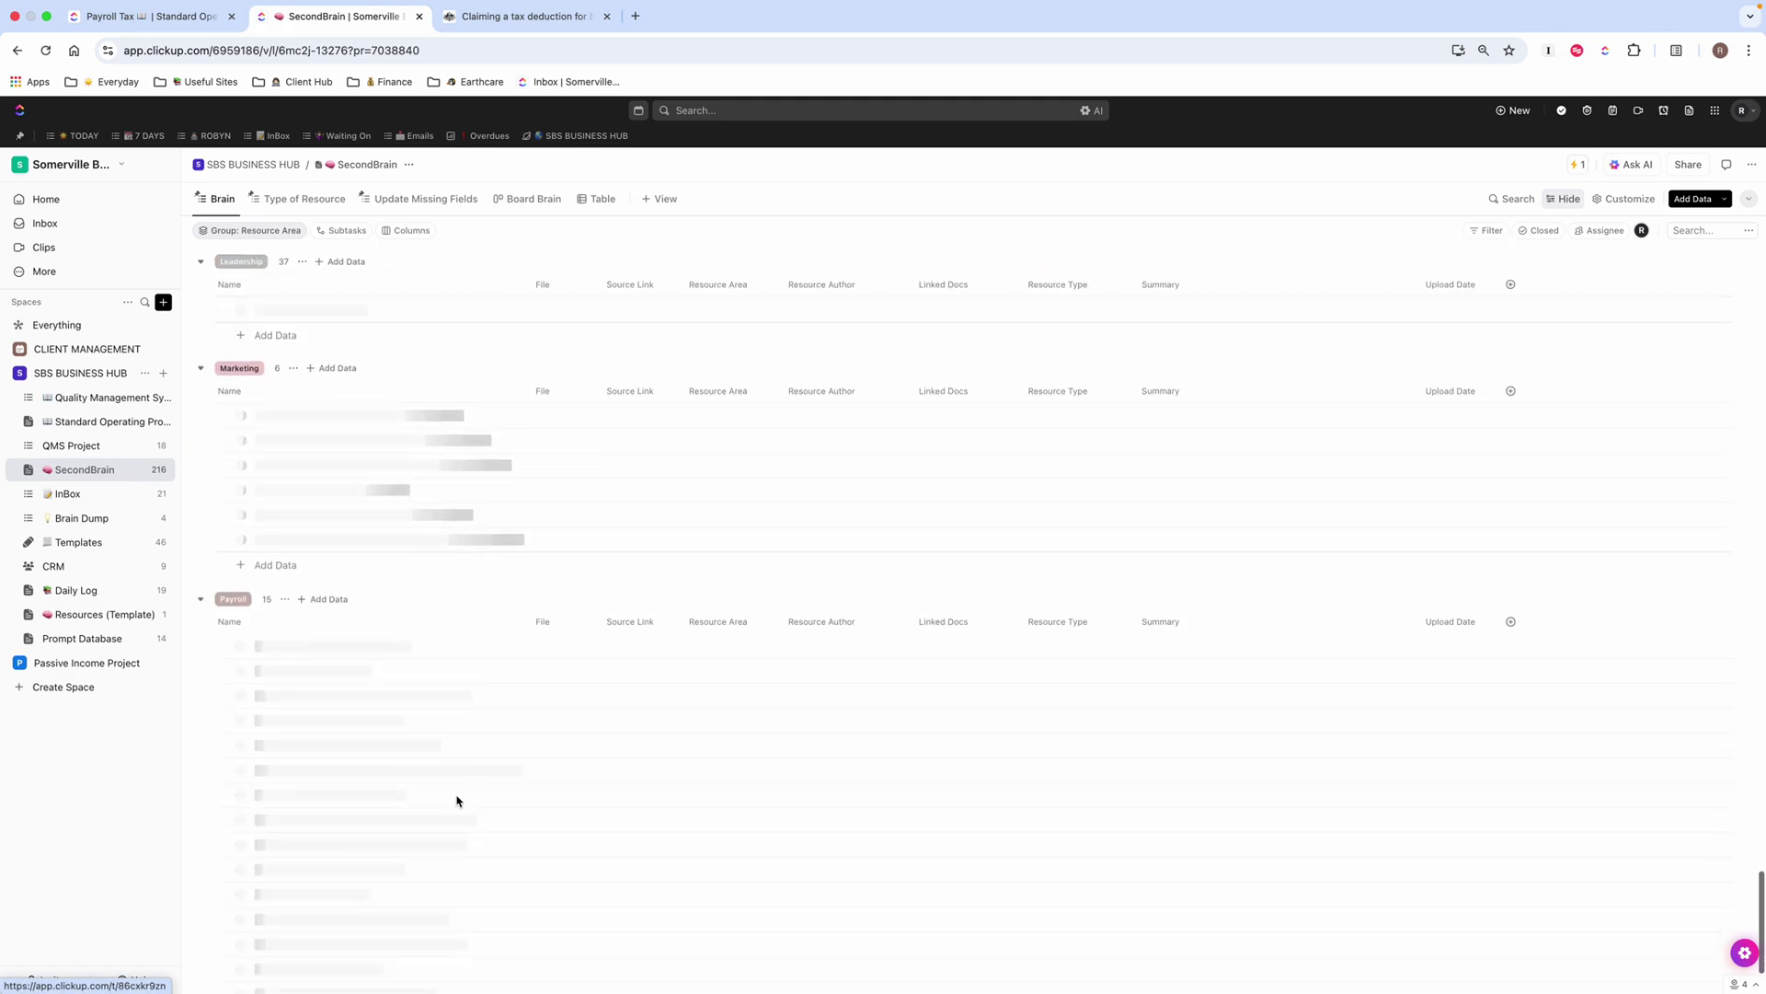
scroll(414, 808, "down", 8)
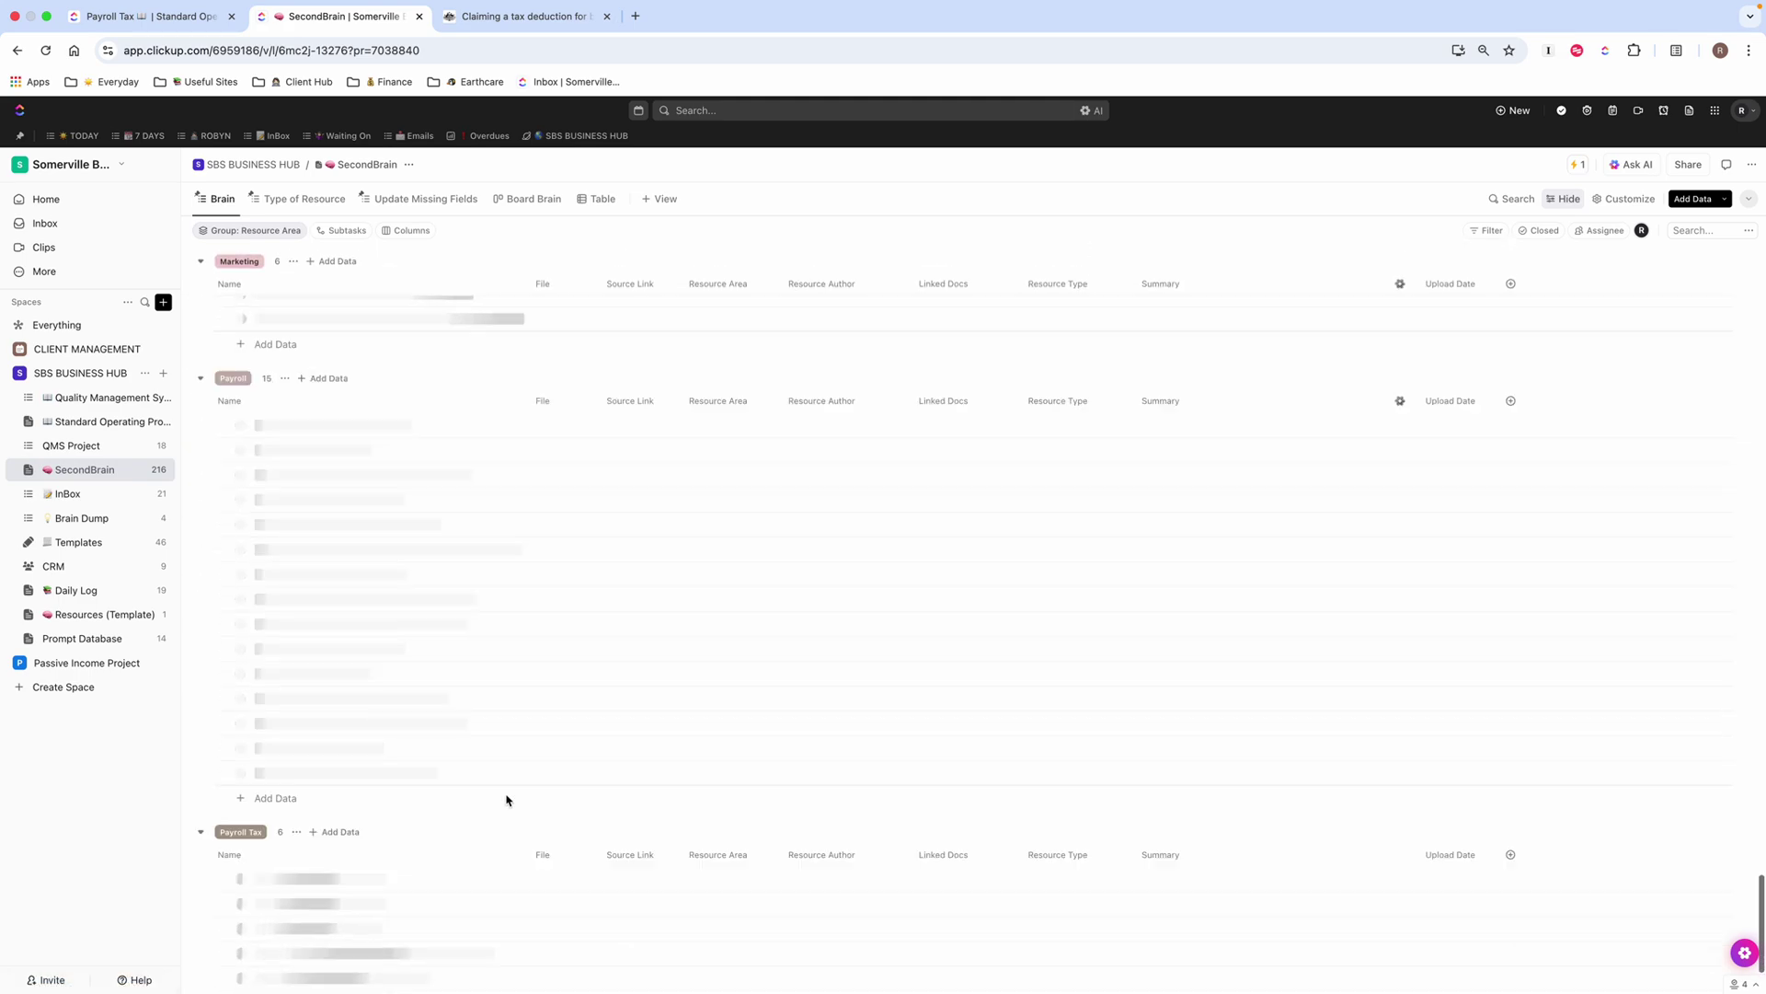
scroll(495, 823, "down", 10)
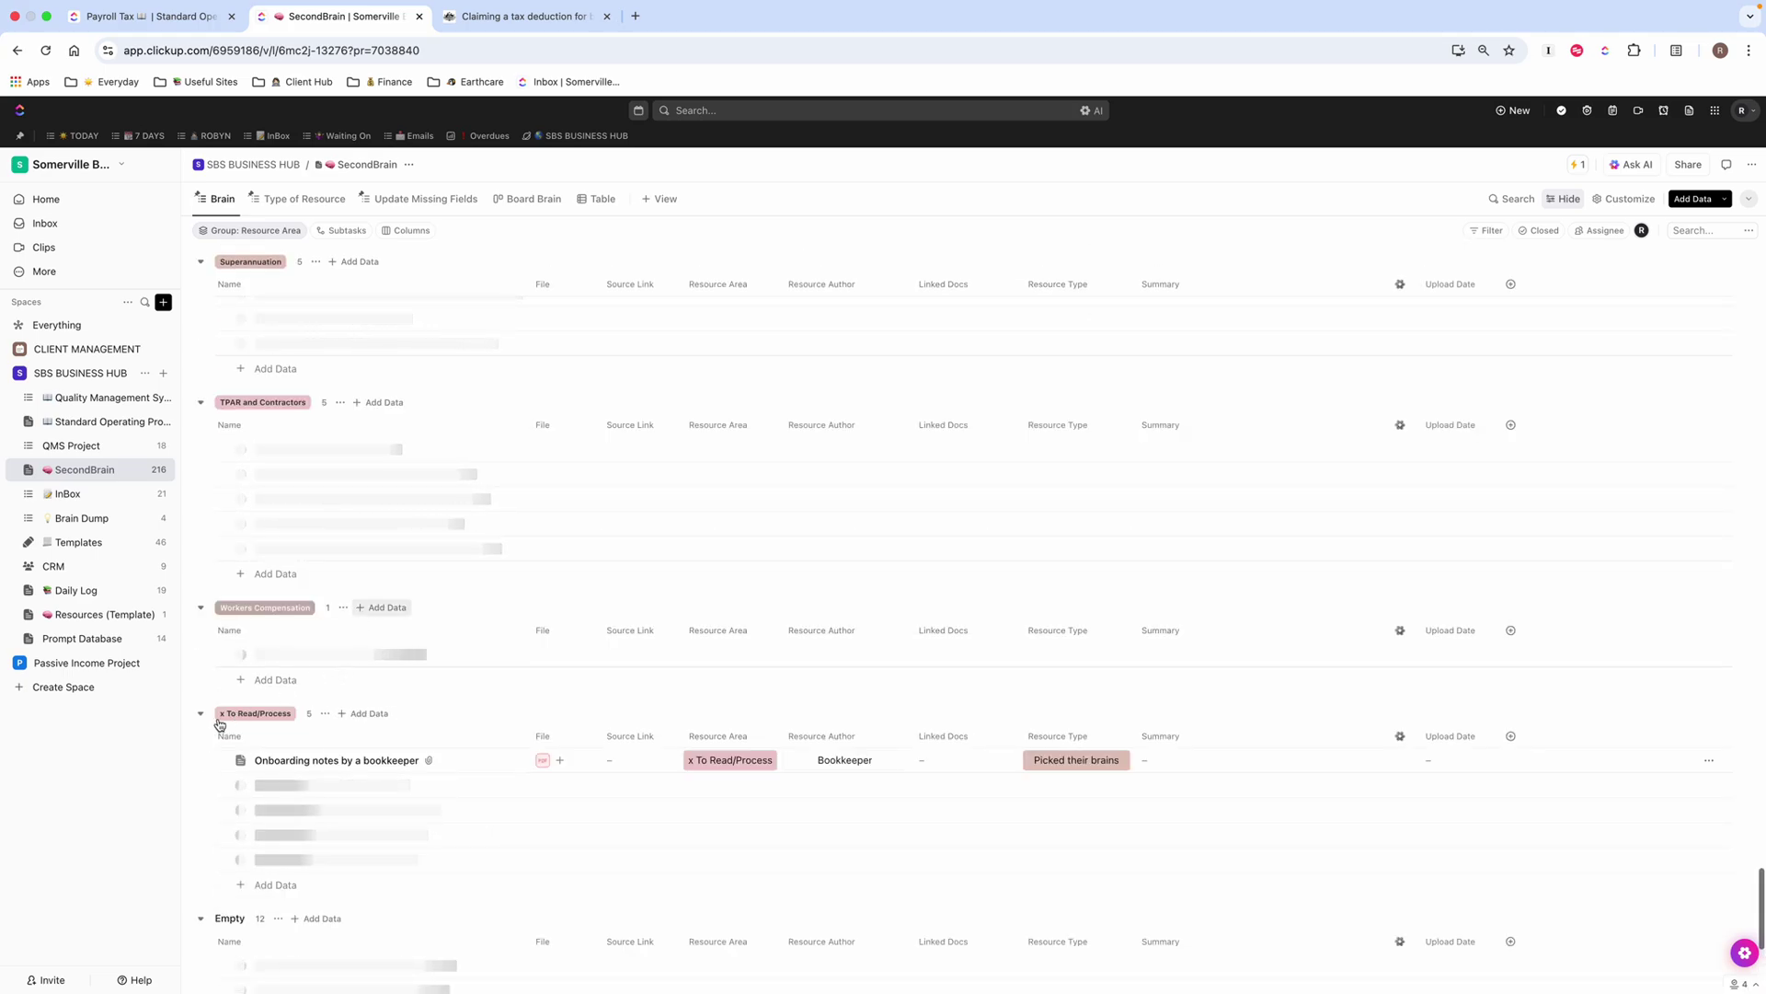
scroll(462, 681, "down", 1)
scroll(463, 681, "down", 2)
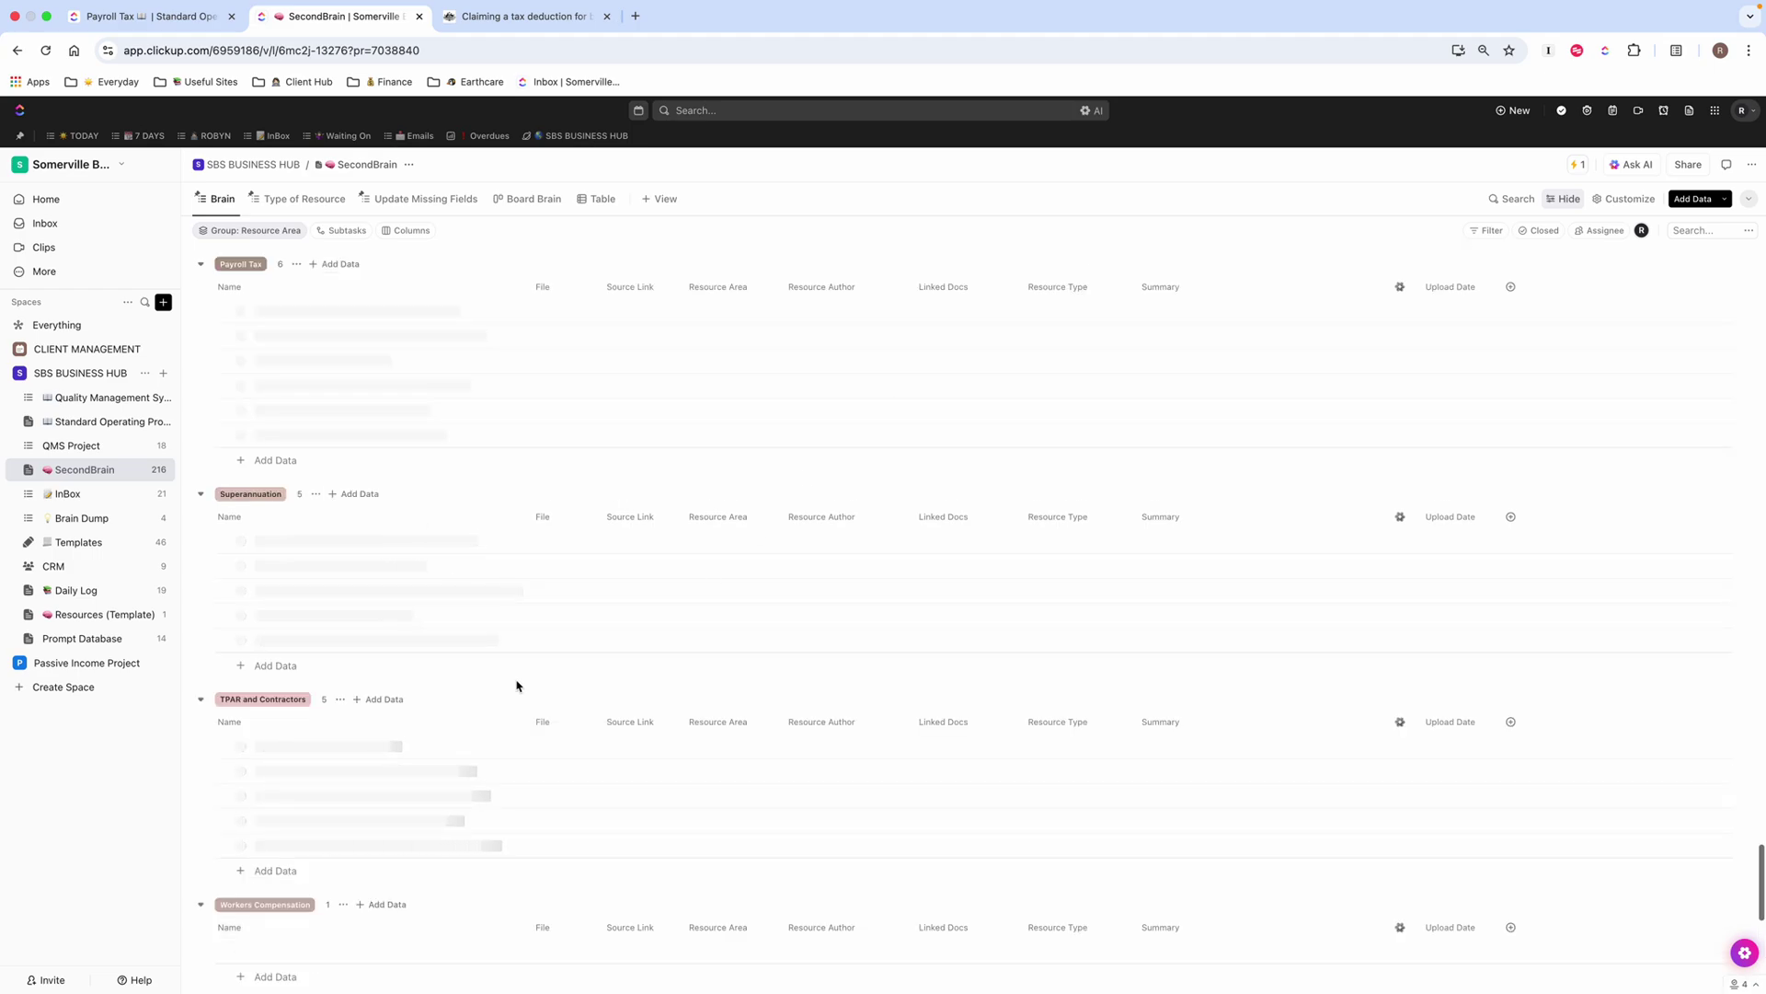
scroll(516, 682, "up", 4)
scroll(516, 685, "down", 5)
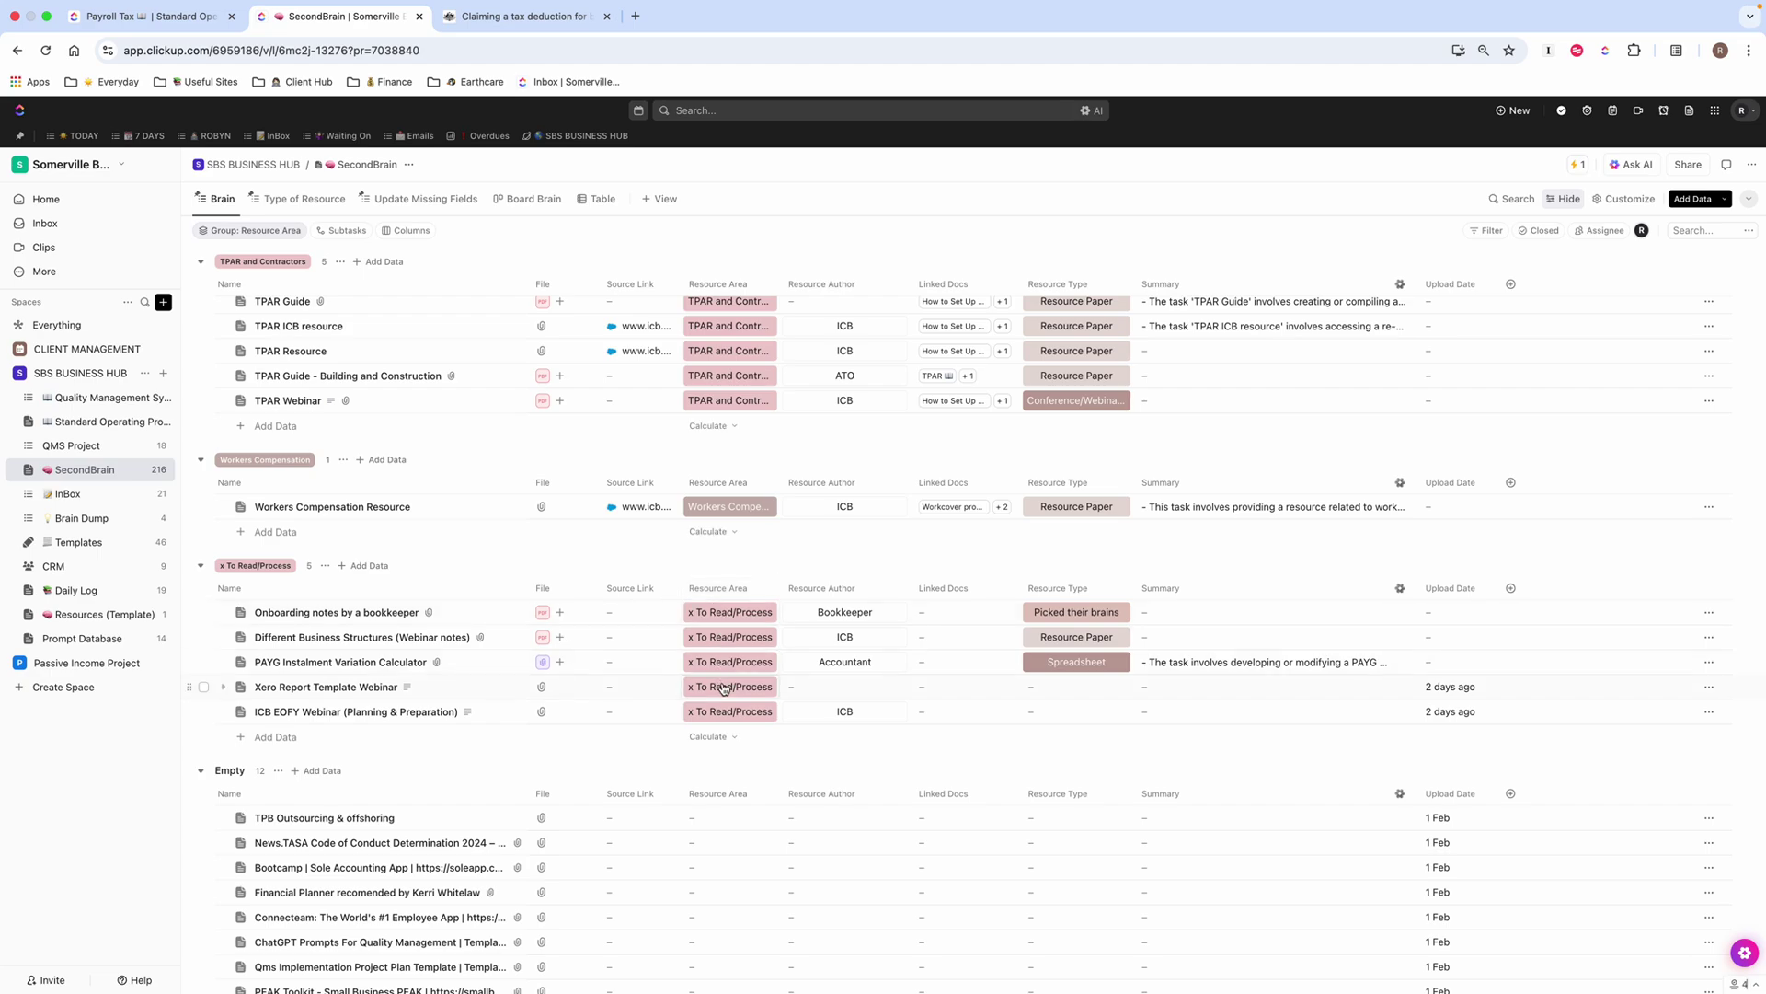
scroll(724, 688, "up", 1)
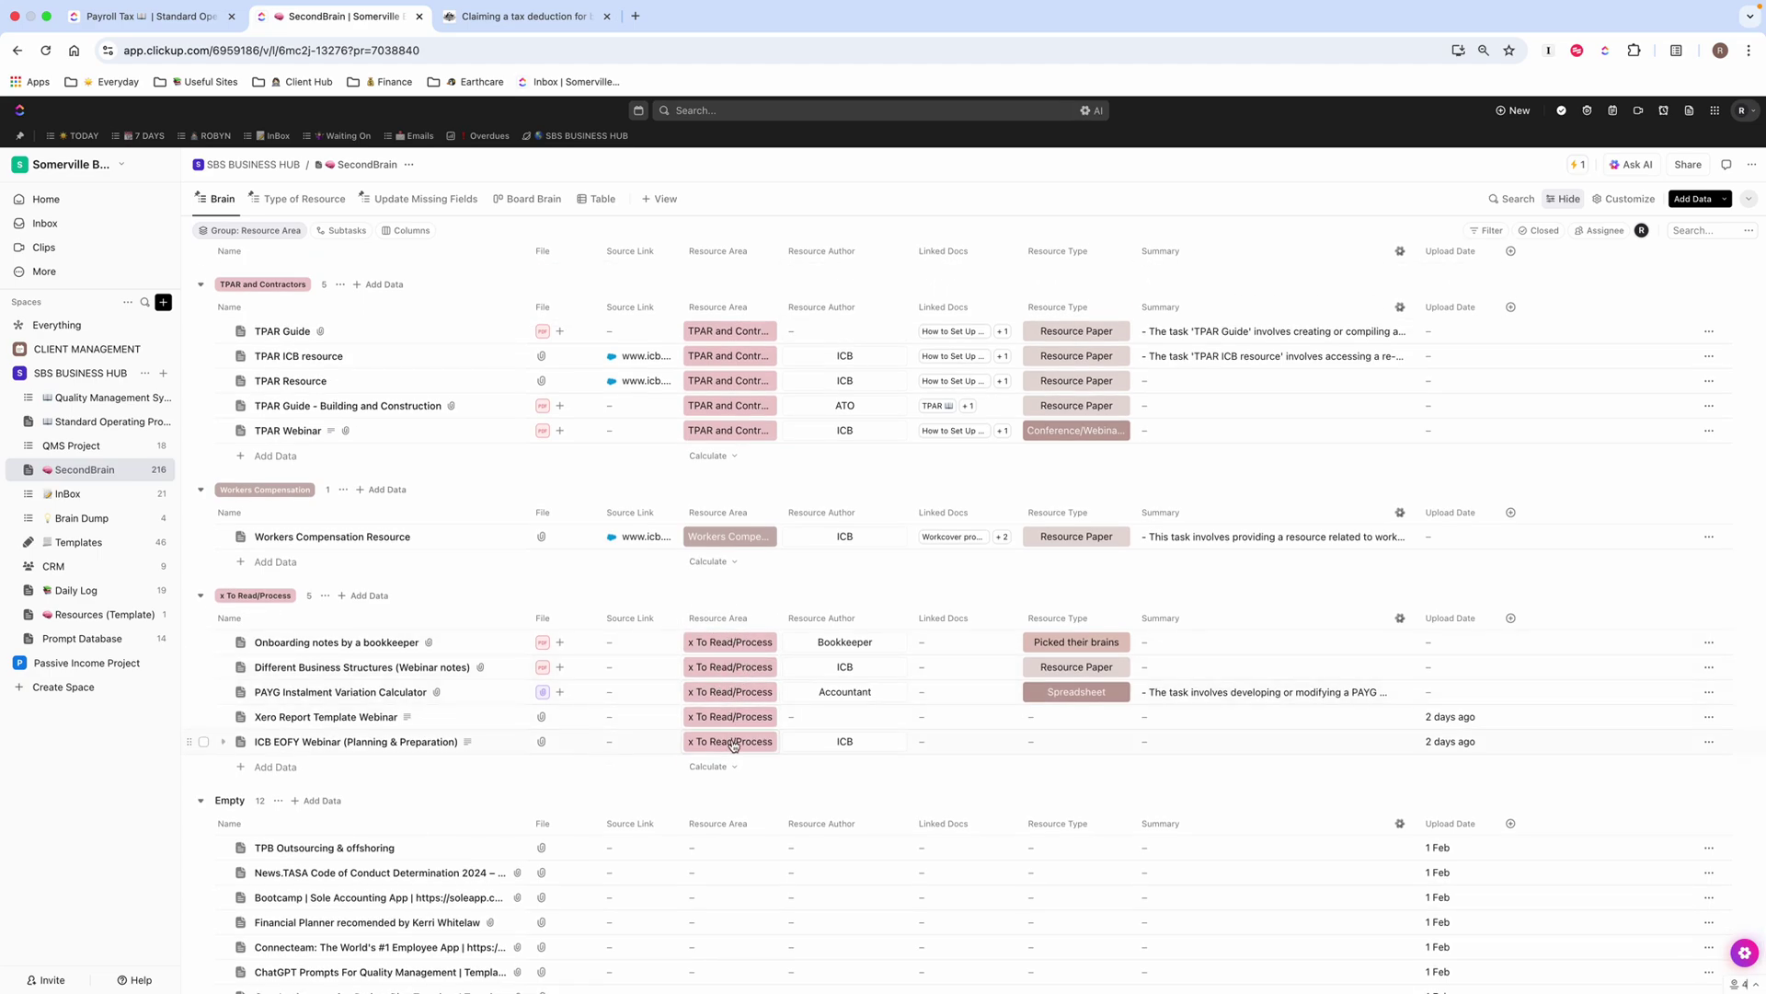
scroll(733, 645, "up", 3)
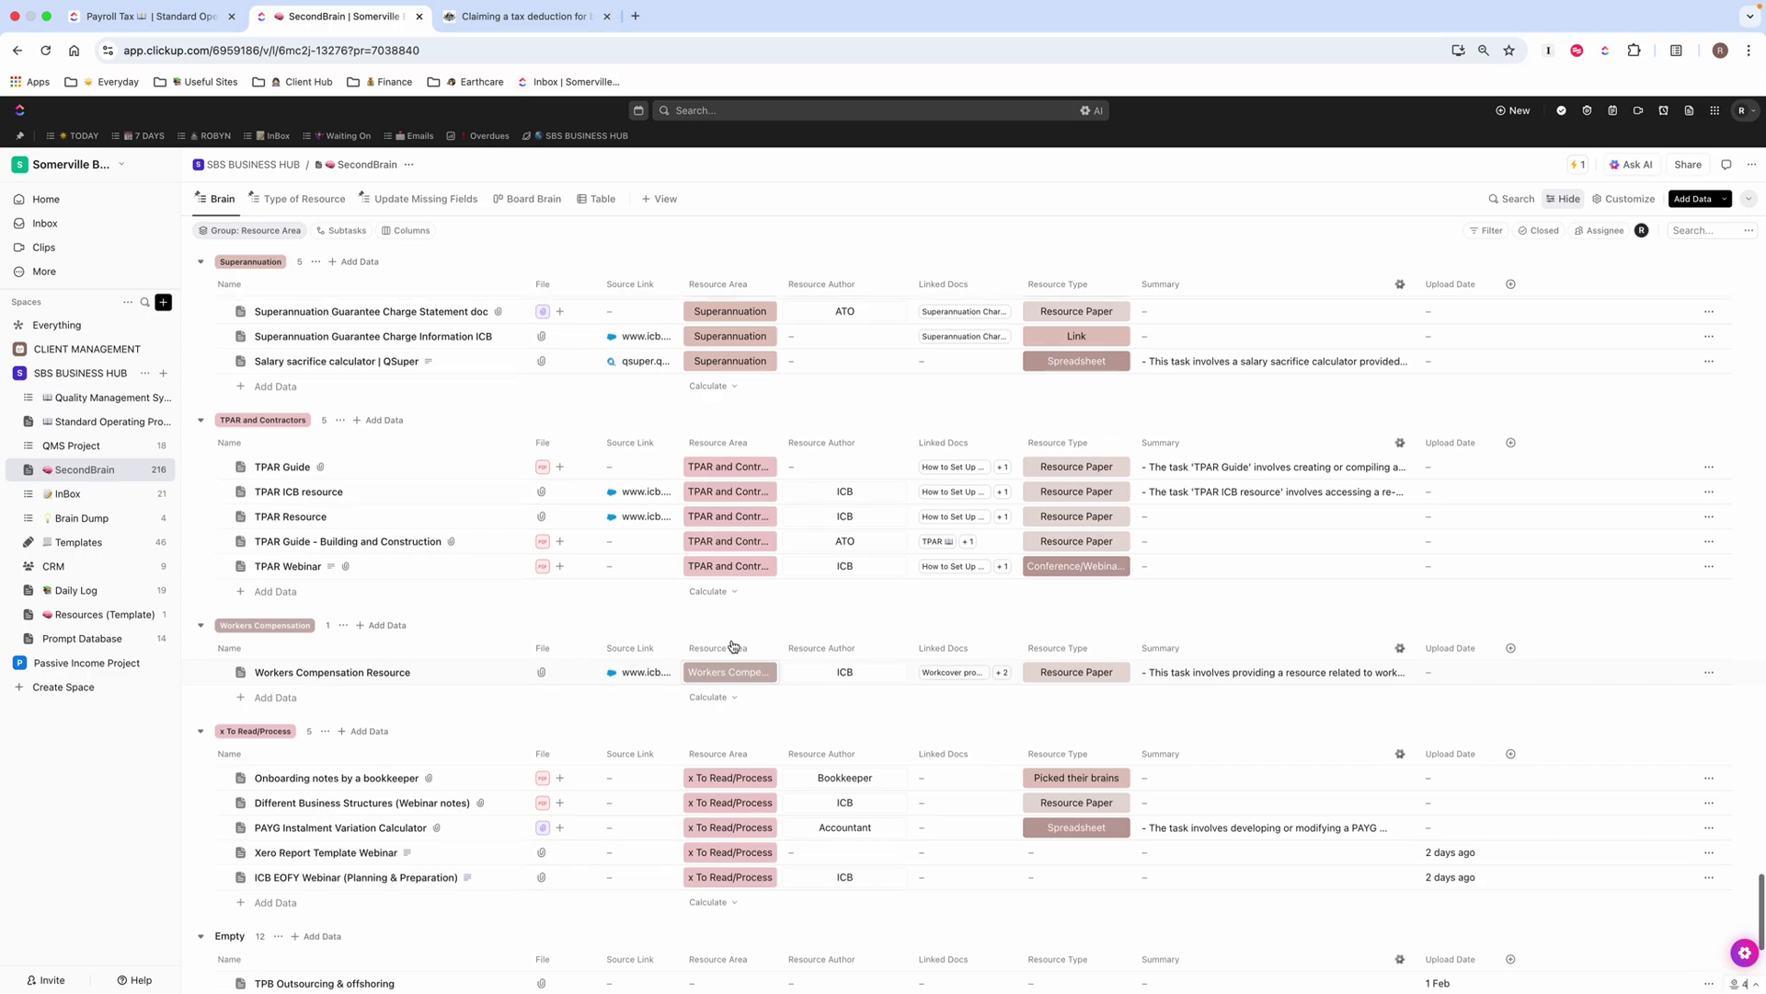
scroll(615, 669, "up", 3)
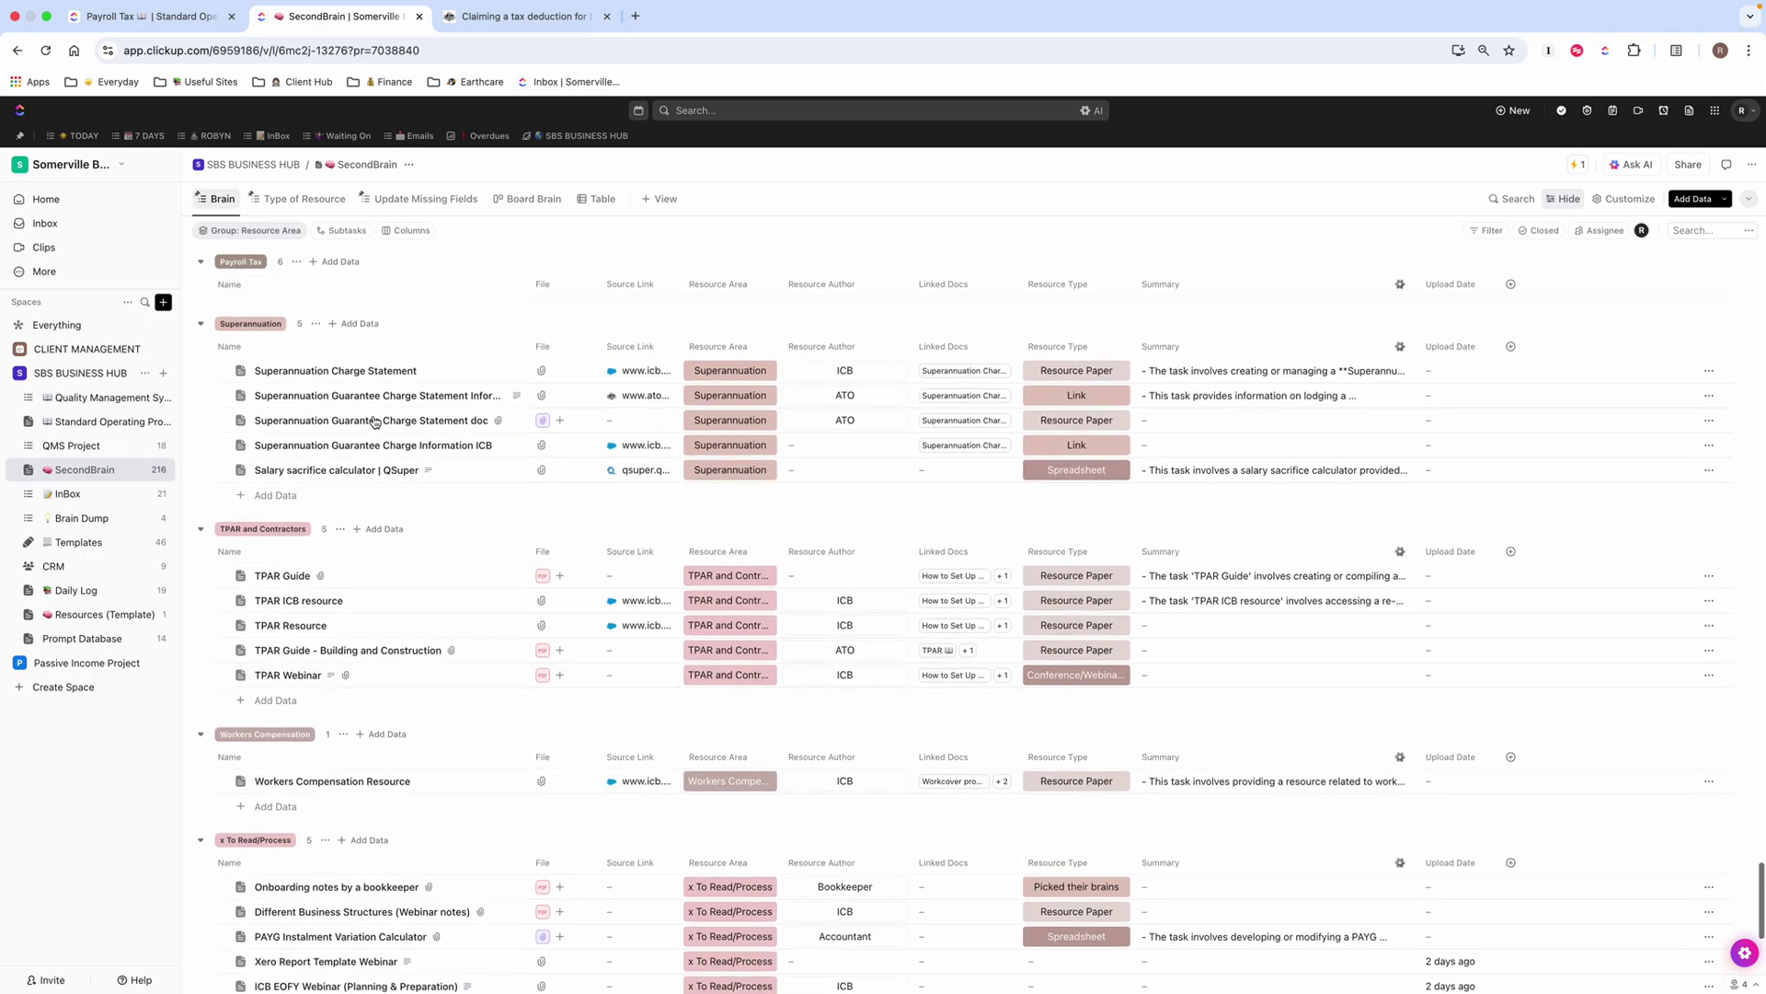
scroll(374, 421, "up", 5)
scroll(374, 422, "up", 15)
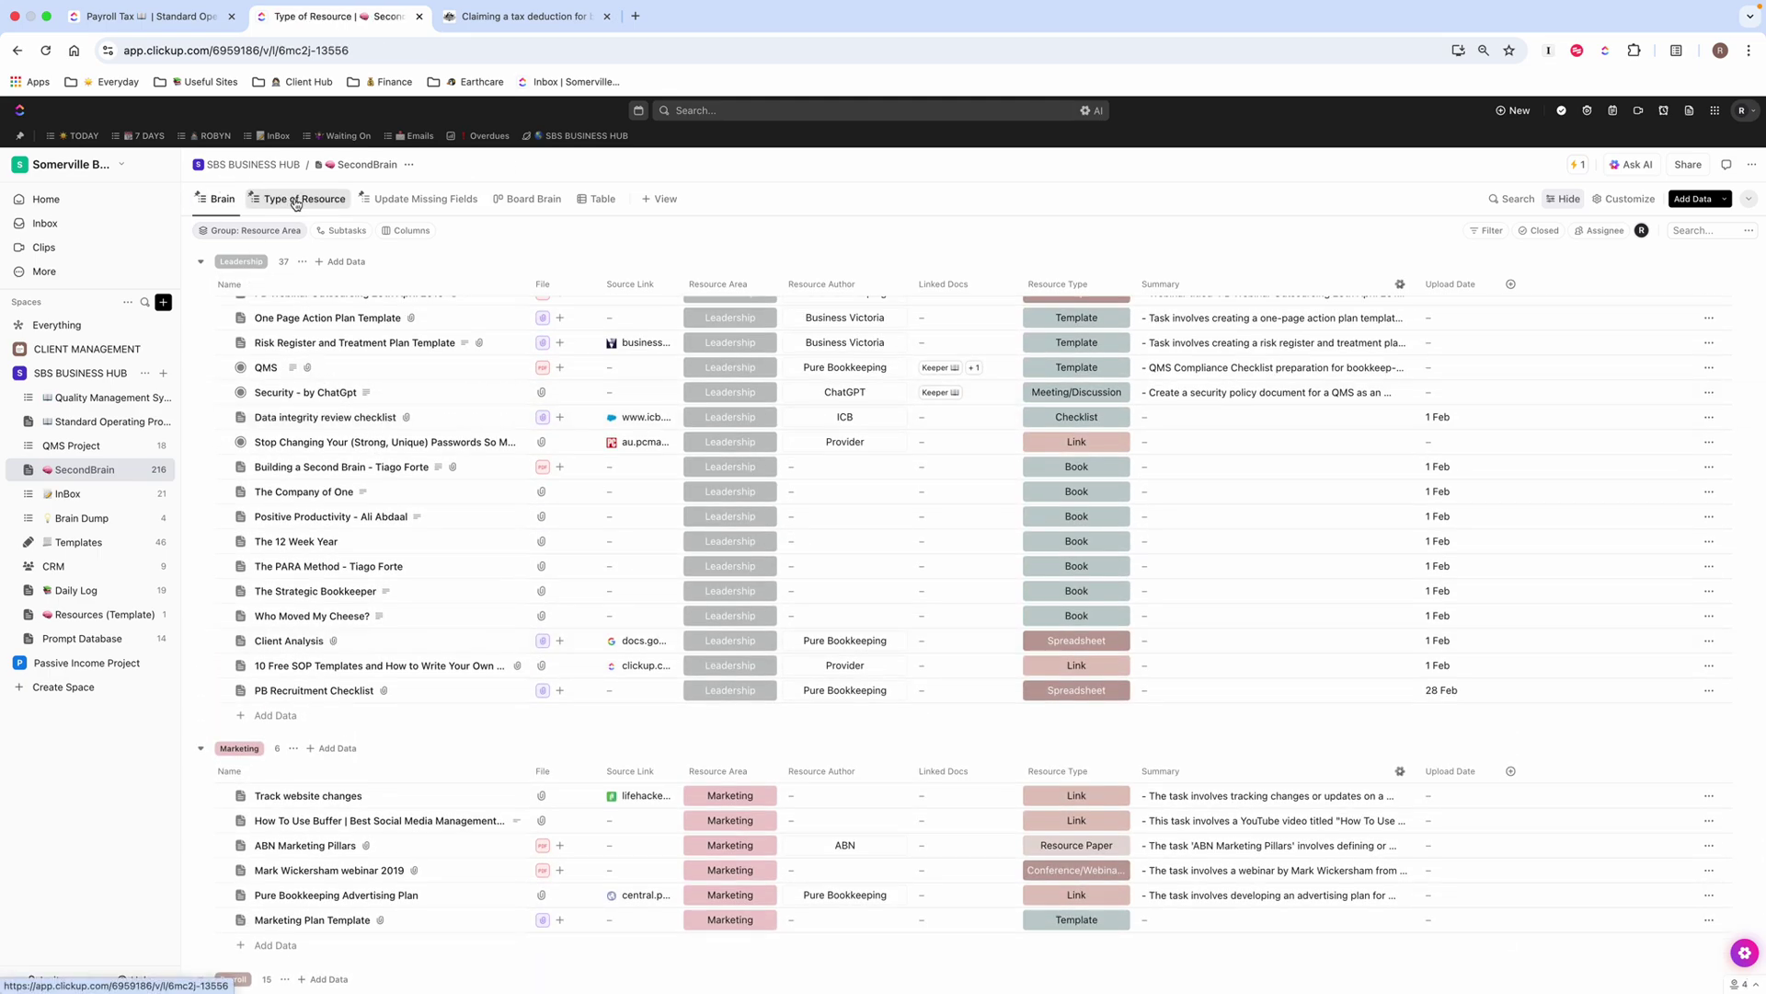
Switch to the Type of Resource view and scroll through the Books, Checklists, Manuals and Links groups.
left_click(277, 201)
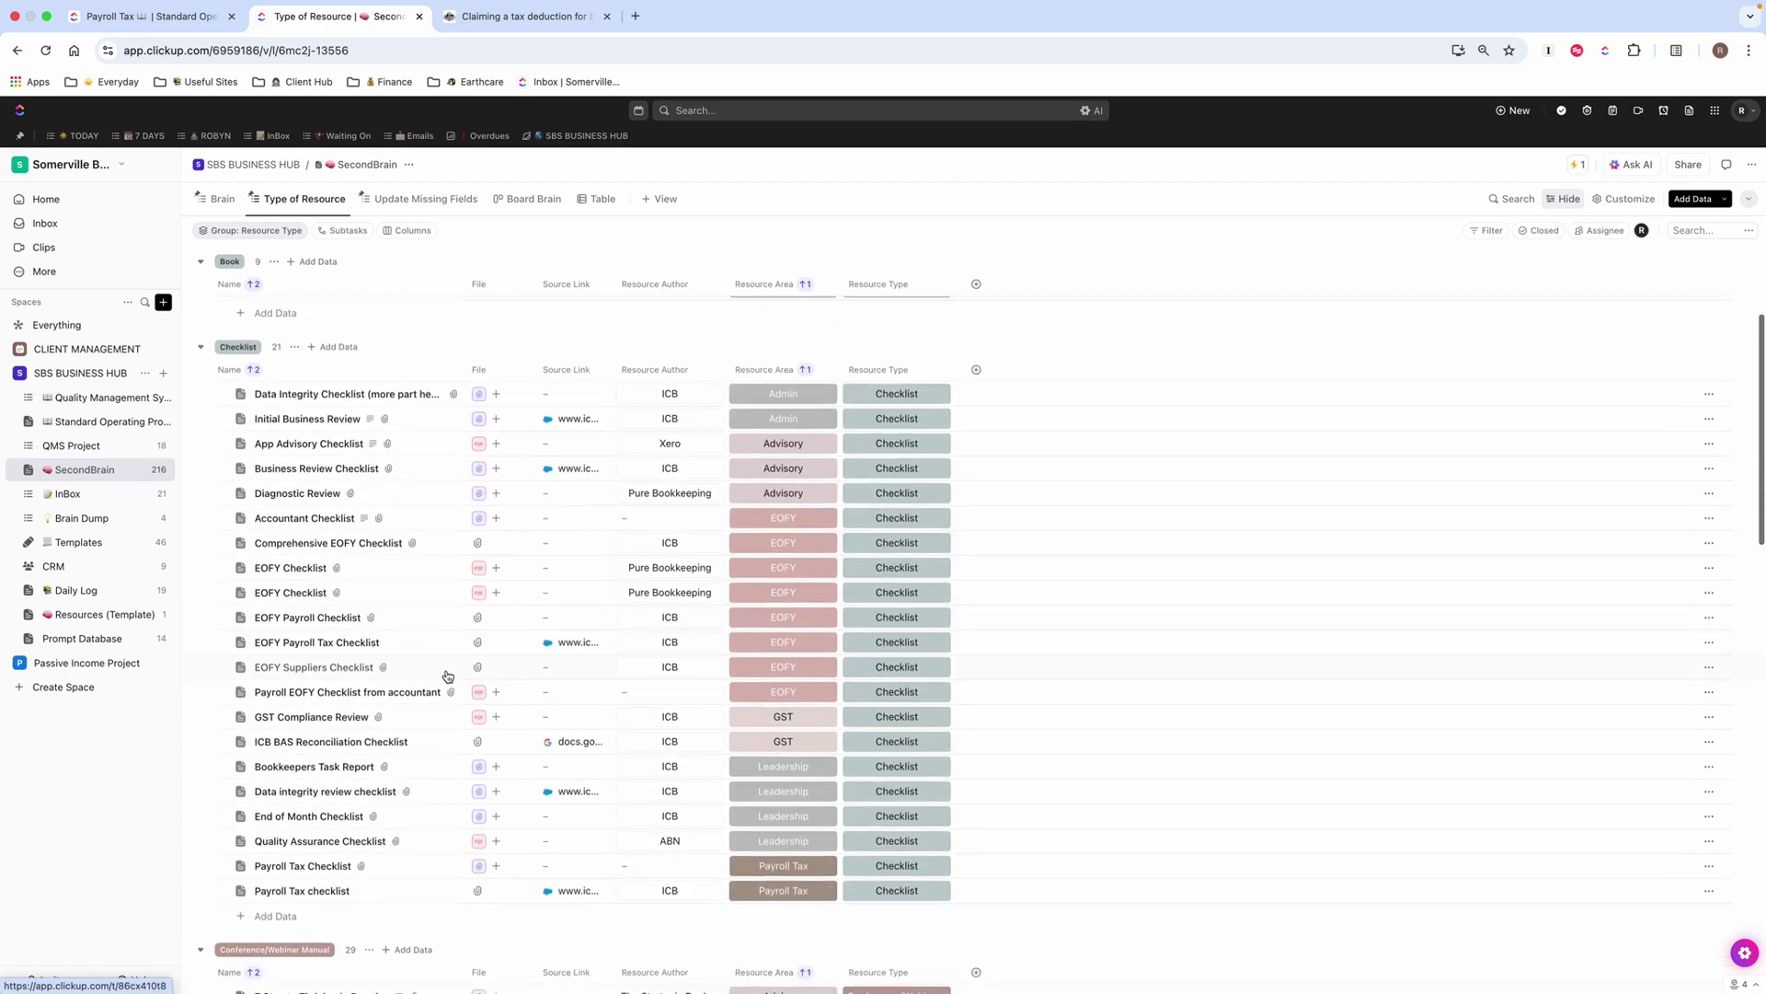
scroll(448, 676, "down", 3)
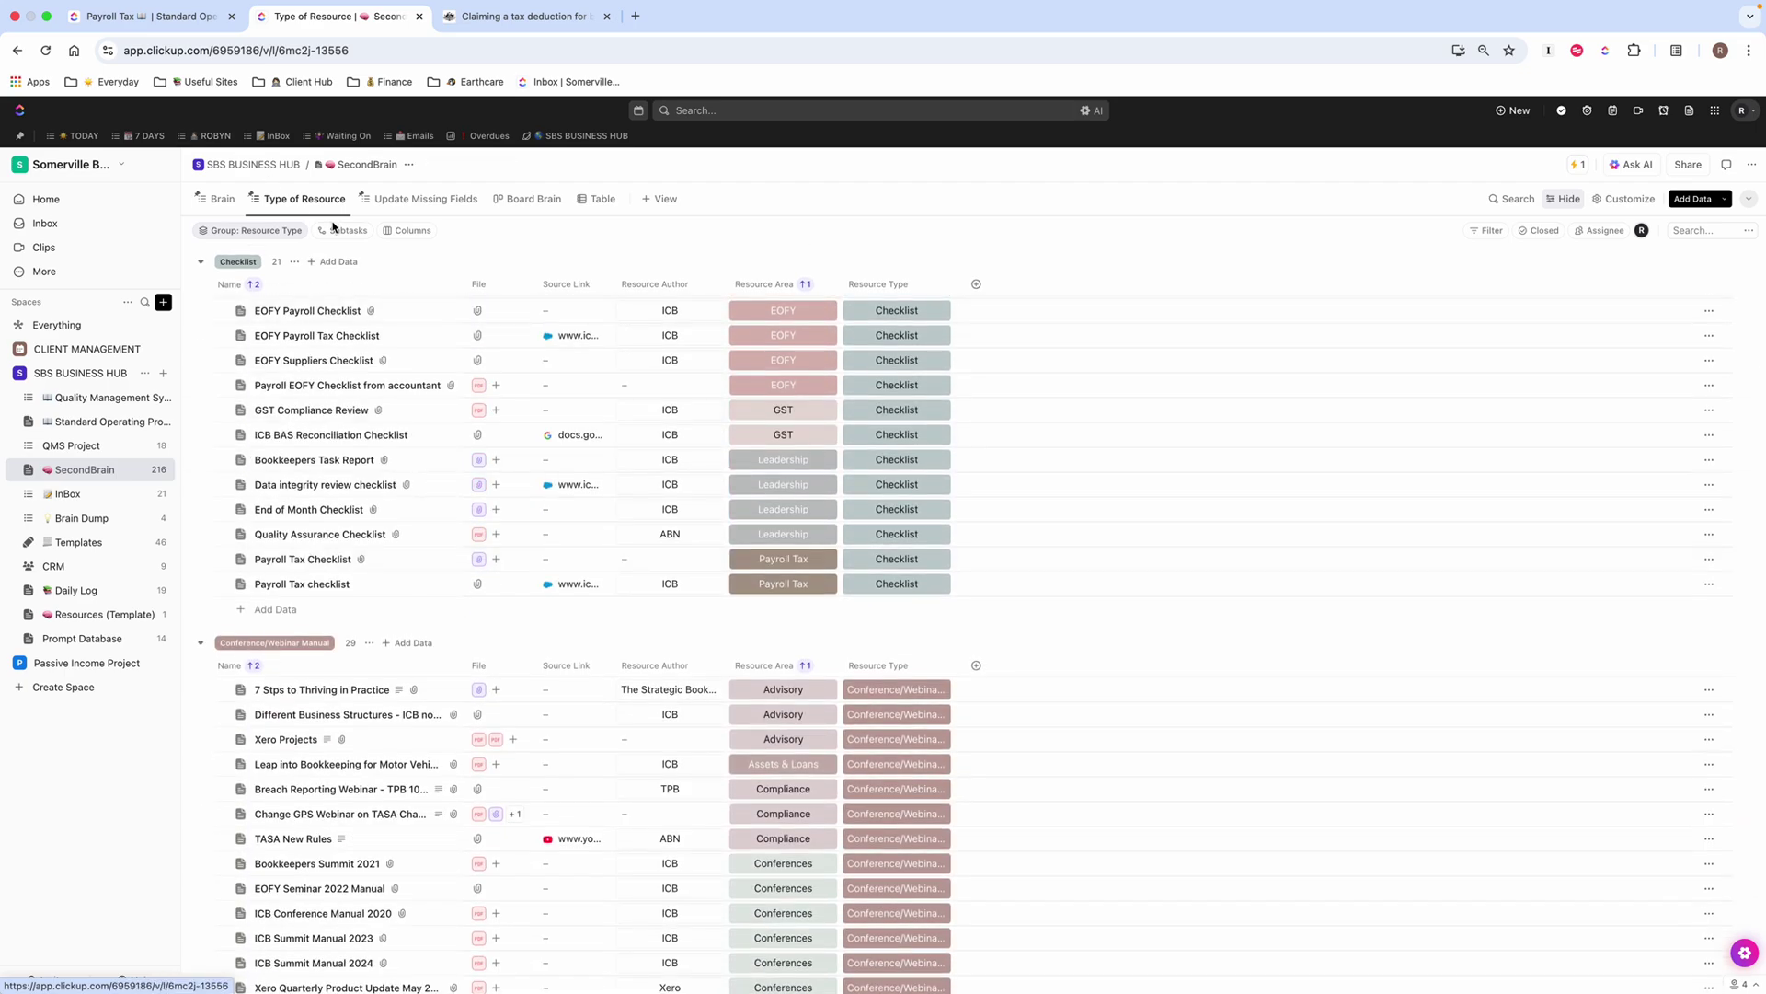
scroll(295, 525, "down", 2)
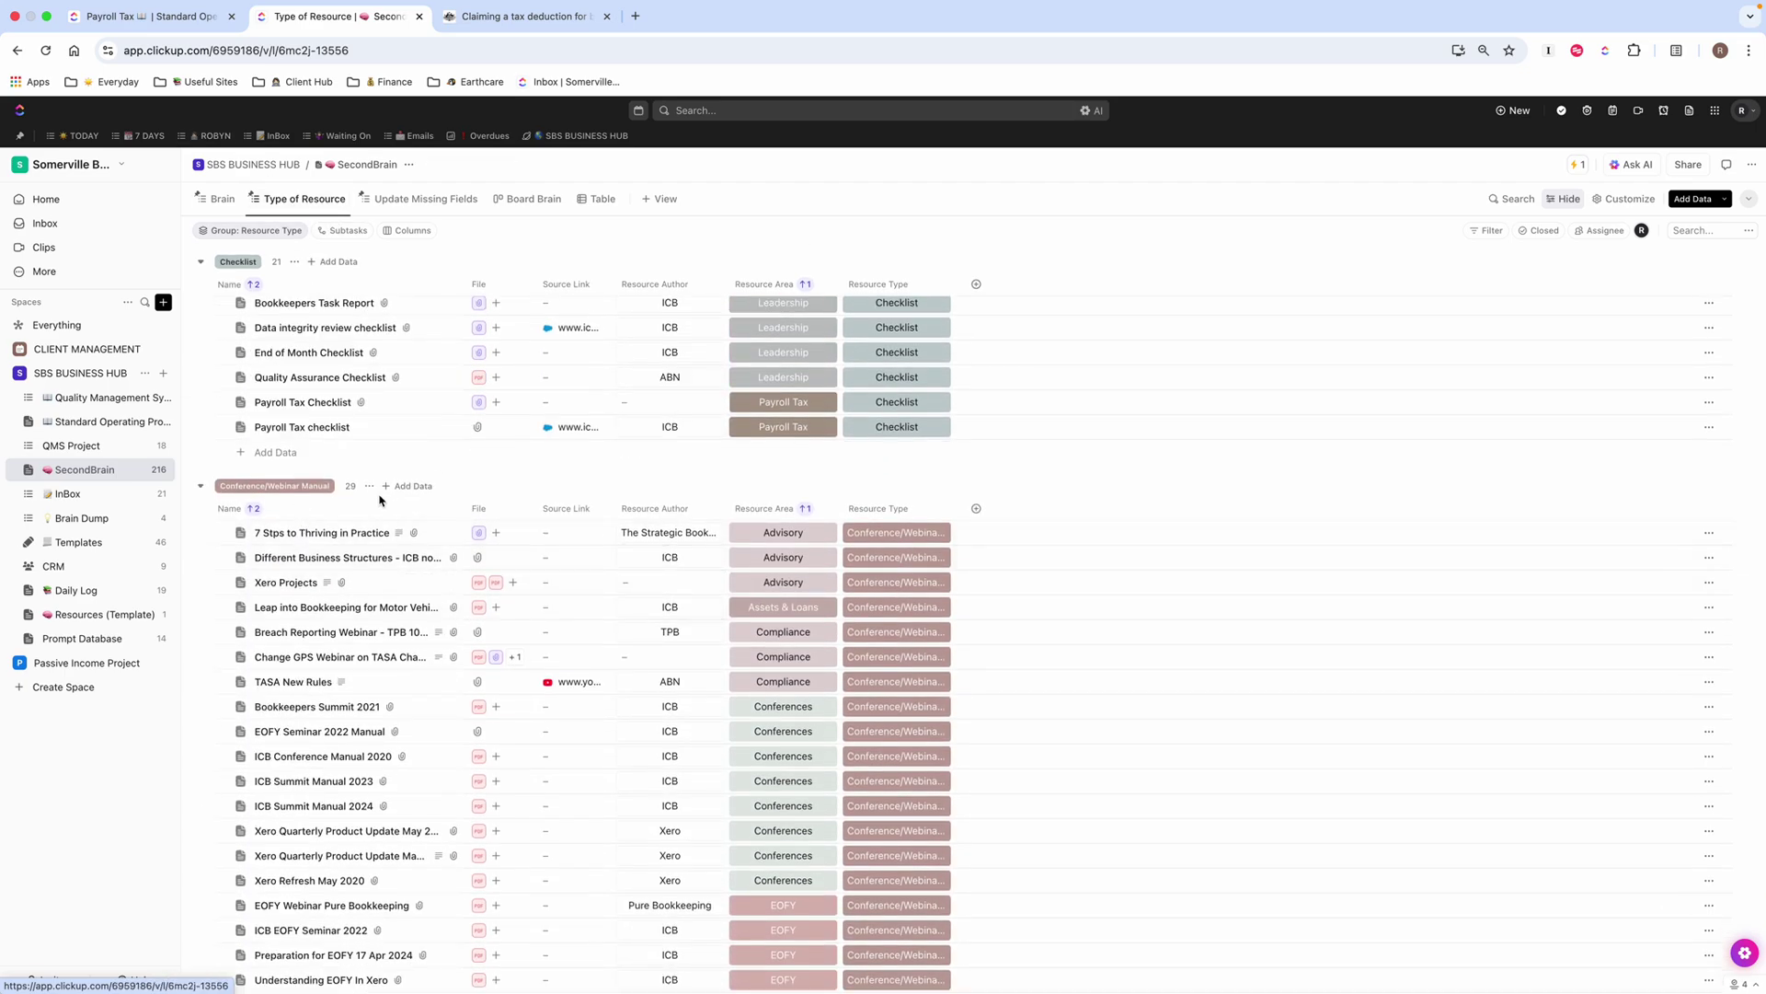
scroll(327, 681, "down", 7)
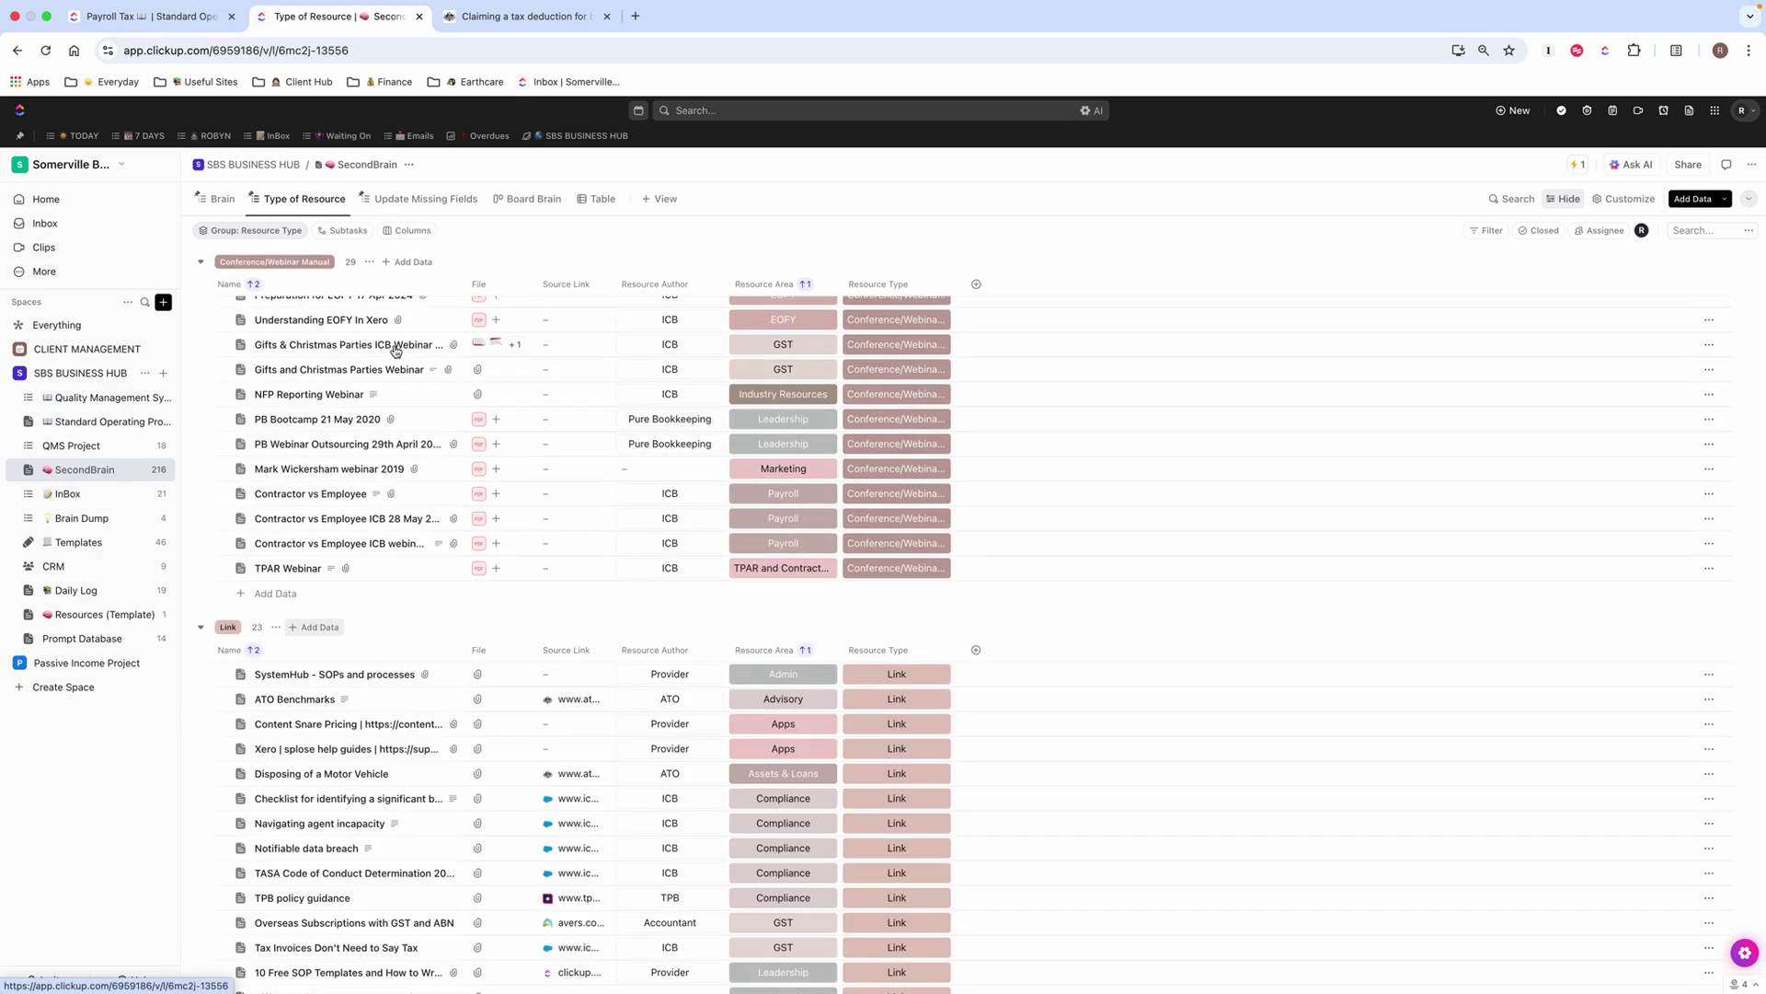
scroll(395, 351, "up", 1)
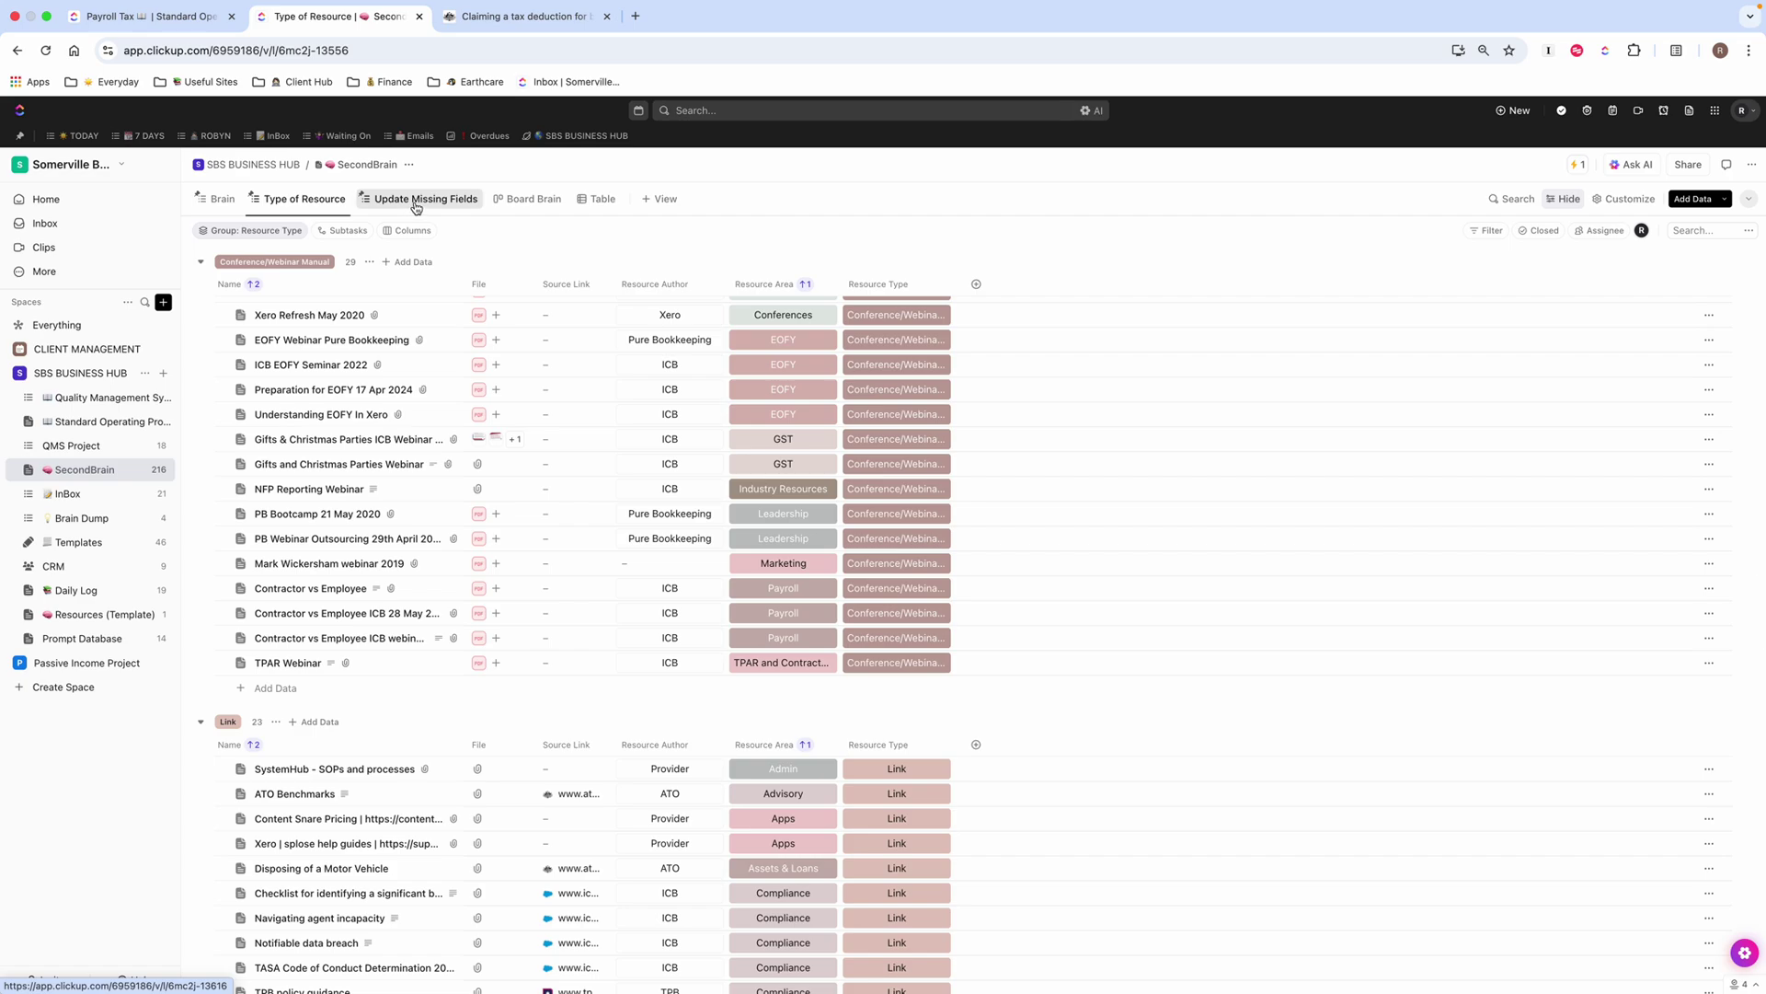
In the Update Missing Fields view, set Xero Report Template Webinar's author to Xero.
left_click(419, 201)
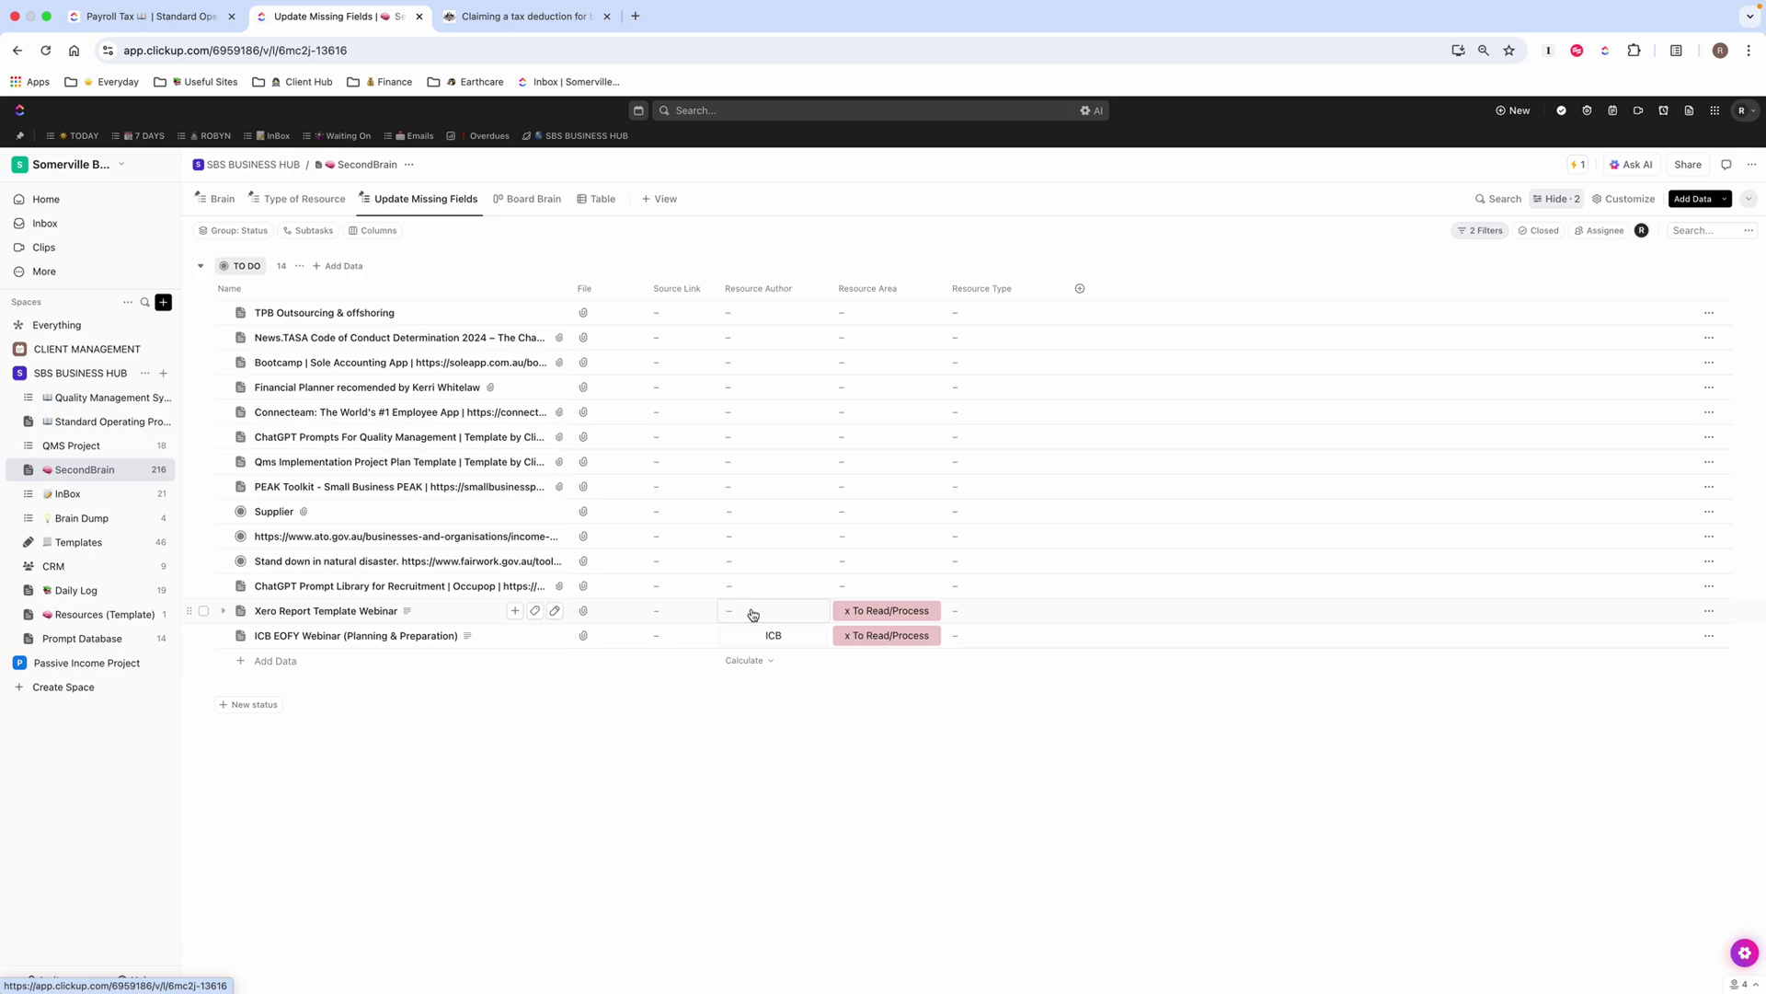
left_click(752, 614)
scroll(773, 792, "down", 4)
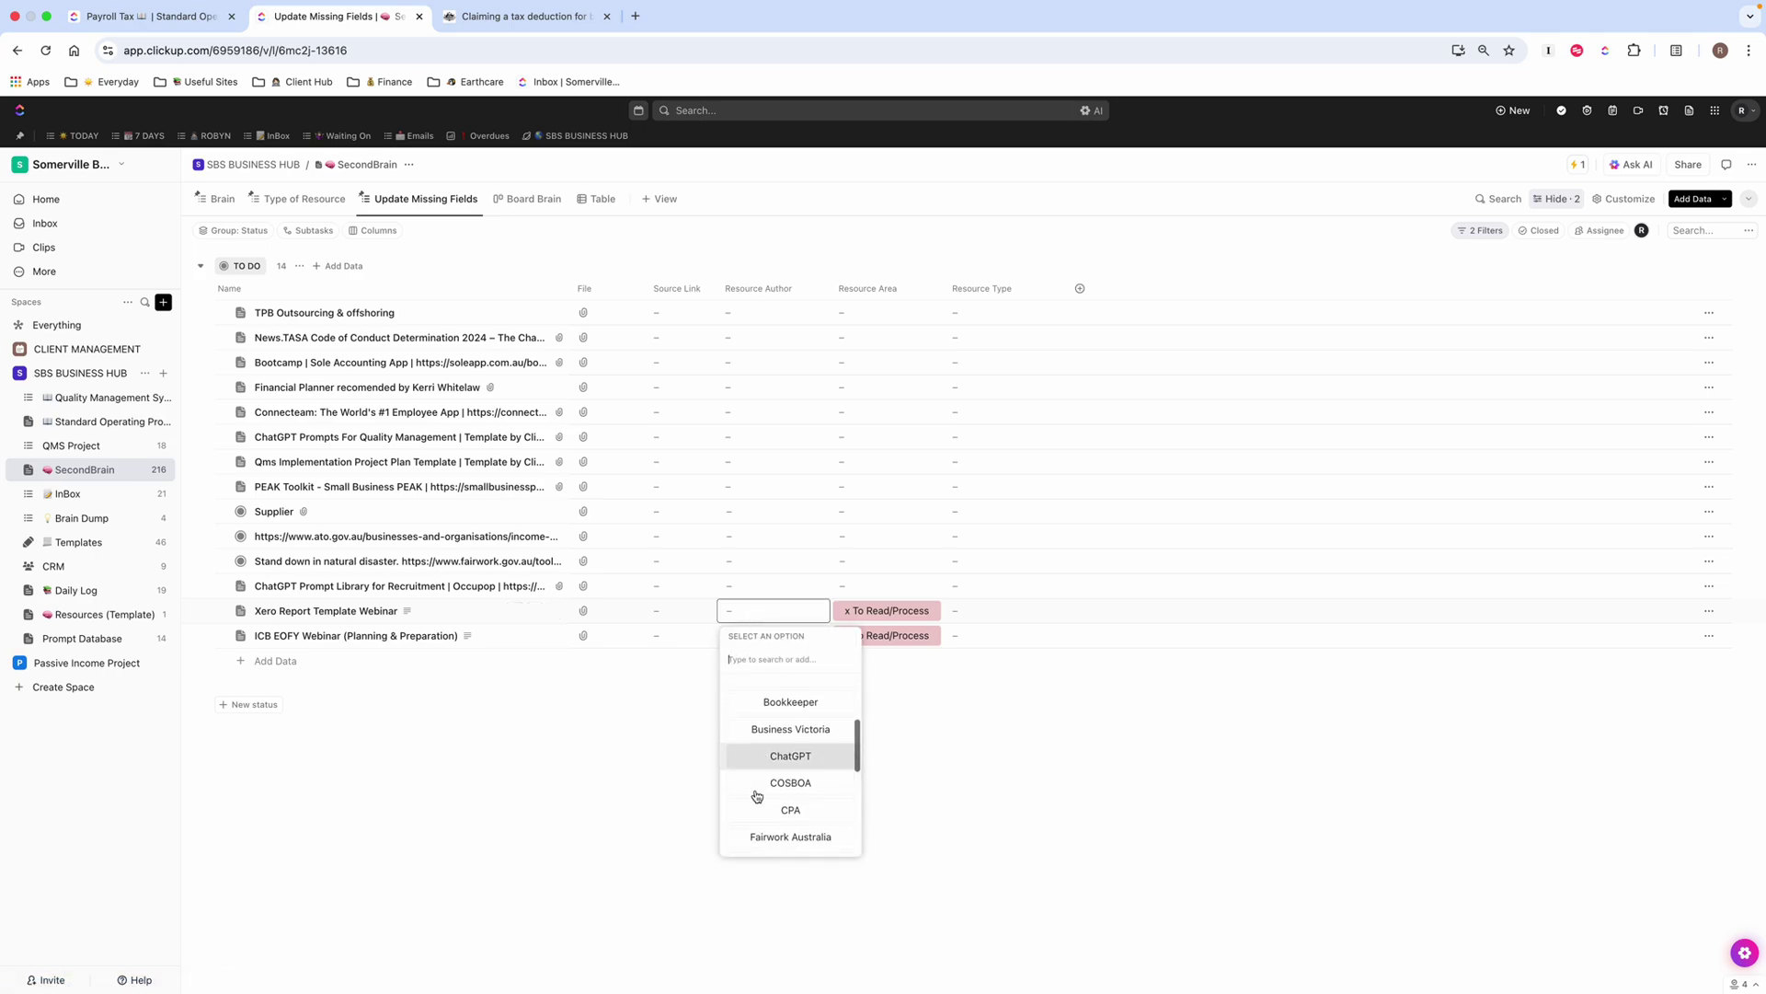
scroll(778, 799, "down", 3)
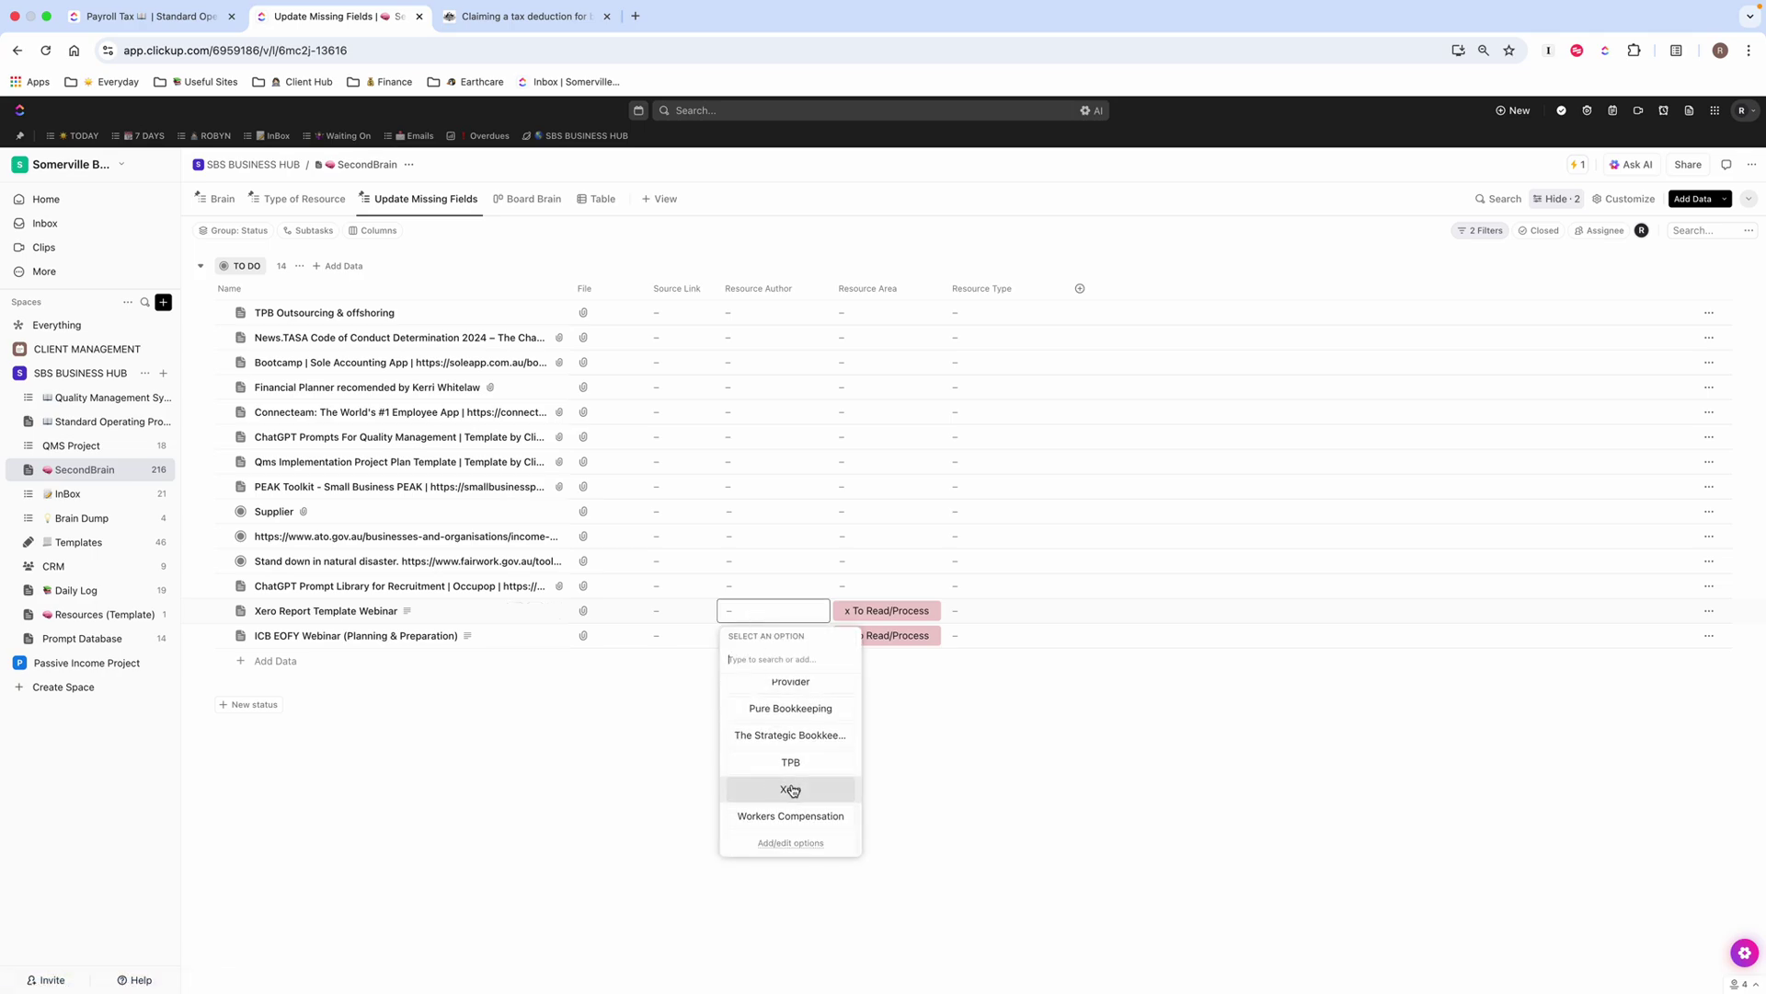
left_click(792, 789)
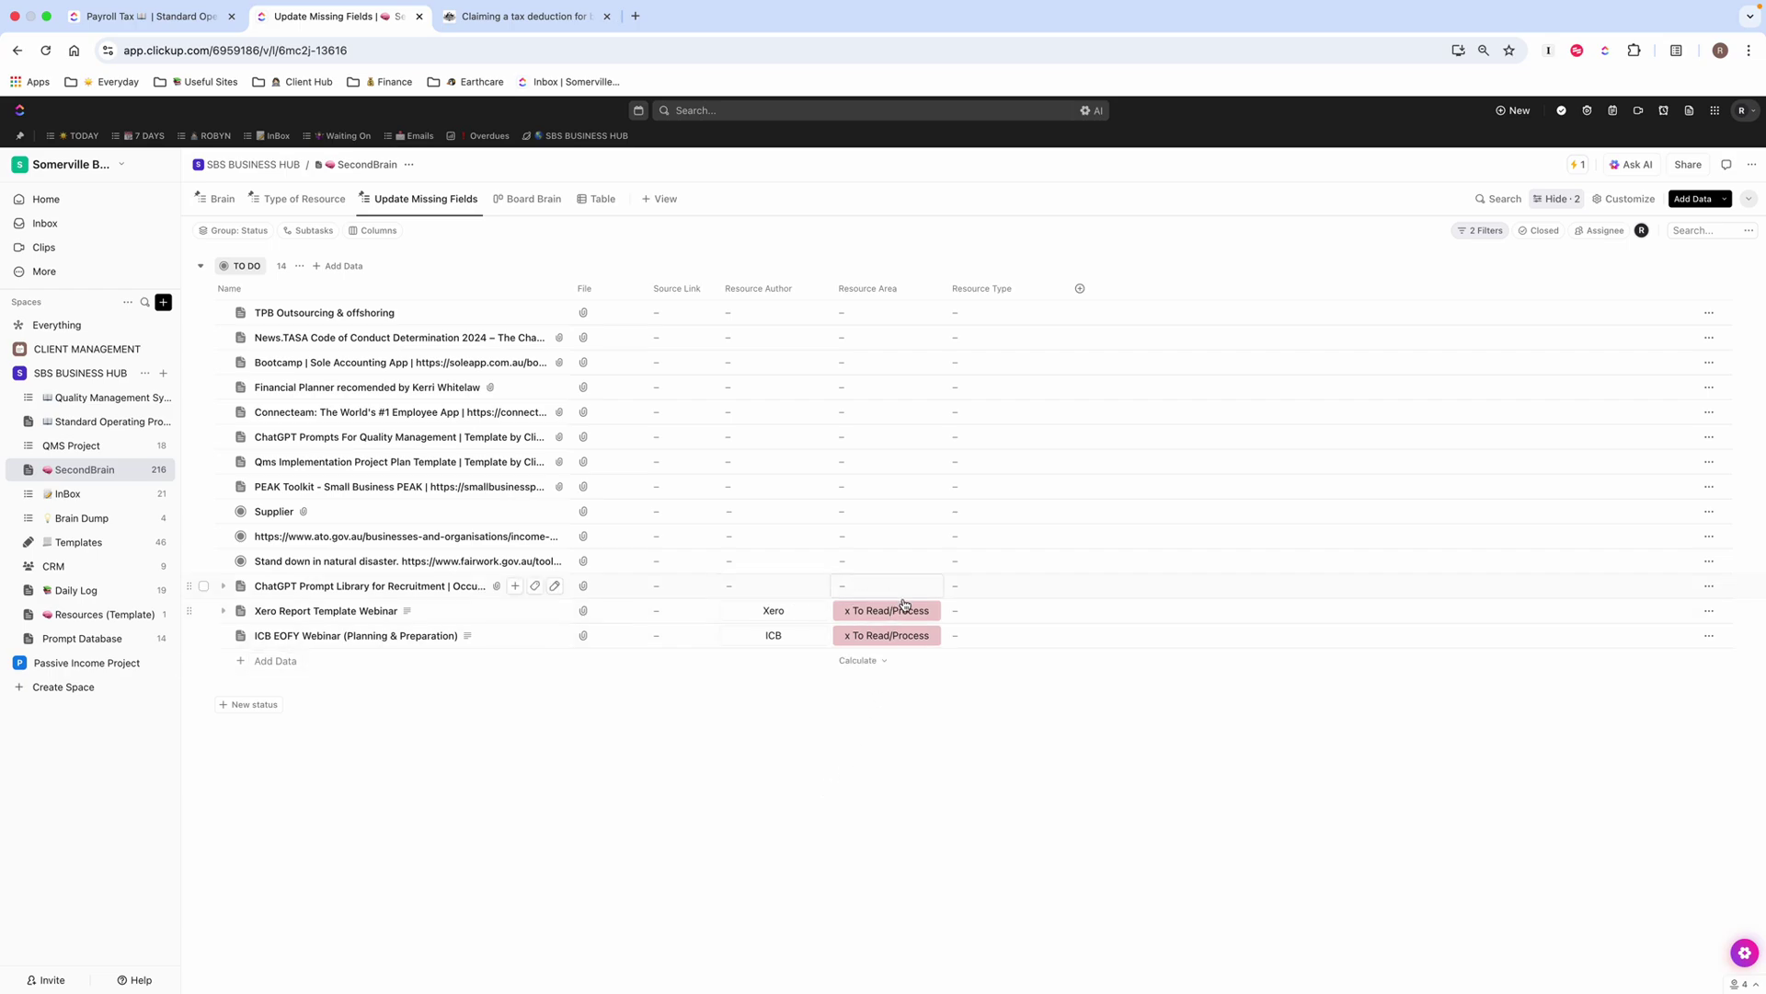
Set the Xero Report Template Webinar's resource type to Link.
left_click(981, 622)
scroll(1021, 809, "down", 4)
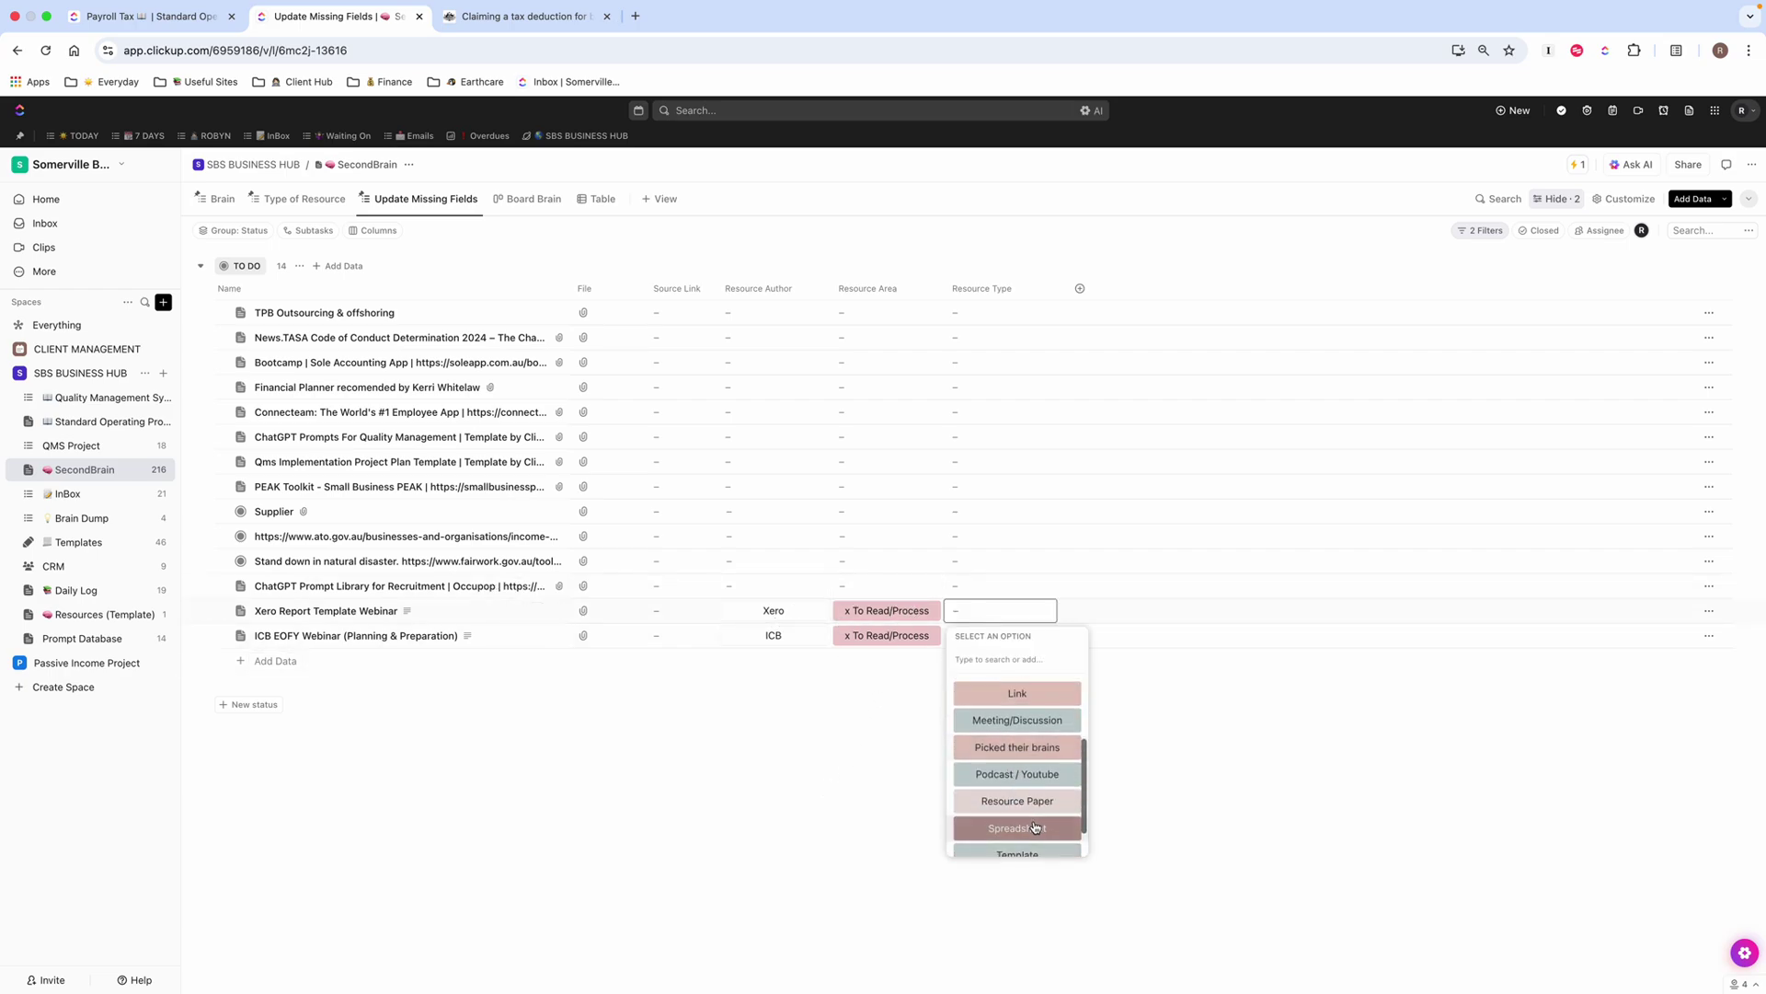
scroll(1030, 814, "up", 3)
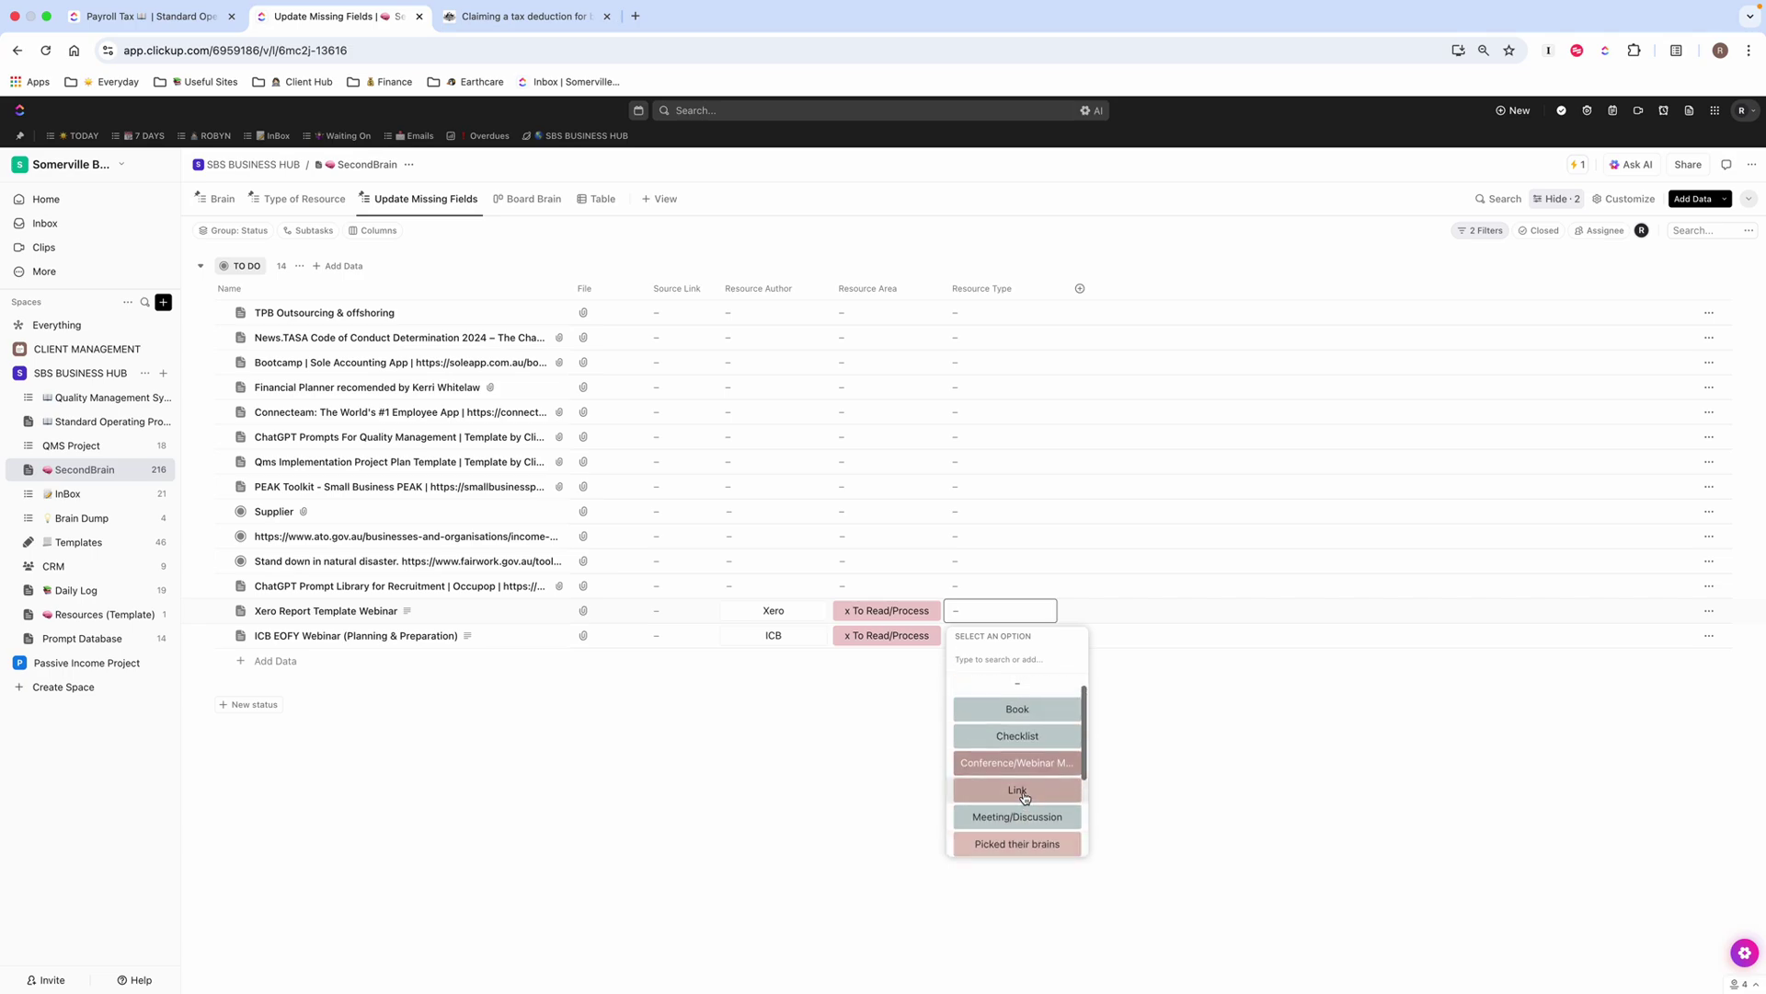
left_click(1021, 791)
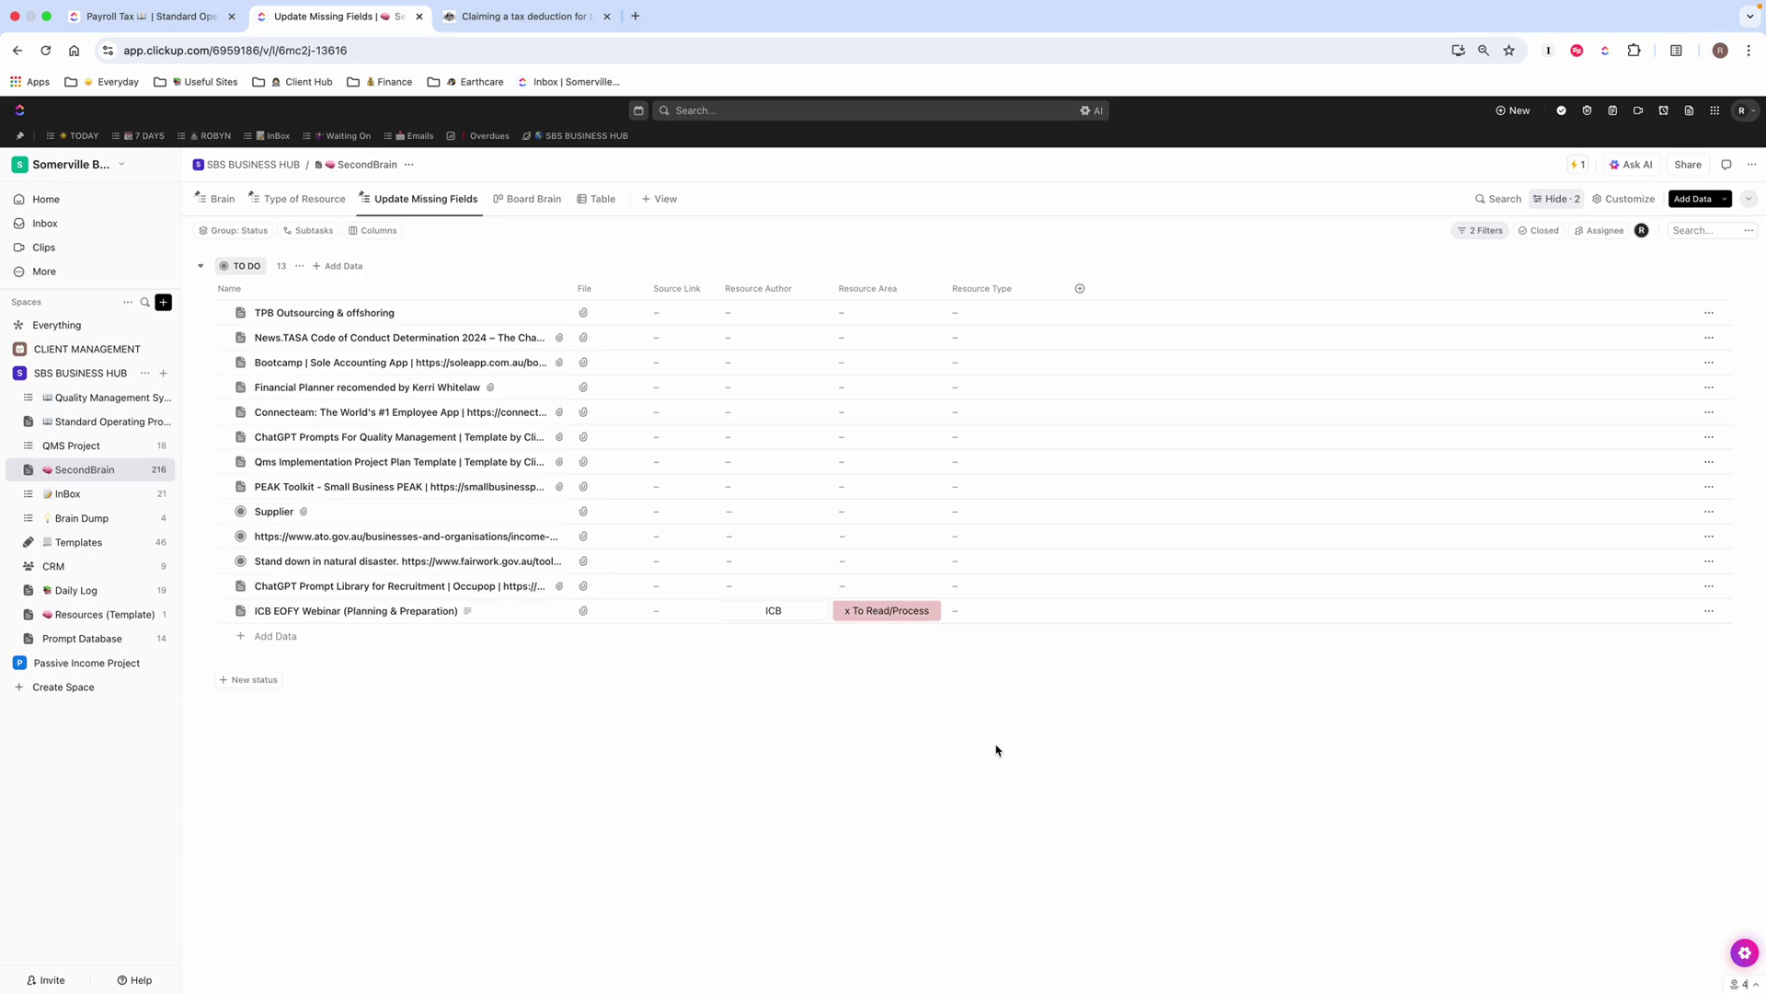
Switch to the Board Brain view and scroll across the resource-area card columns.
left_click(529, 202)
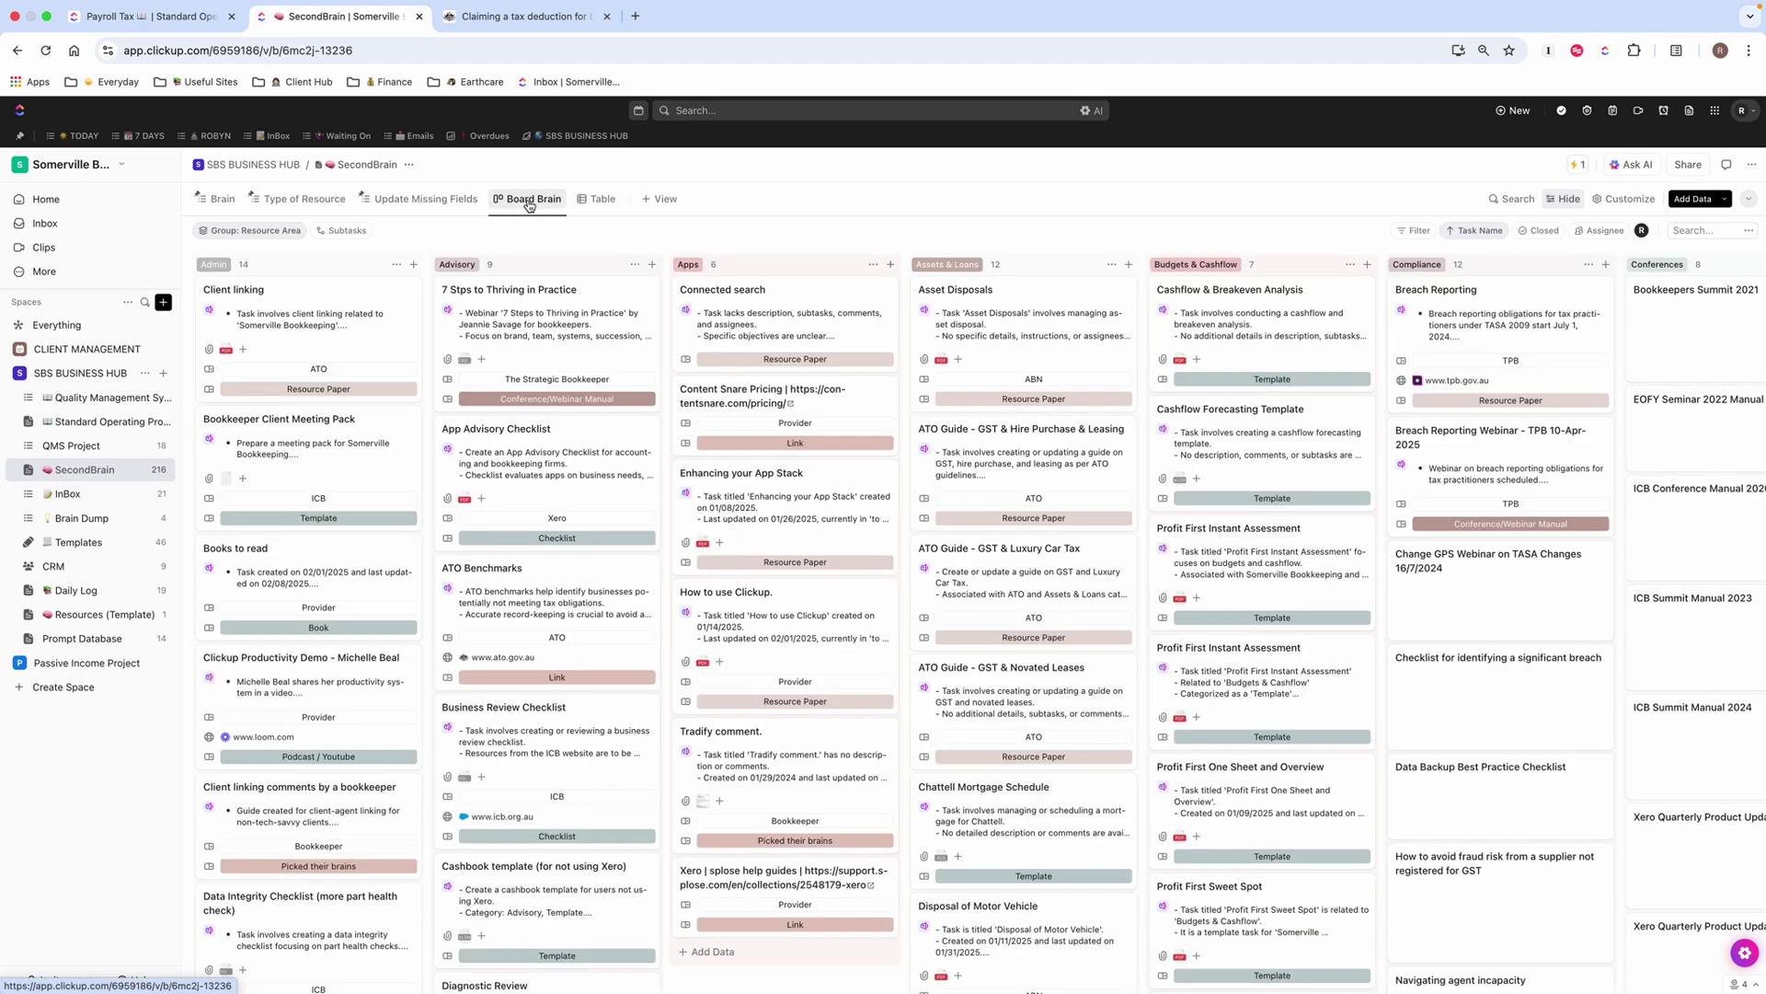
scroll(856, 621, "right", 1)
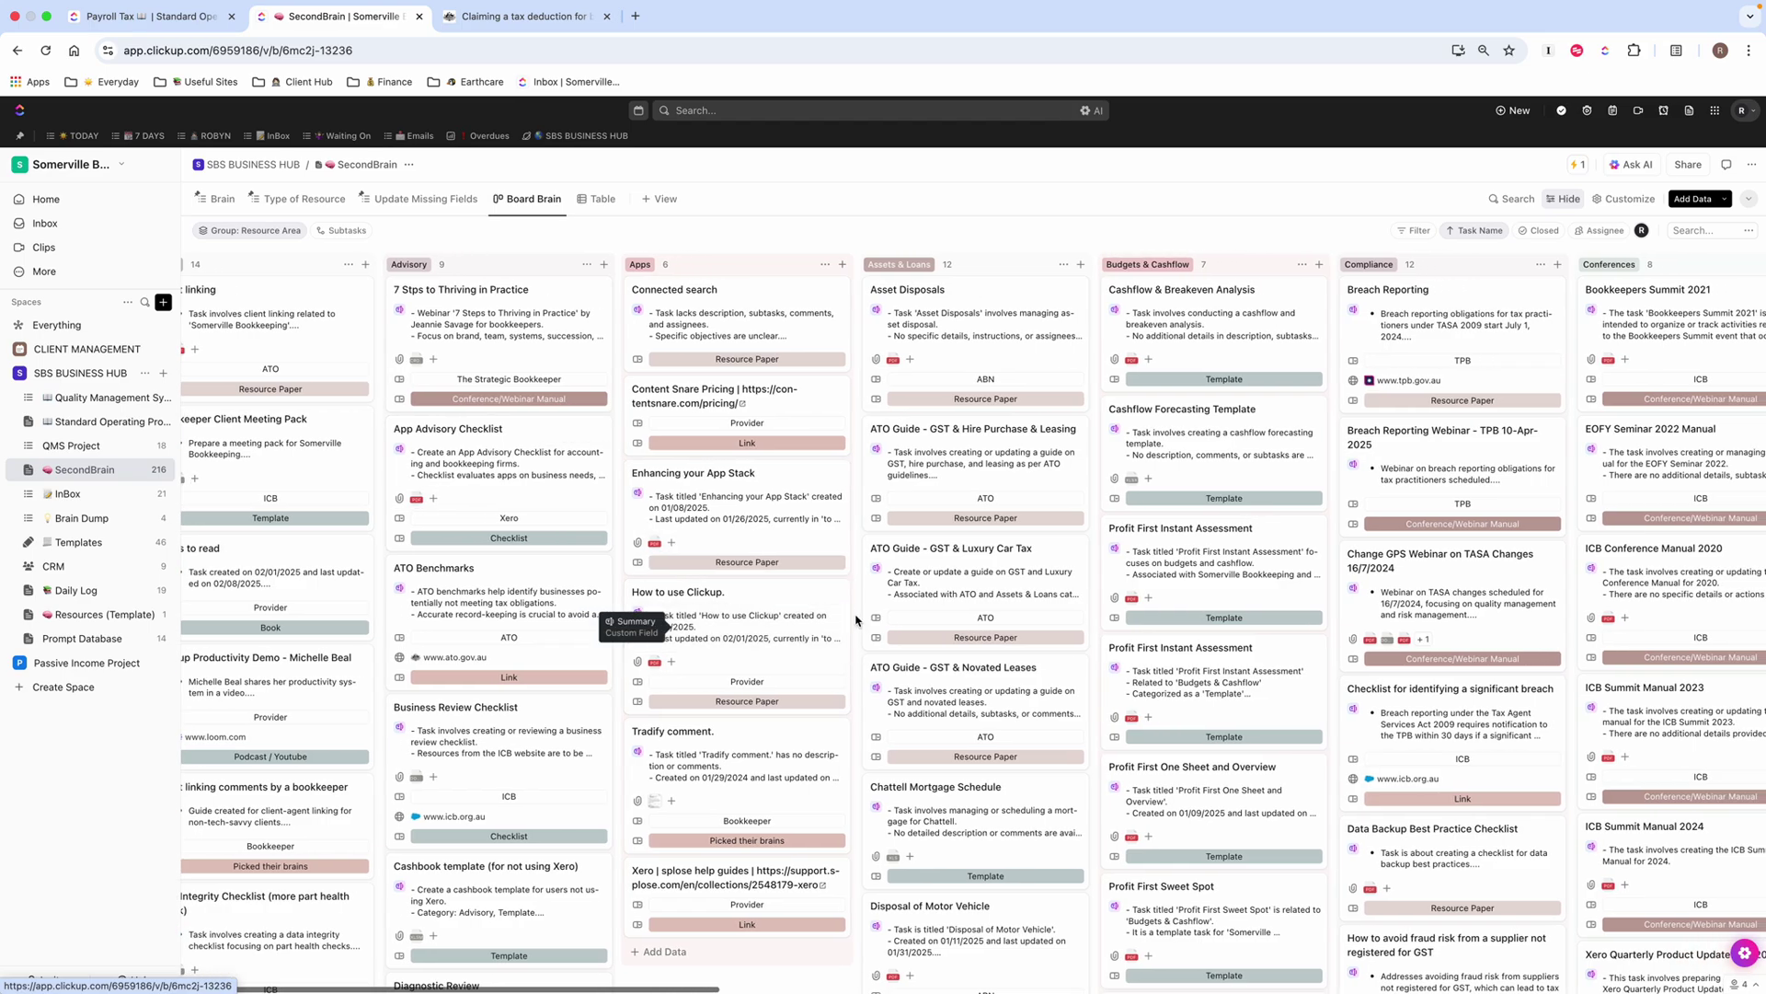
scroll(856, 621, "right", 8)
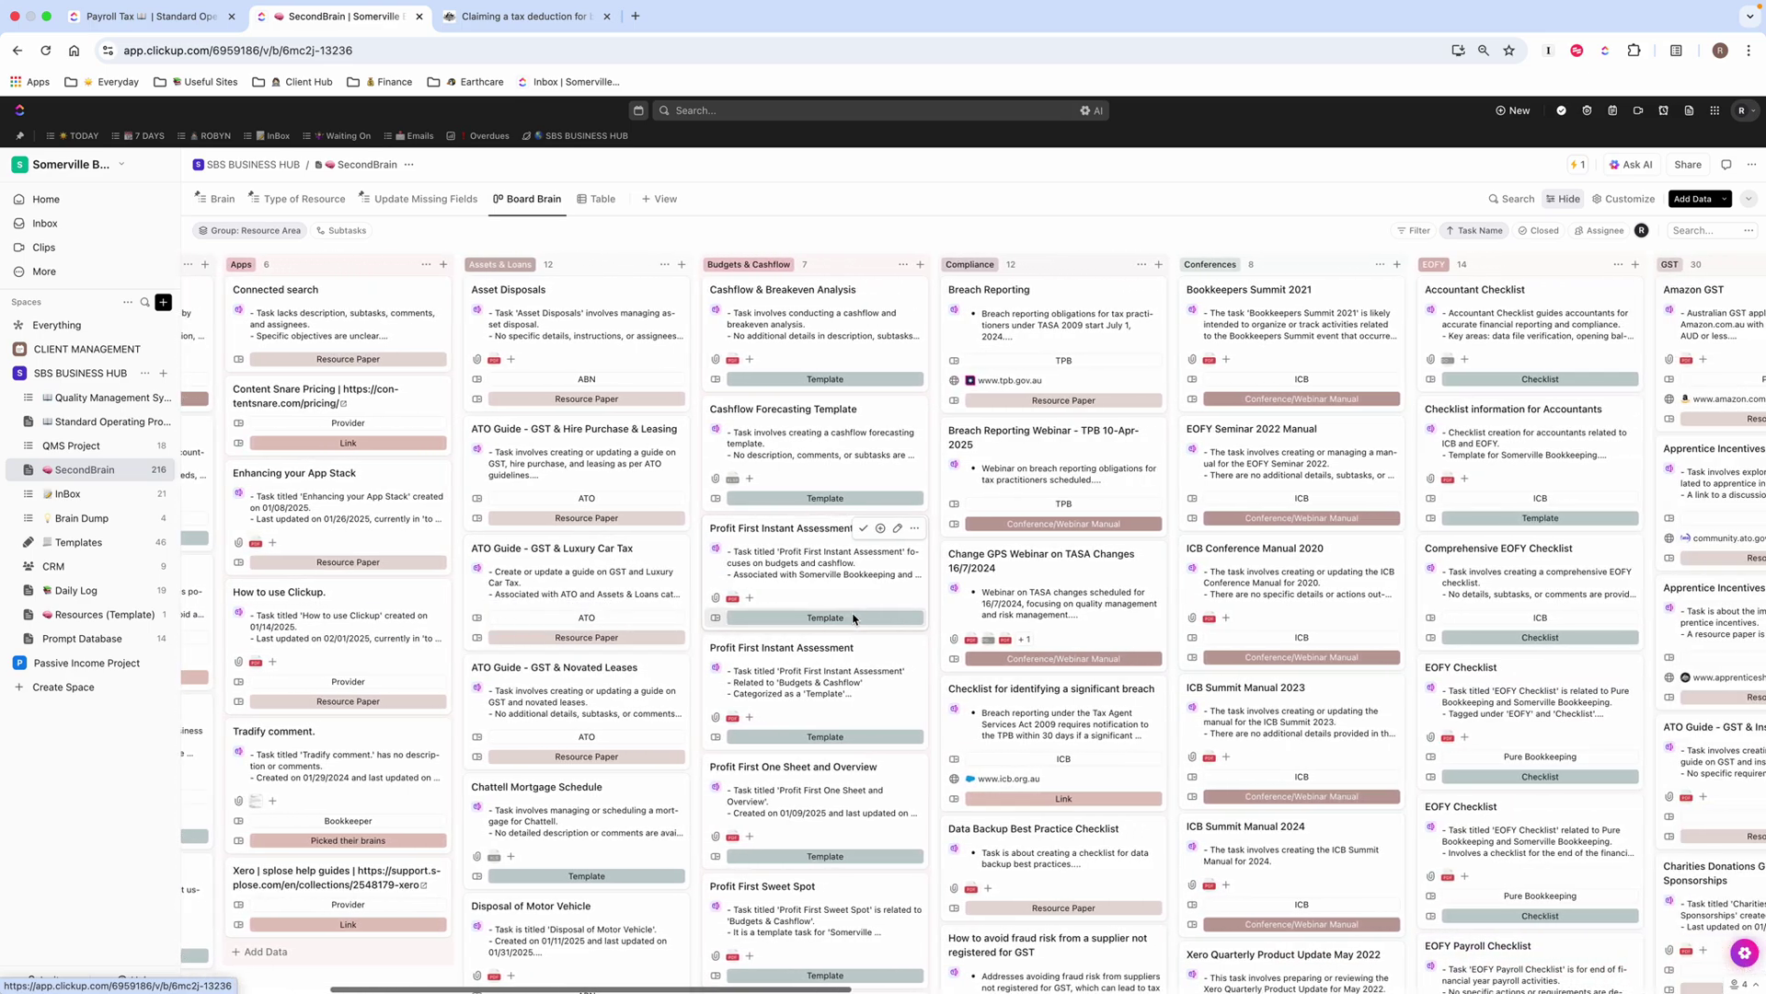
scroll(853, 618, "right", 5)
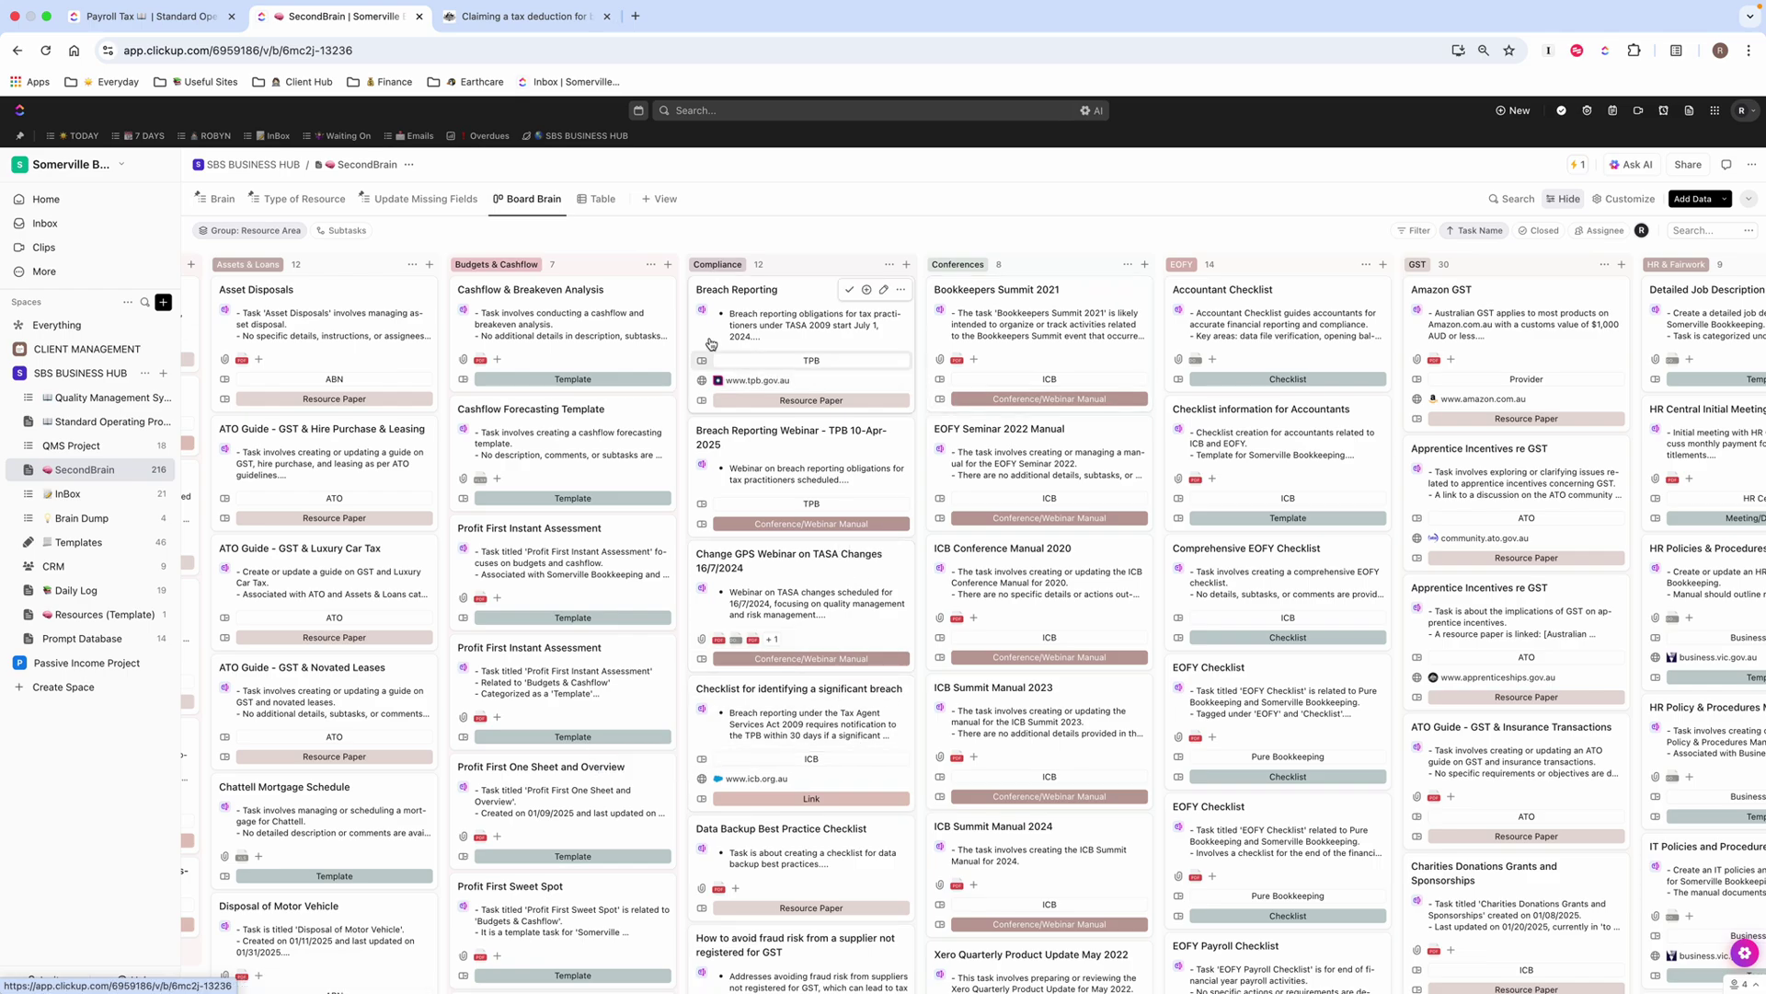
scroll(879, 368, "left", 7)
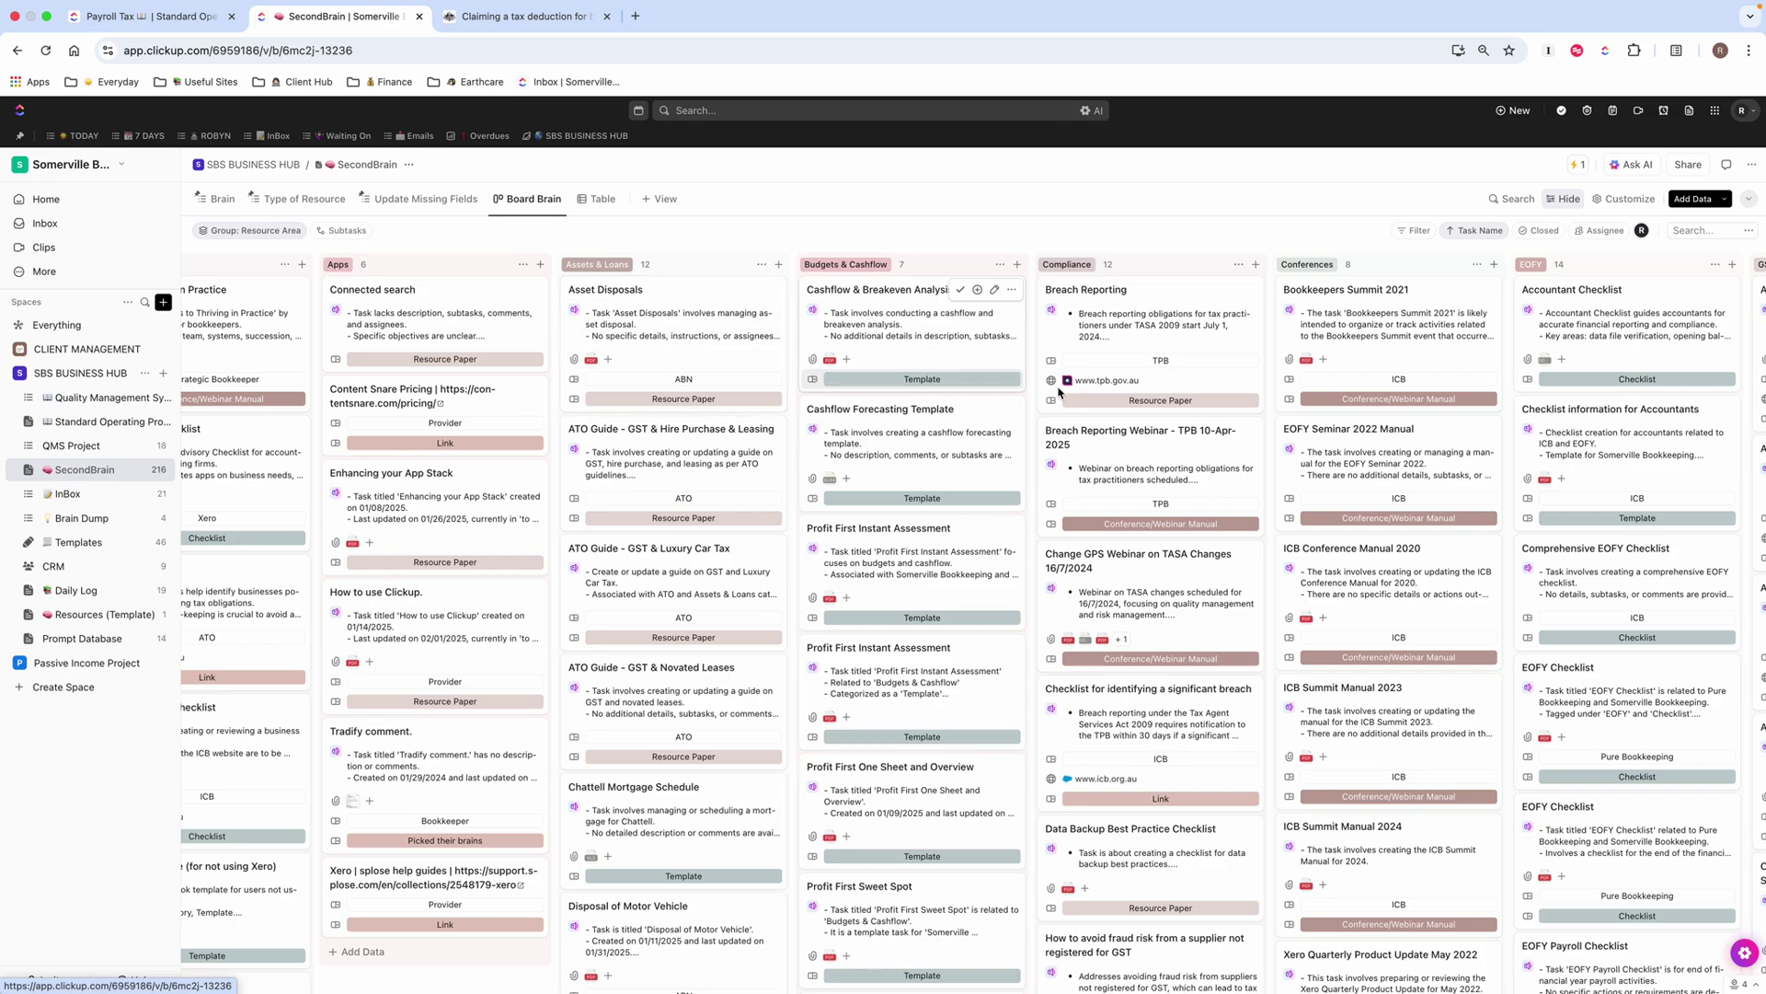
scroll(1268, 407, "right", 10)
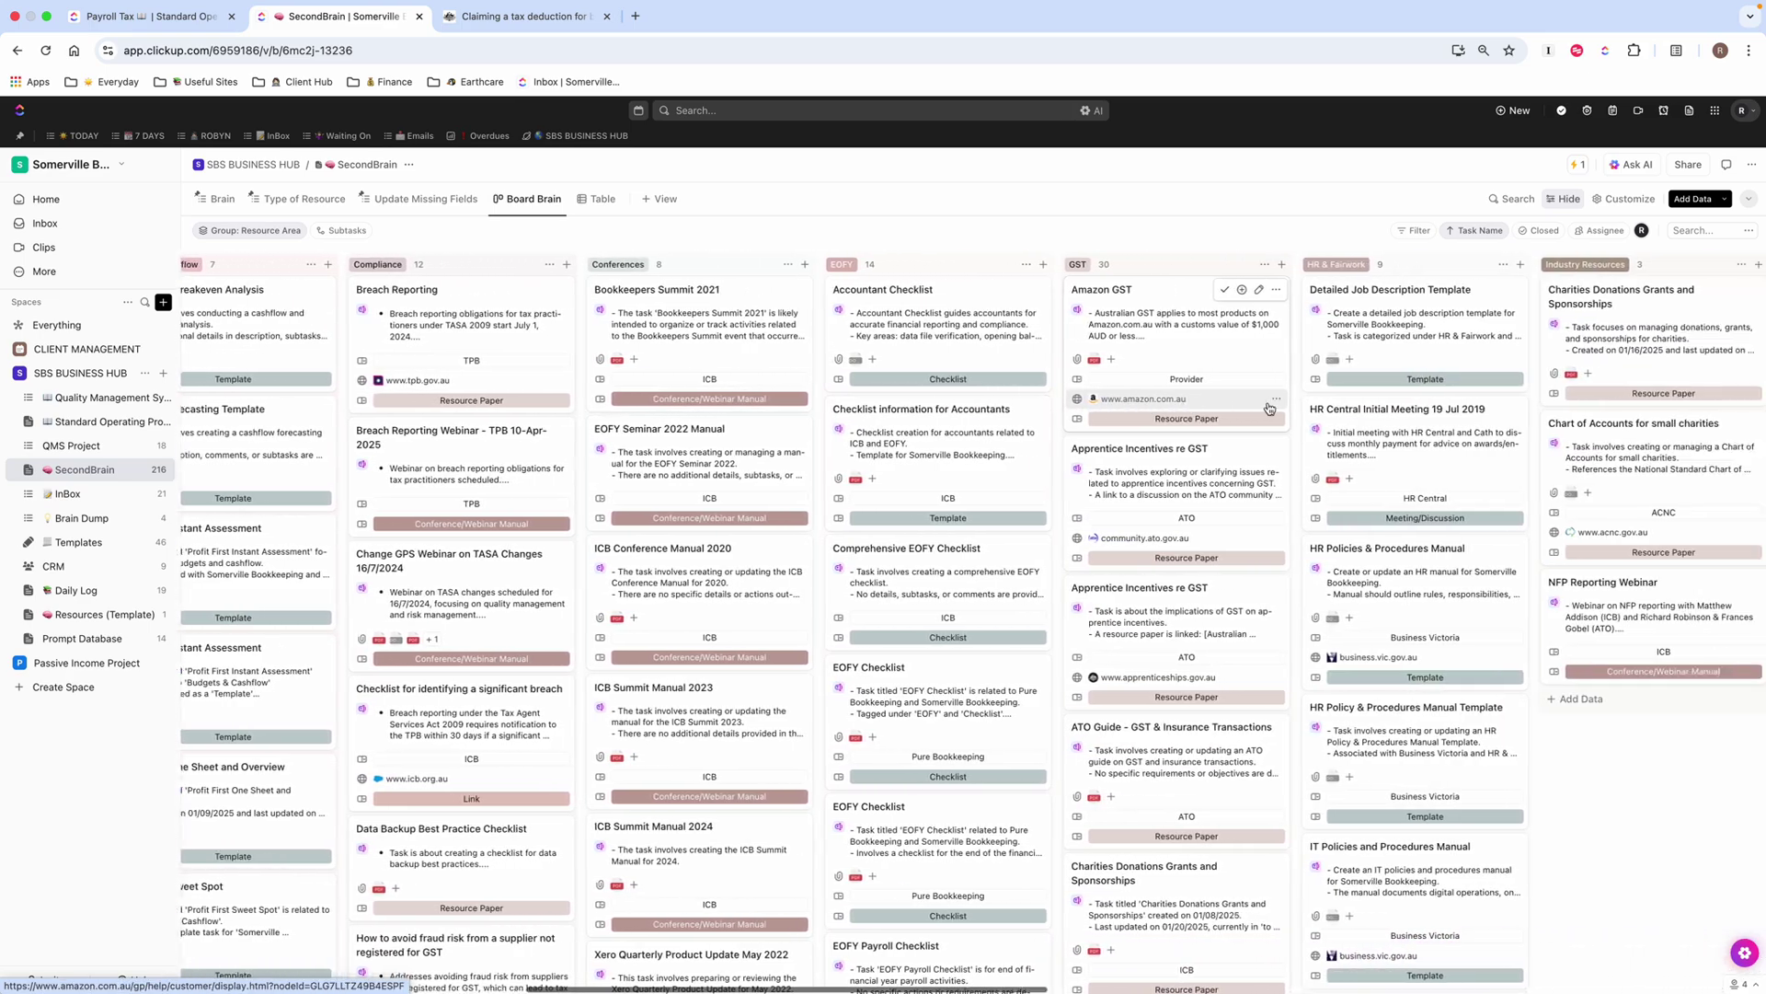
scroll(1101, 782, "down", 1)
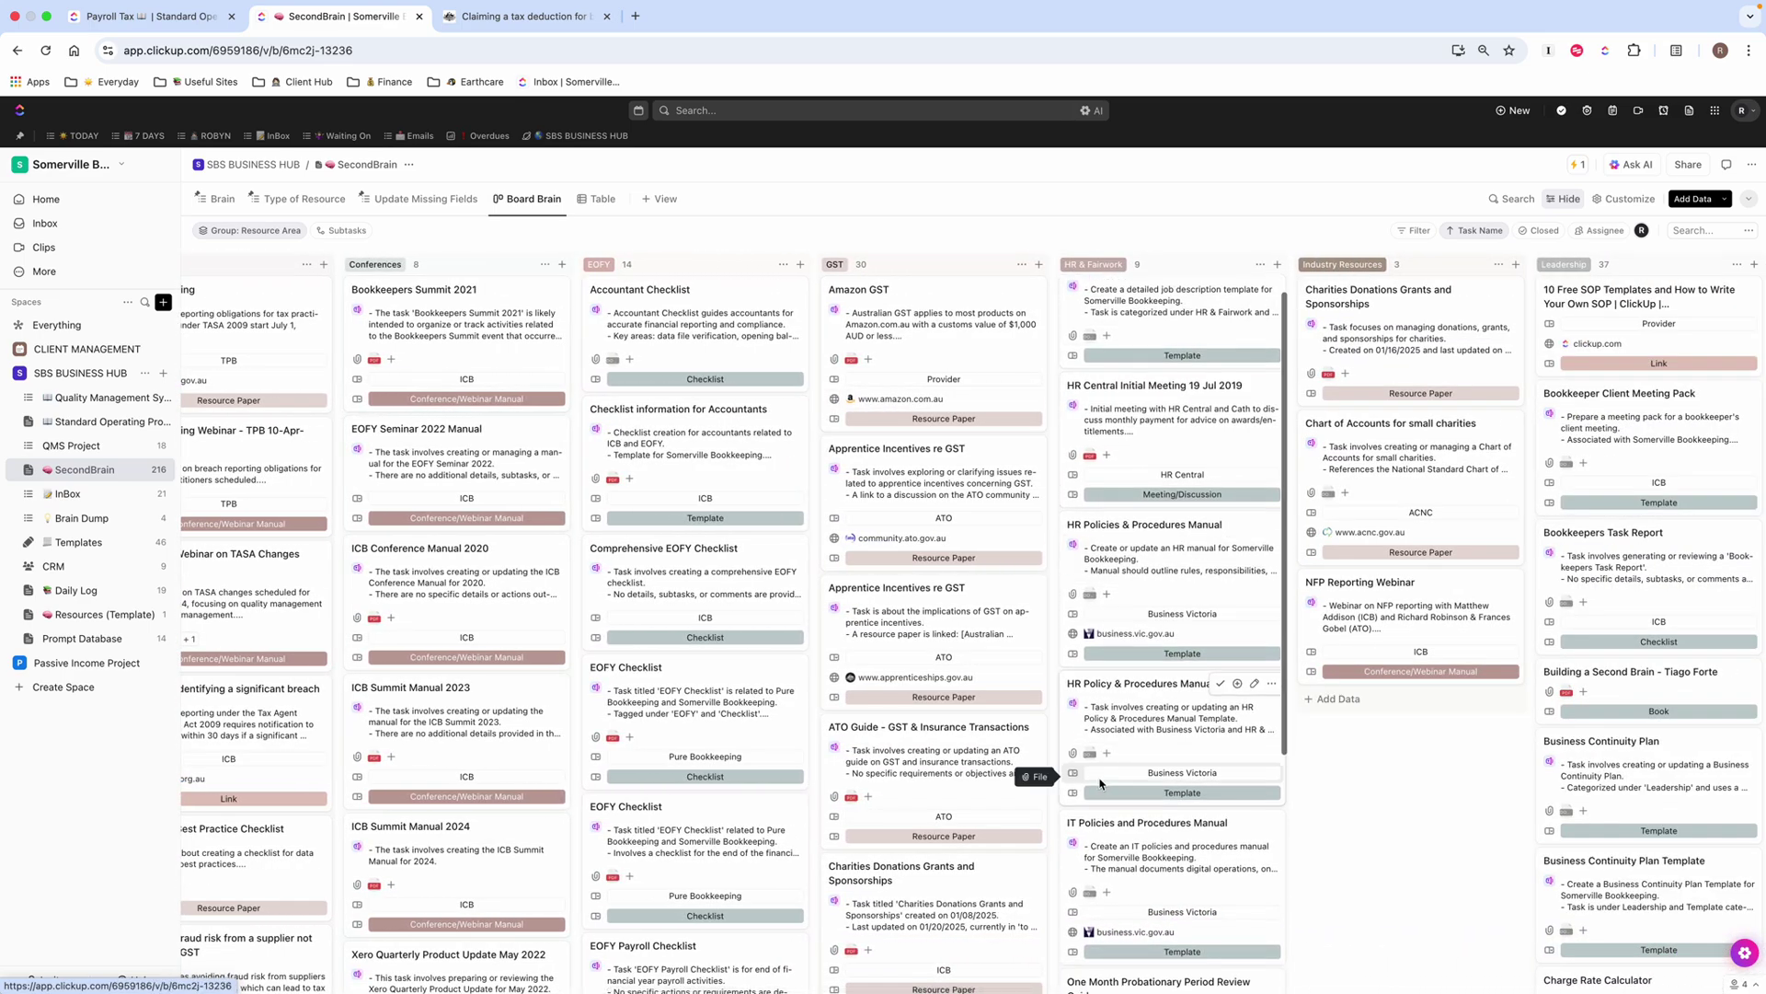
scroll(1101, 782, "down", 4)
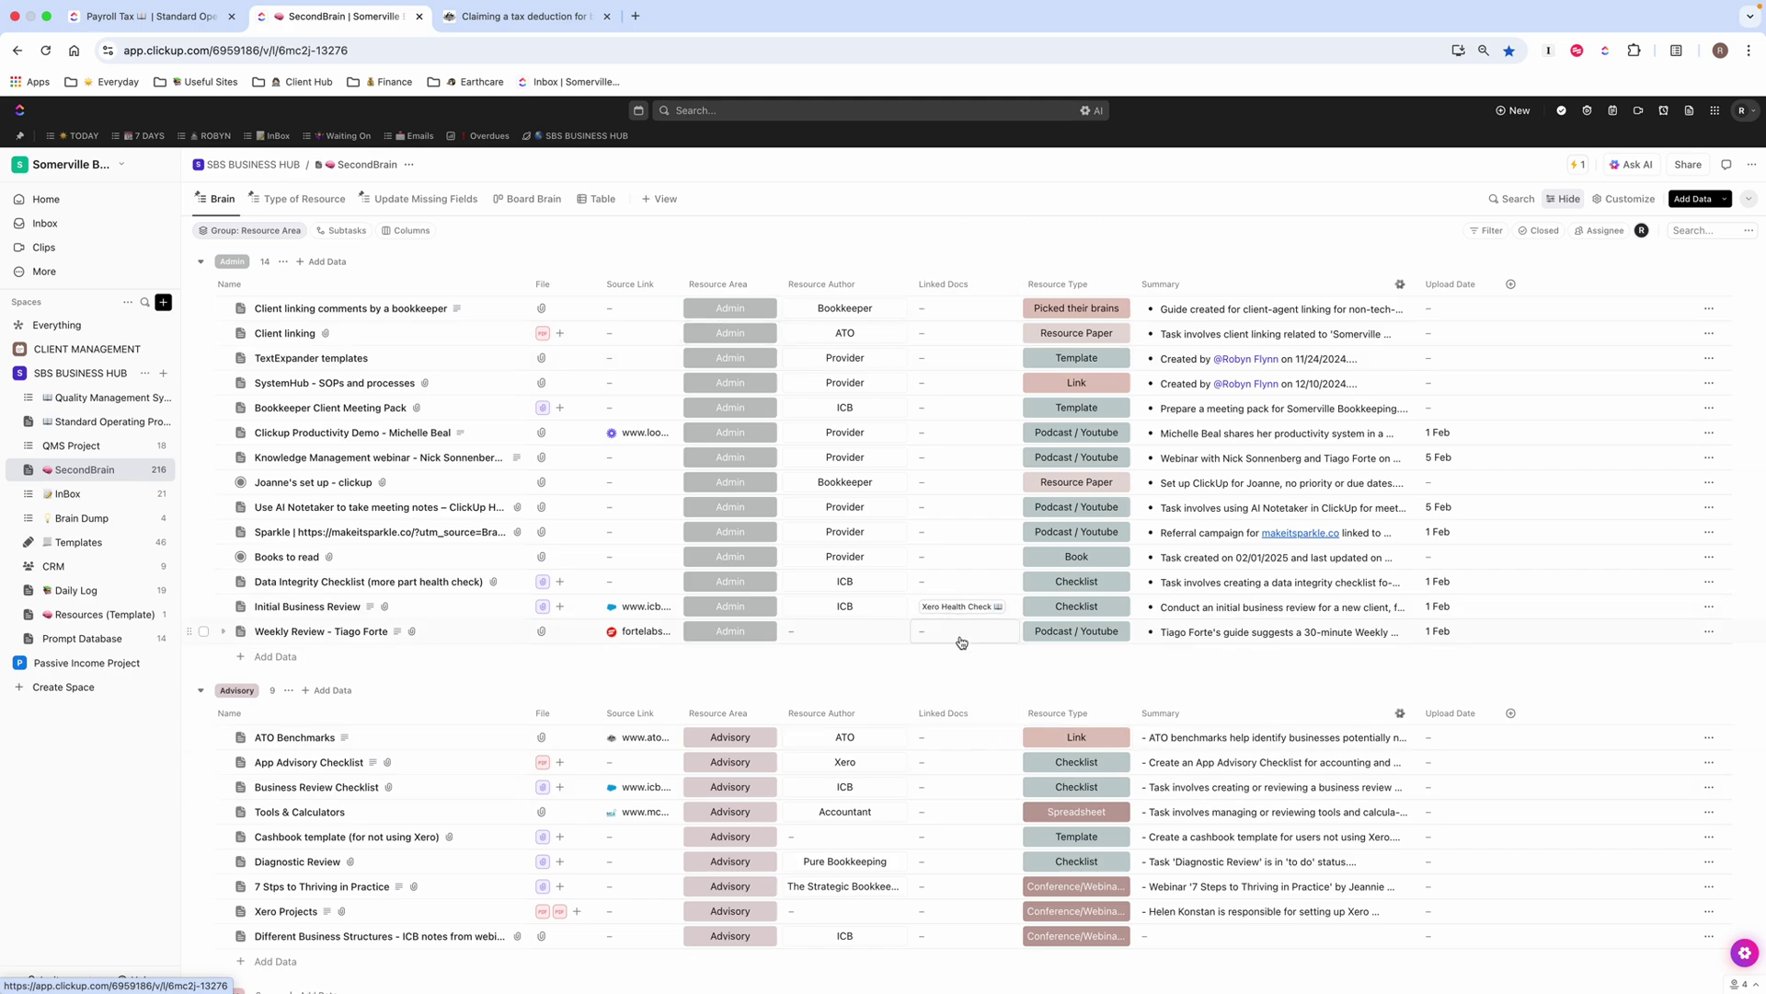
scroll(978, 693, "down", 15)
scroll(980, 696, "down", 6)
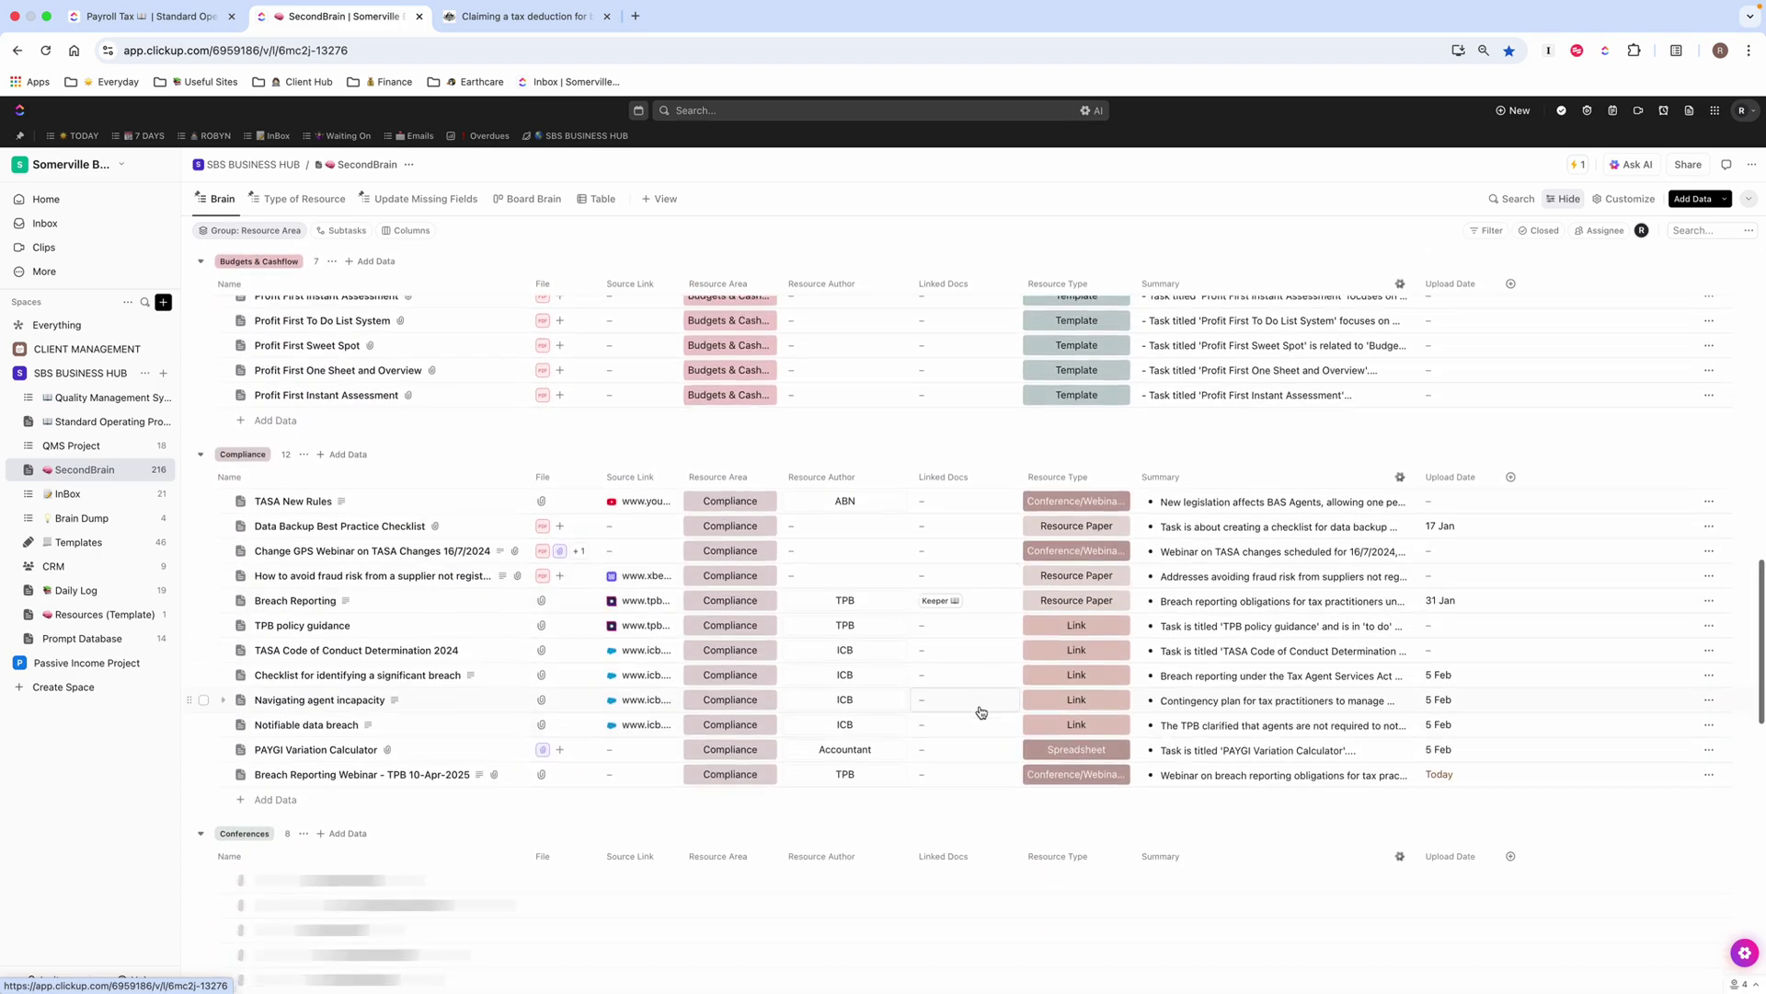
scroll(981, 711, "down", 4)
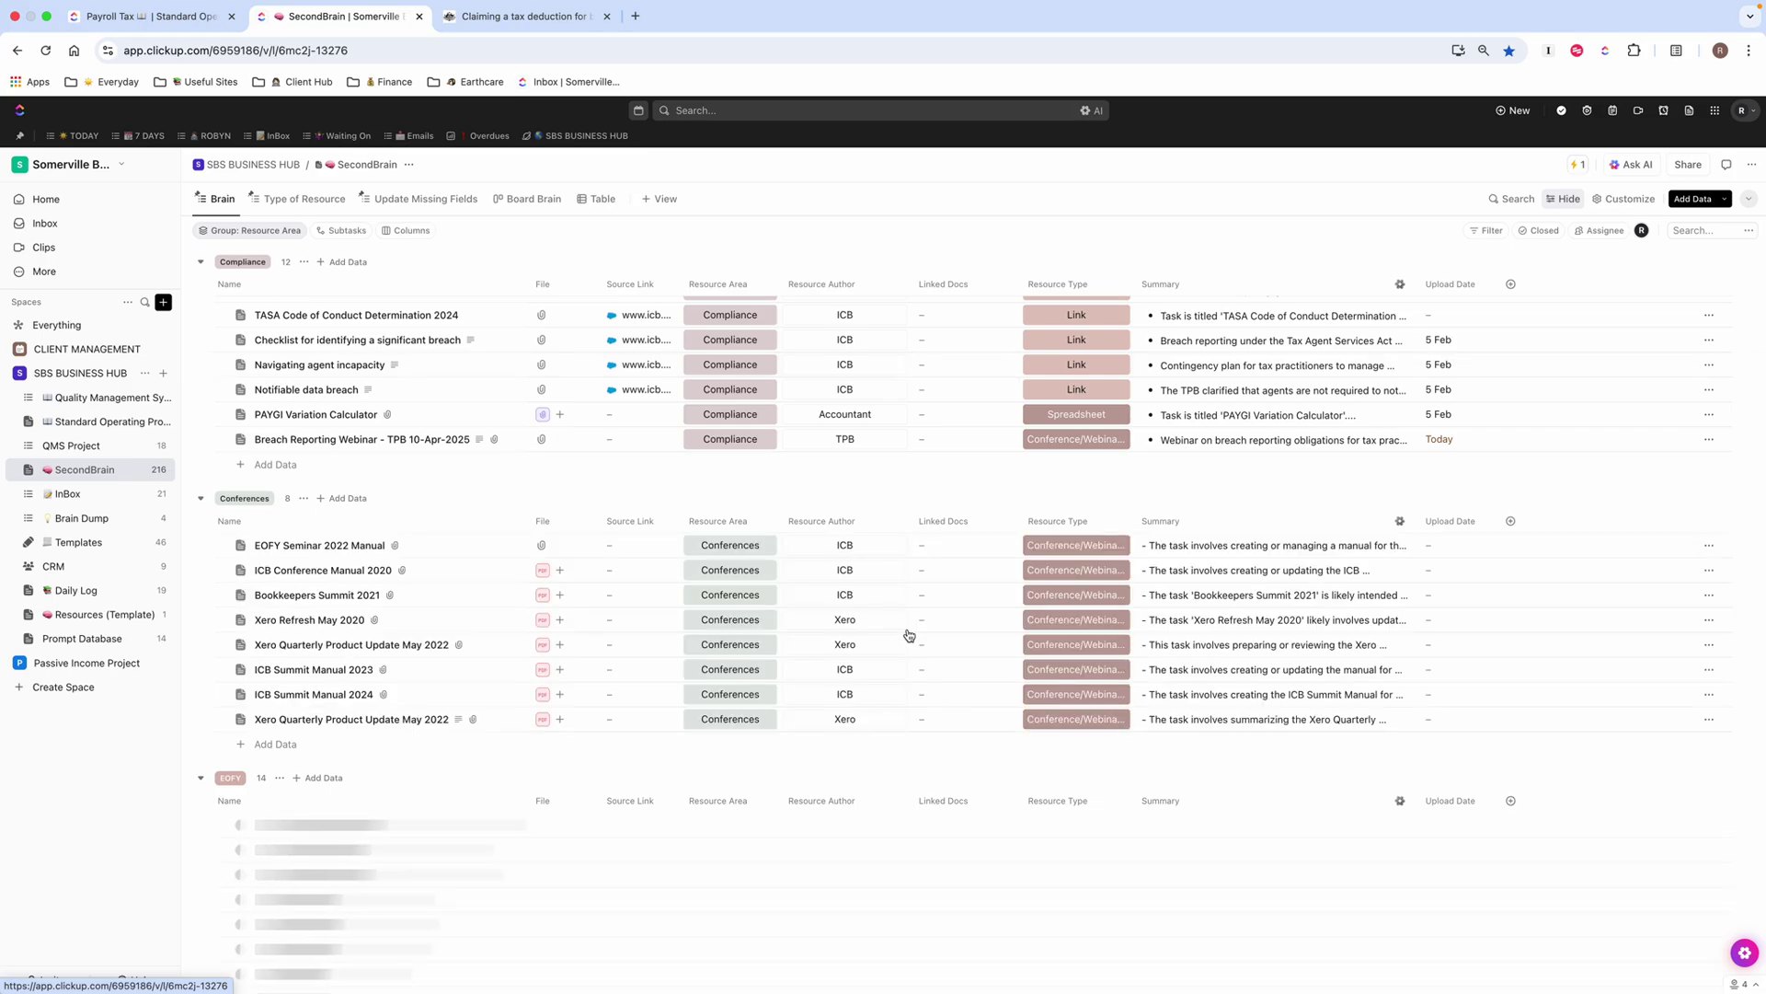
scroll(957, 736, "down", 4)
scroll(957, 736, "down", 8)
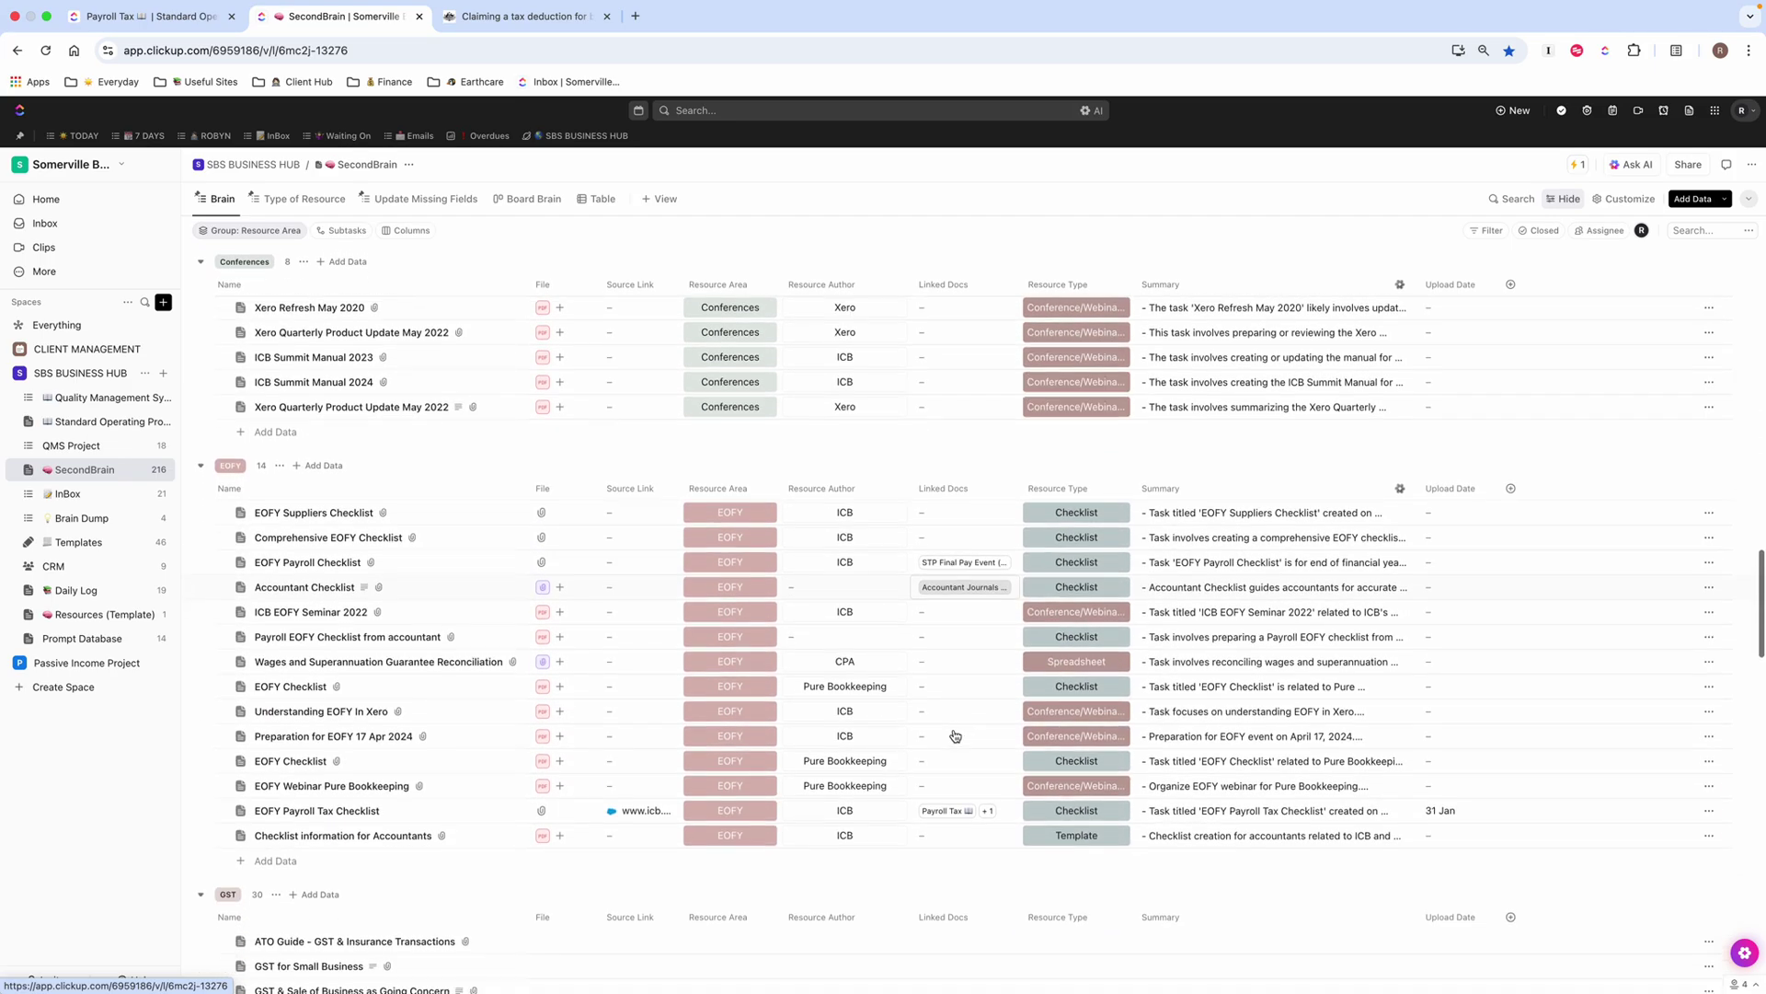
scroll(966, 791, "down", 6)
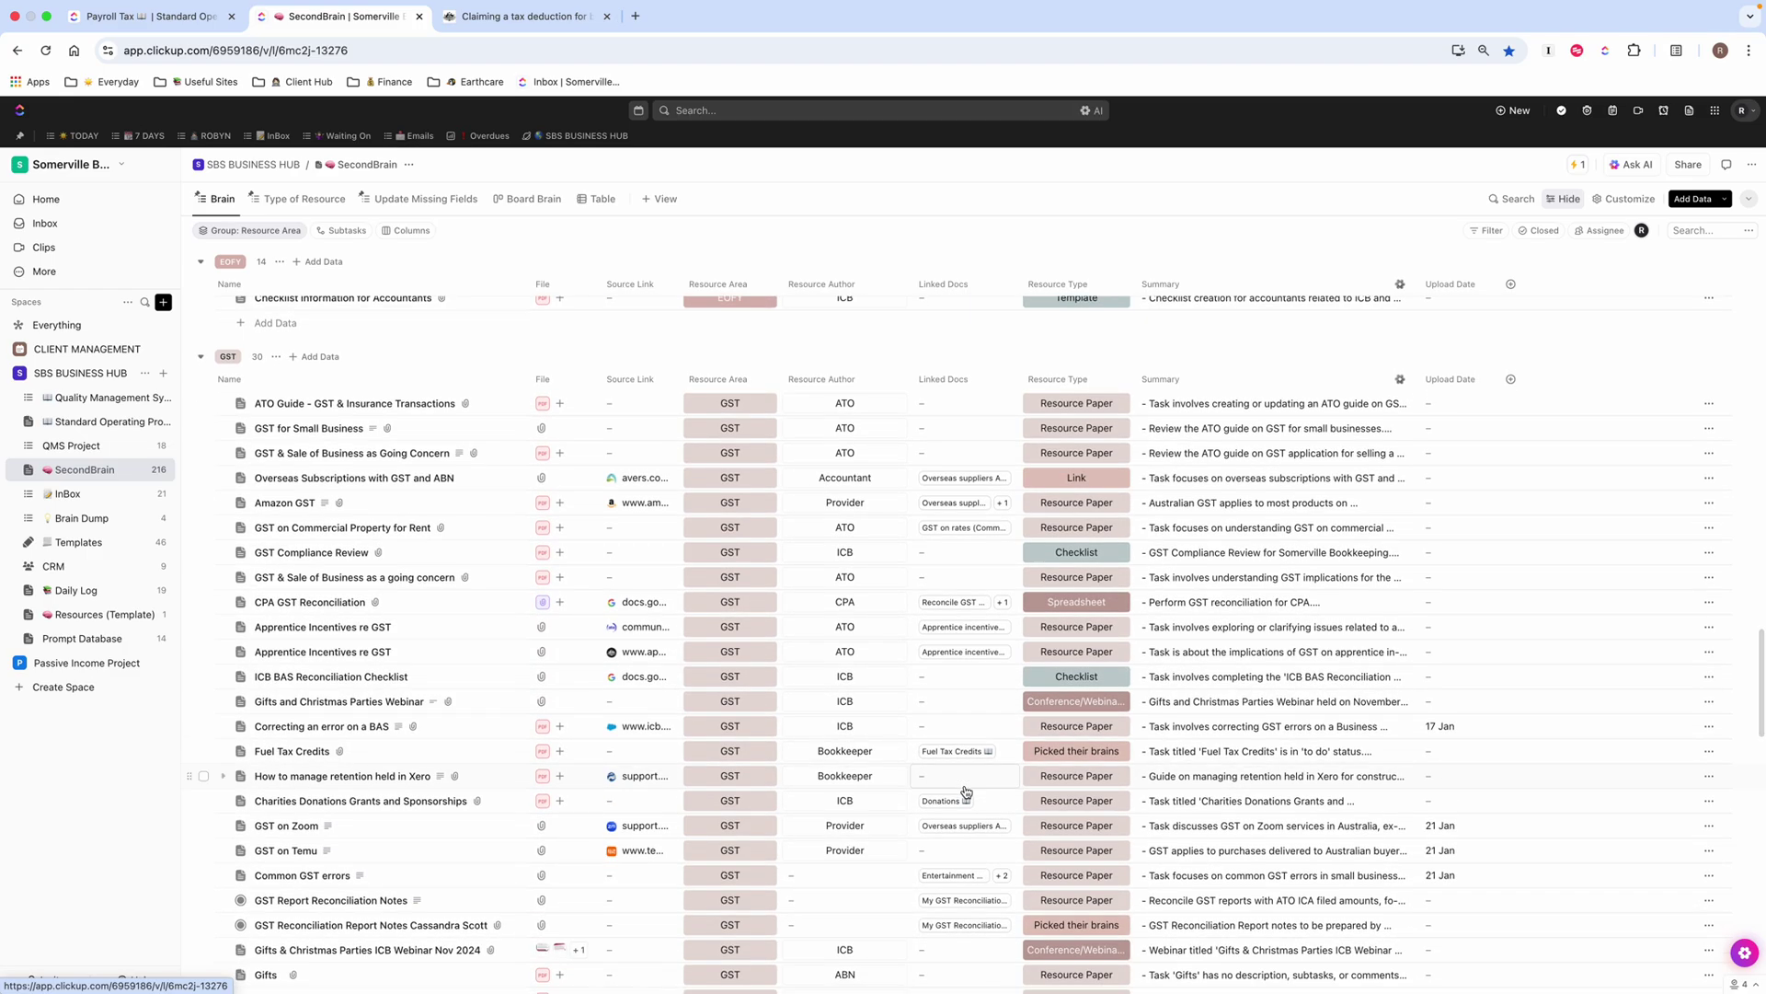
scroll(965, 793, "down", 2)
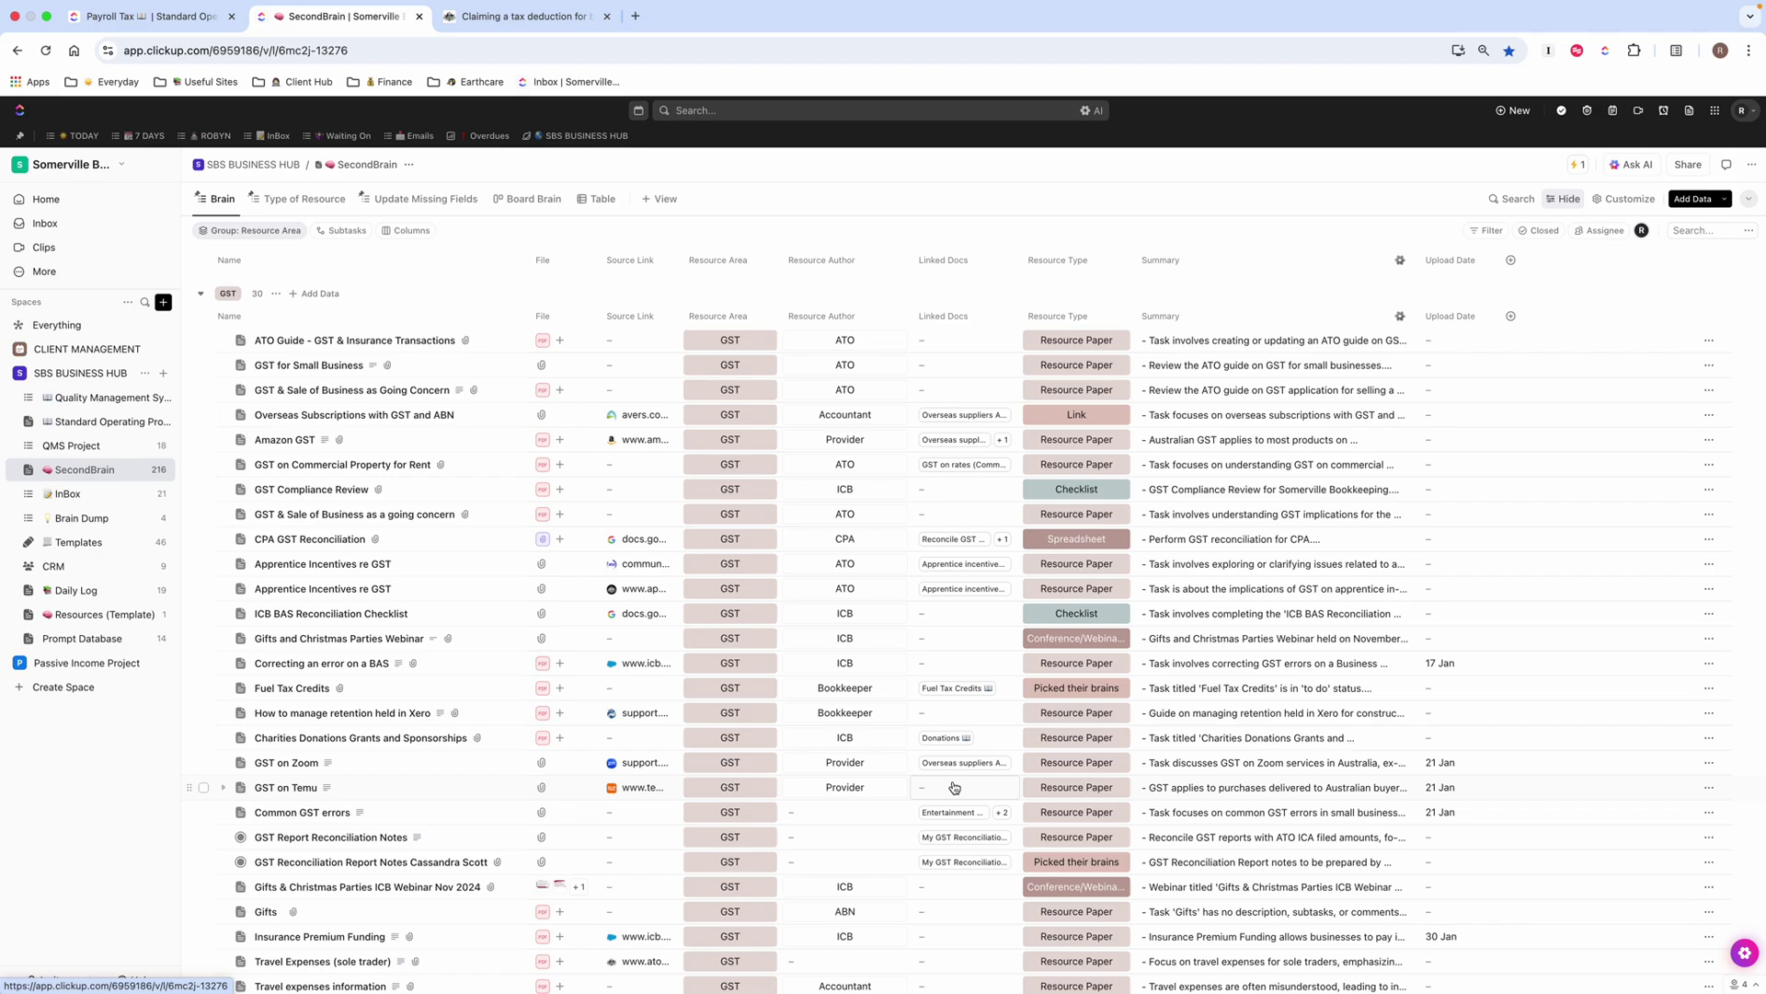
scroll(942, 835, "down", 6)
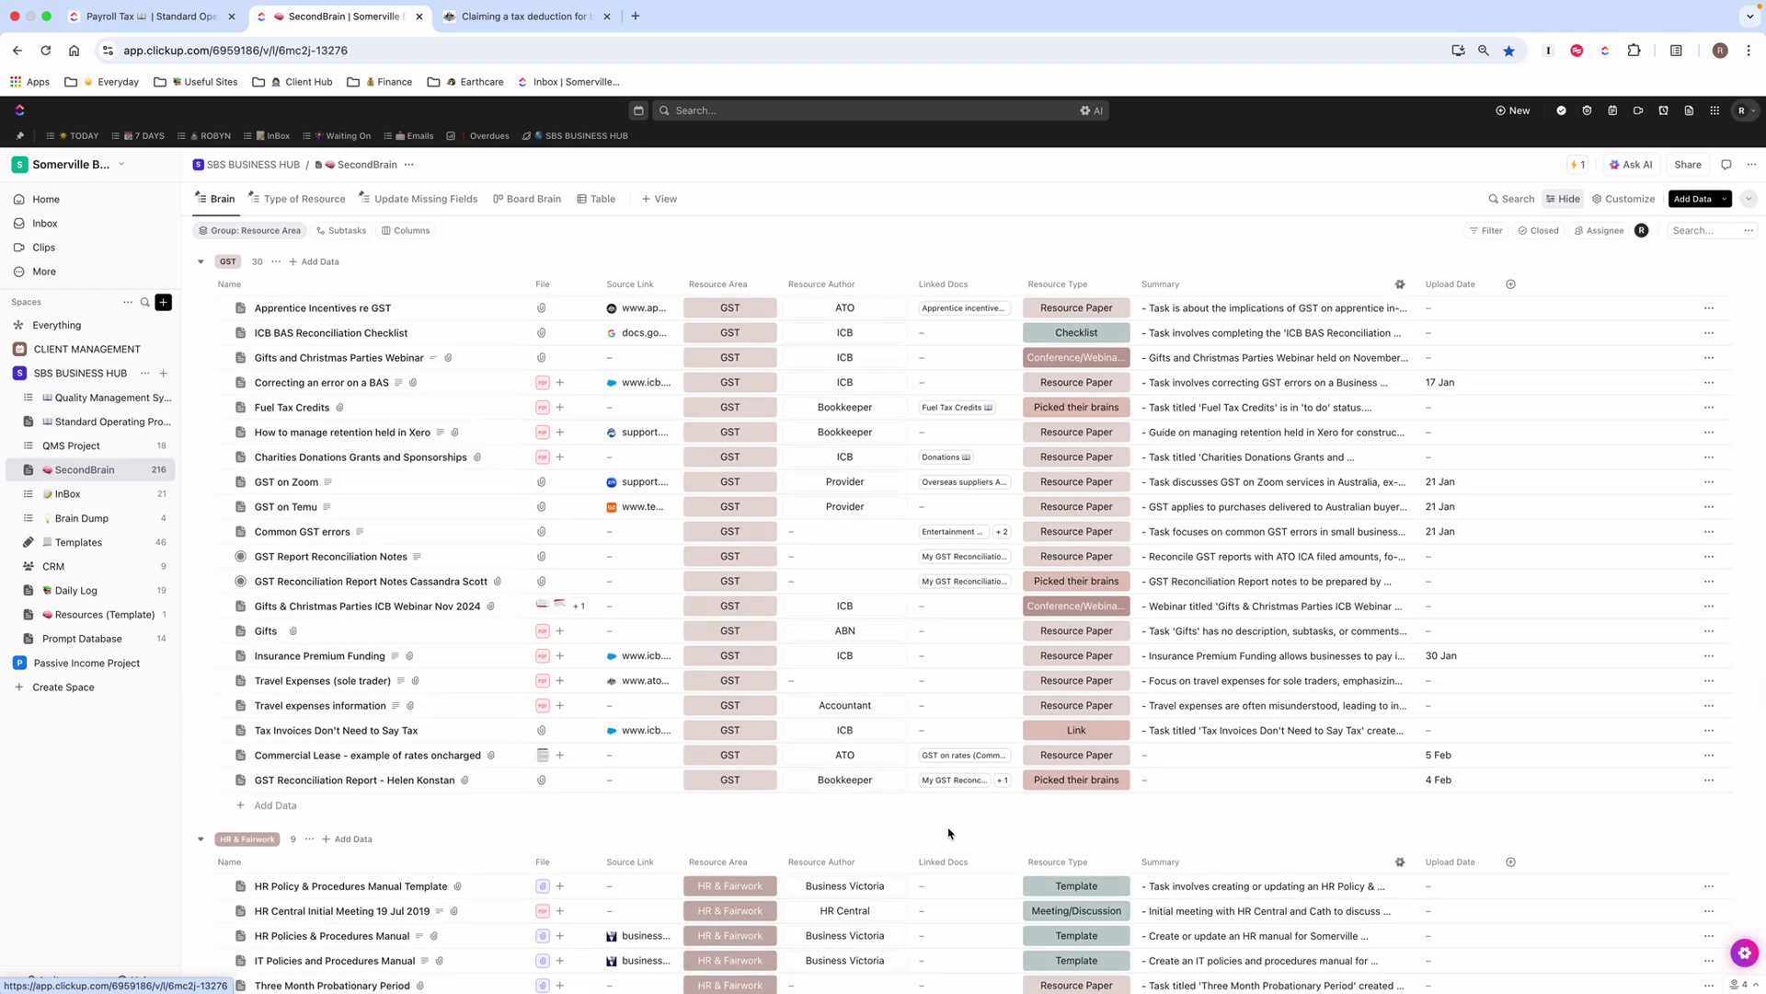
scroll(948, 832, "down", 2)
scroll(948, 839, "down", 9)
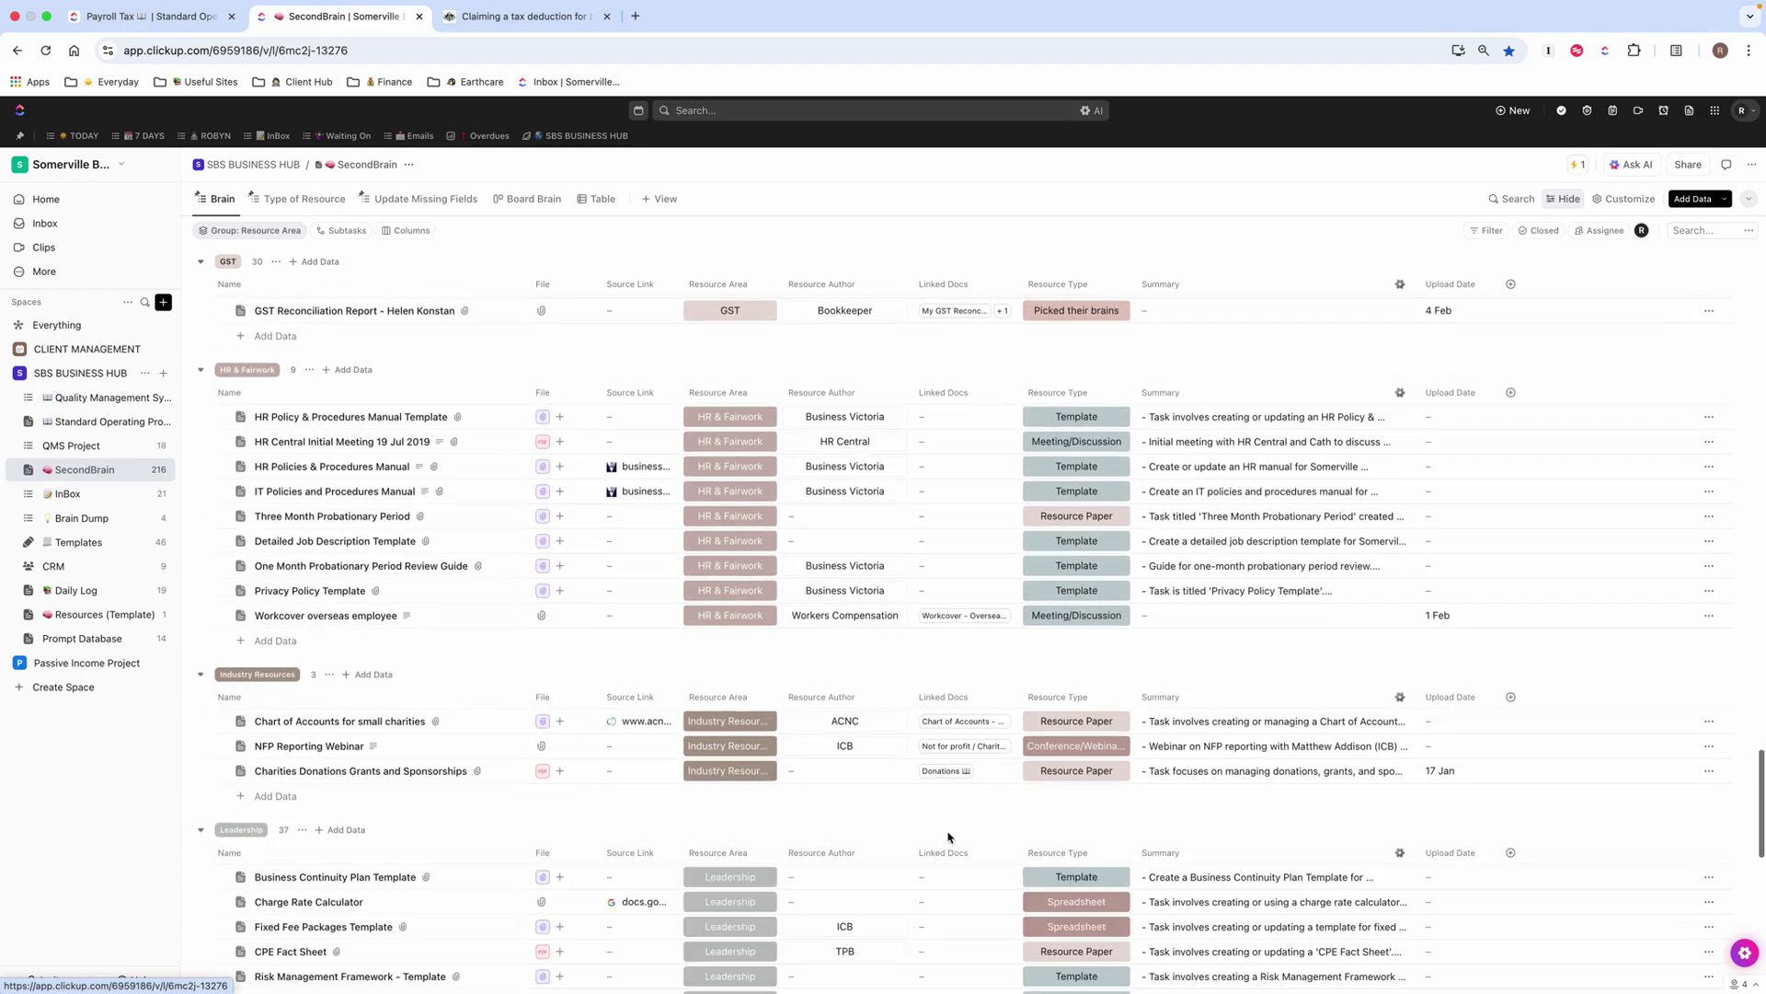
scroll(948, 837, "down", 20)
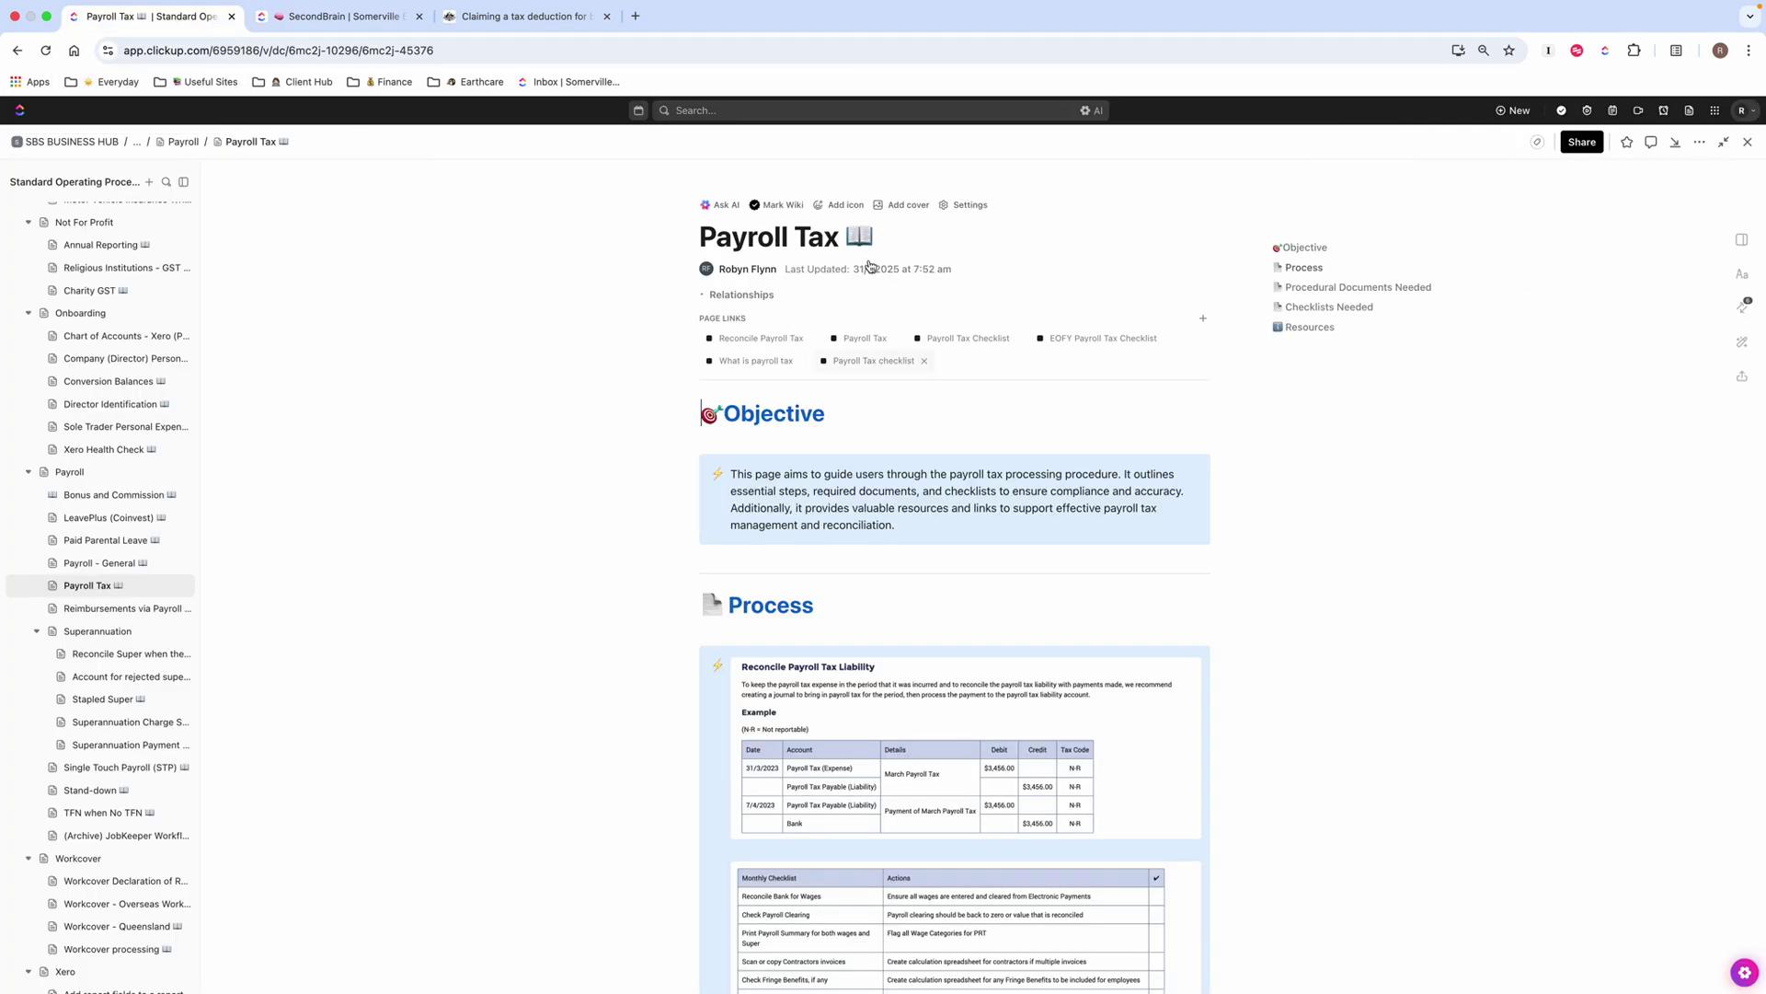
Scroll through the Payroll Tax SOP doc to its six page links and ICB resources table.
scroll(103, 371, "up", 10)
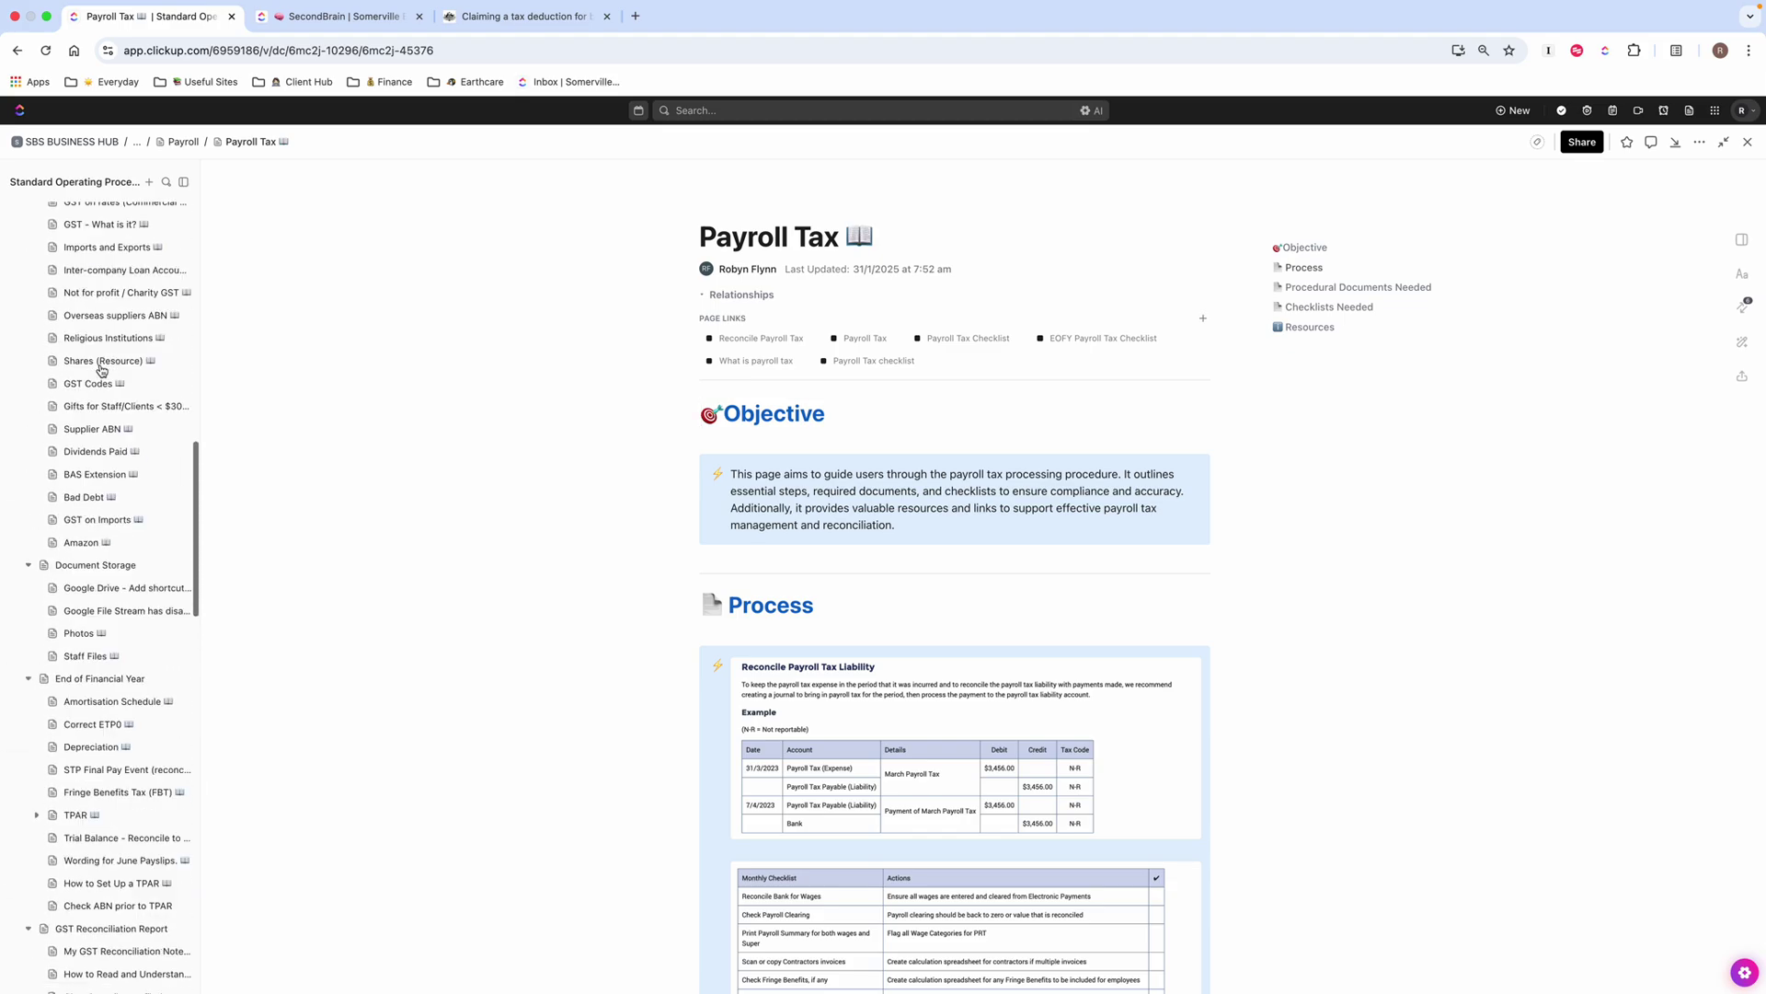
scroll(111, 377, "up", 5)
scroll(118, 391, "down", 8)
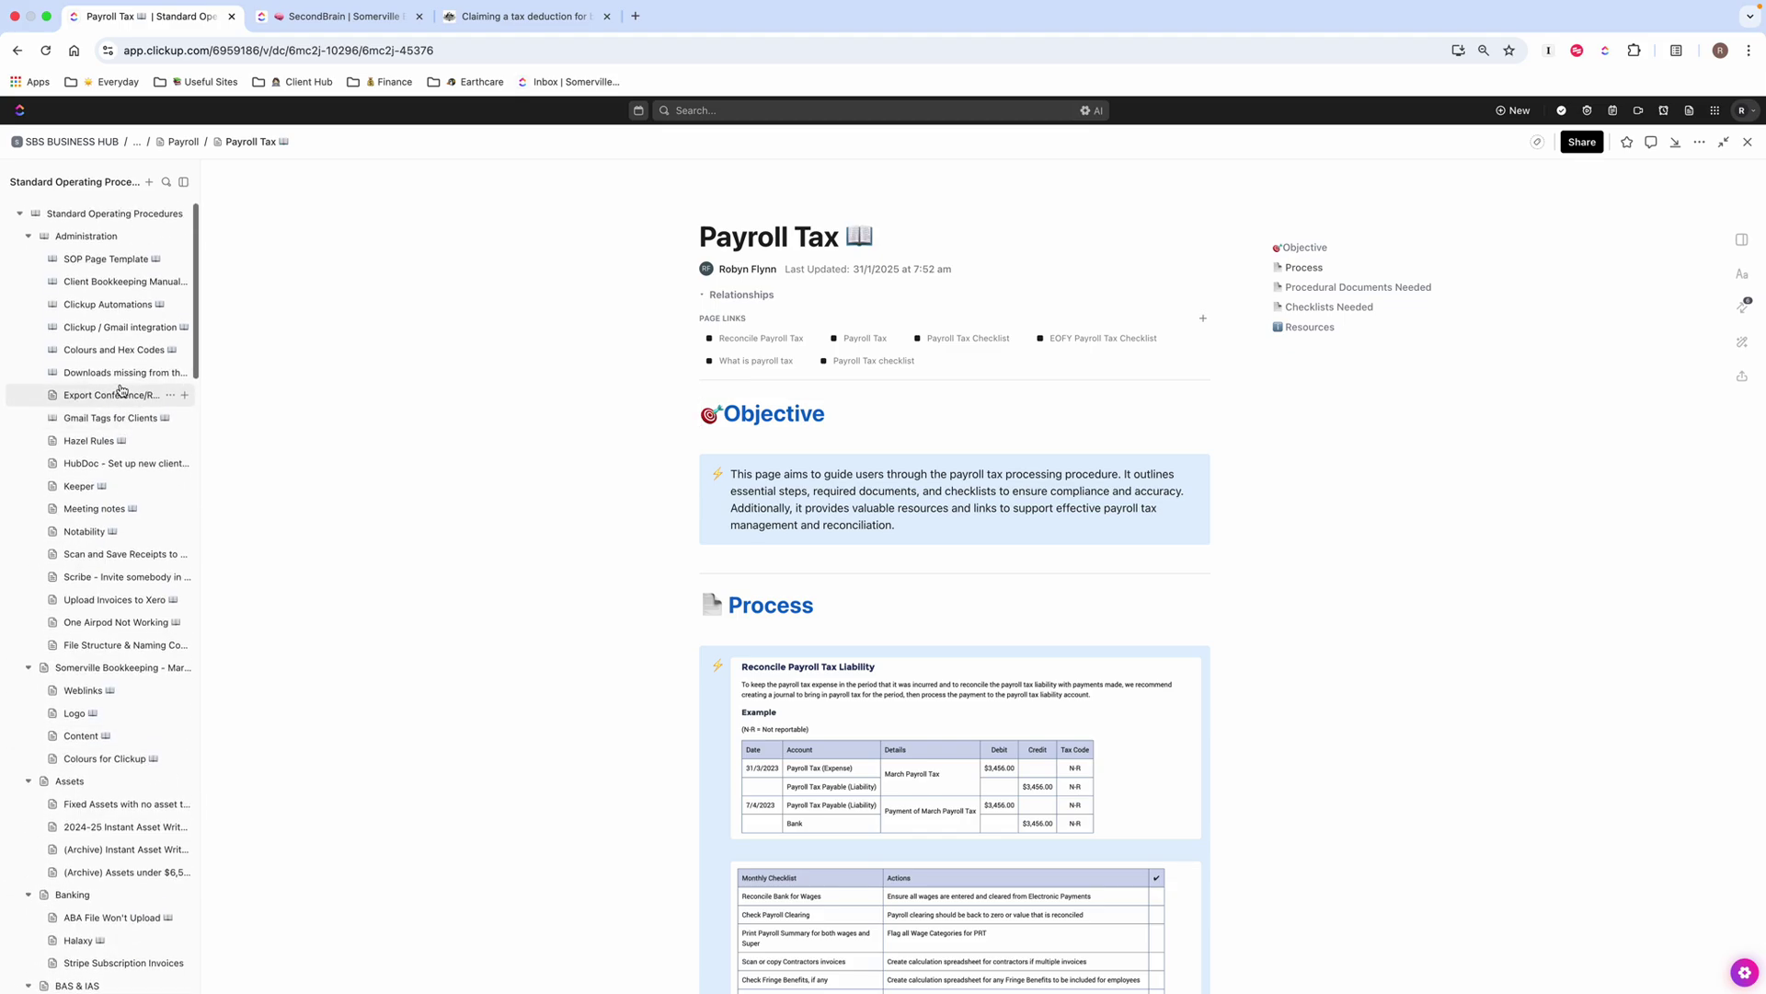
scroll(121, 389, "down", 15)
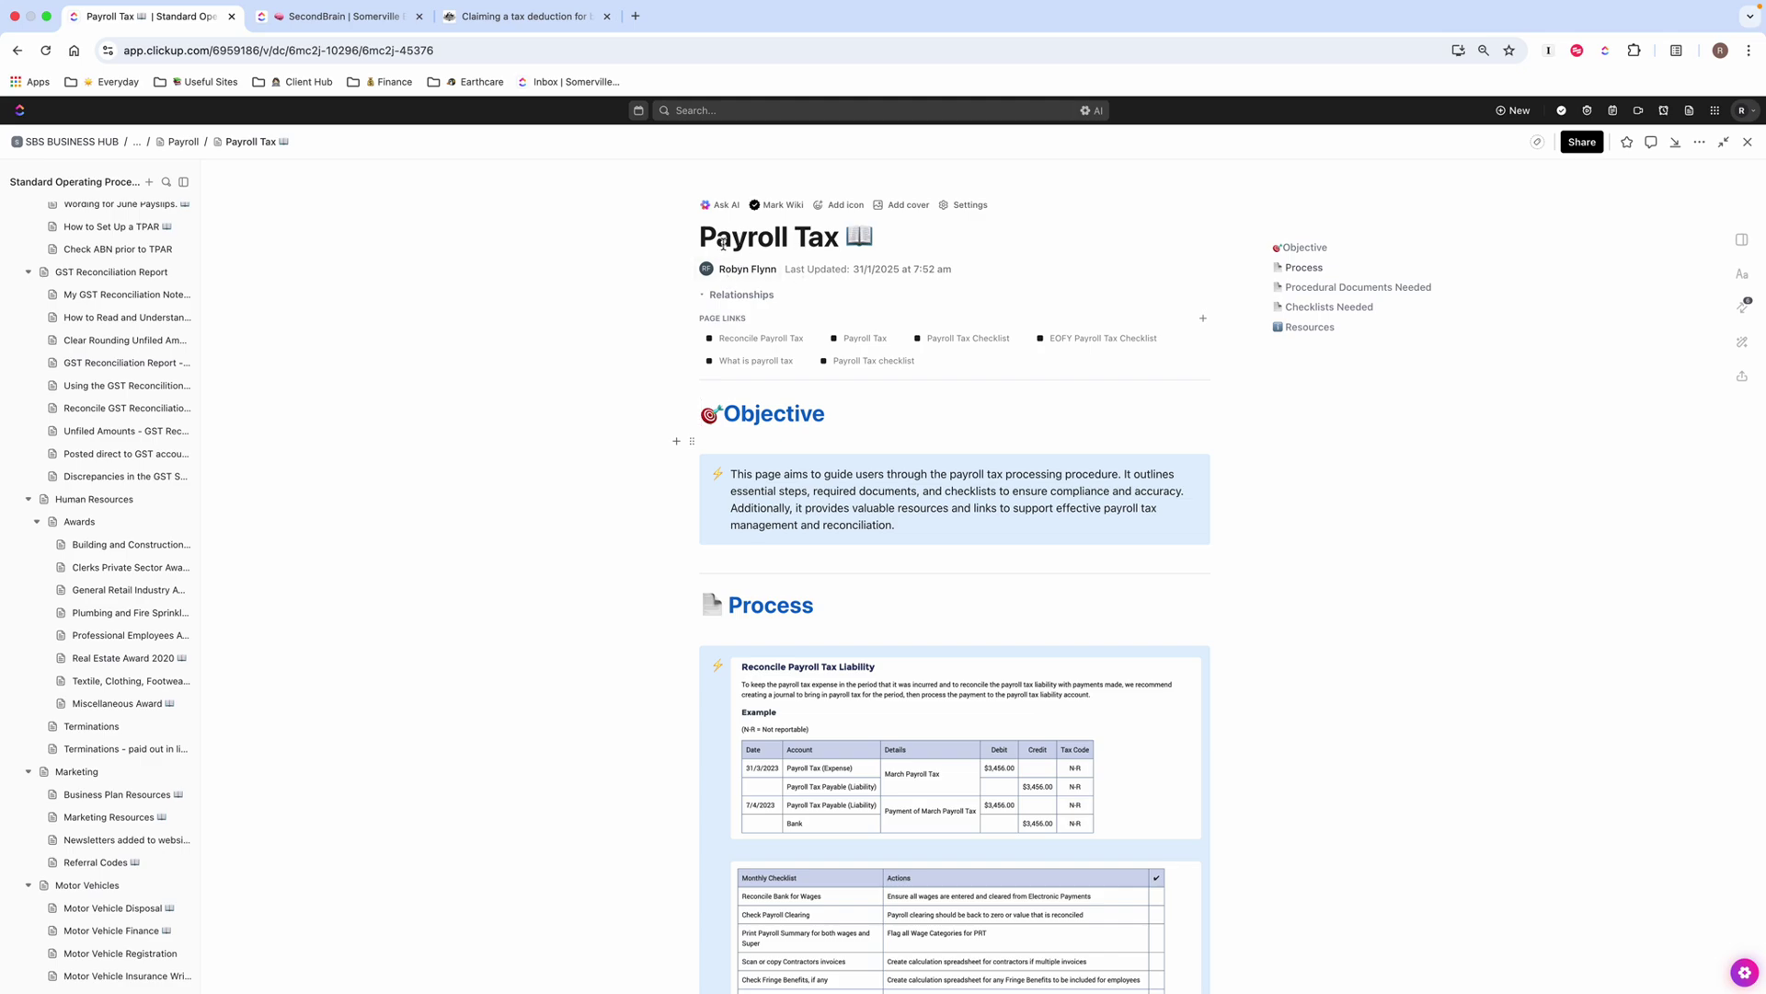
scroll(970, 607, "down", 1)
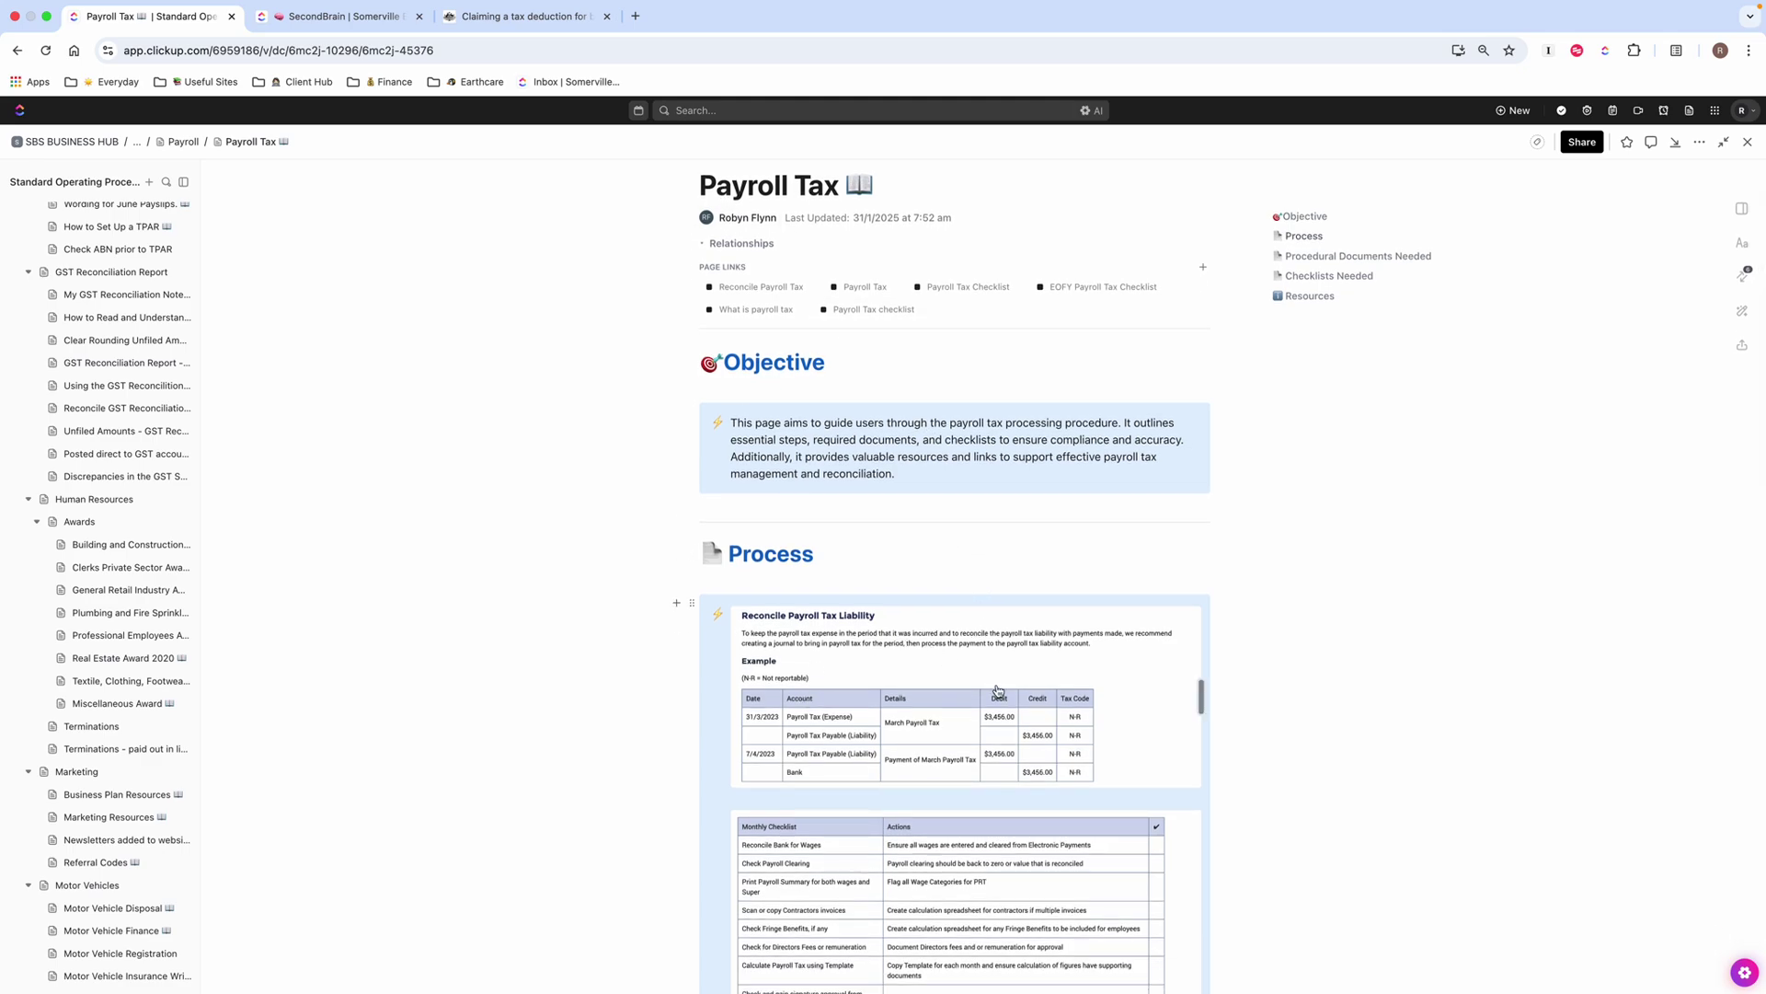
scroll(970, 562, "down", 1)
scroll(970, 562, "up", 2)
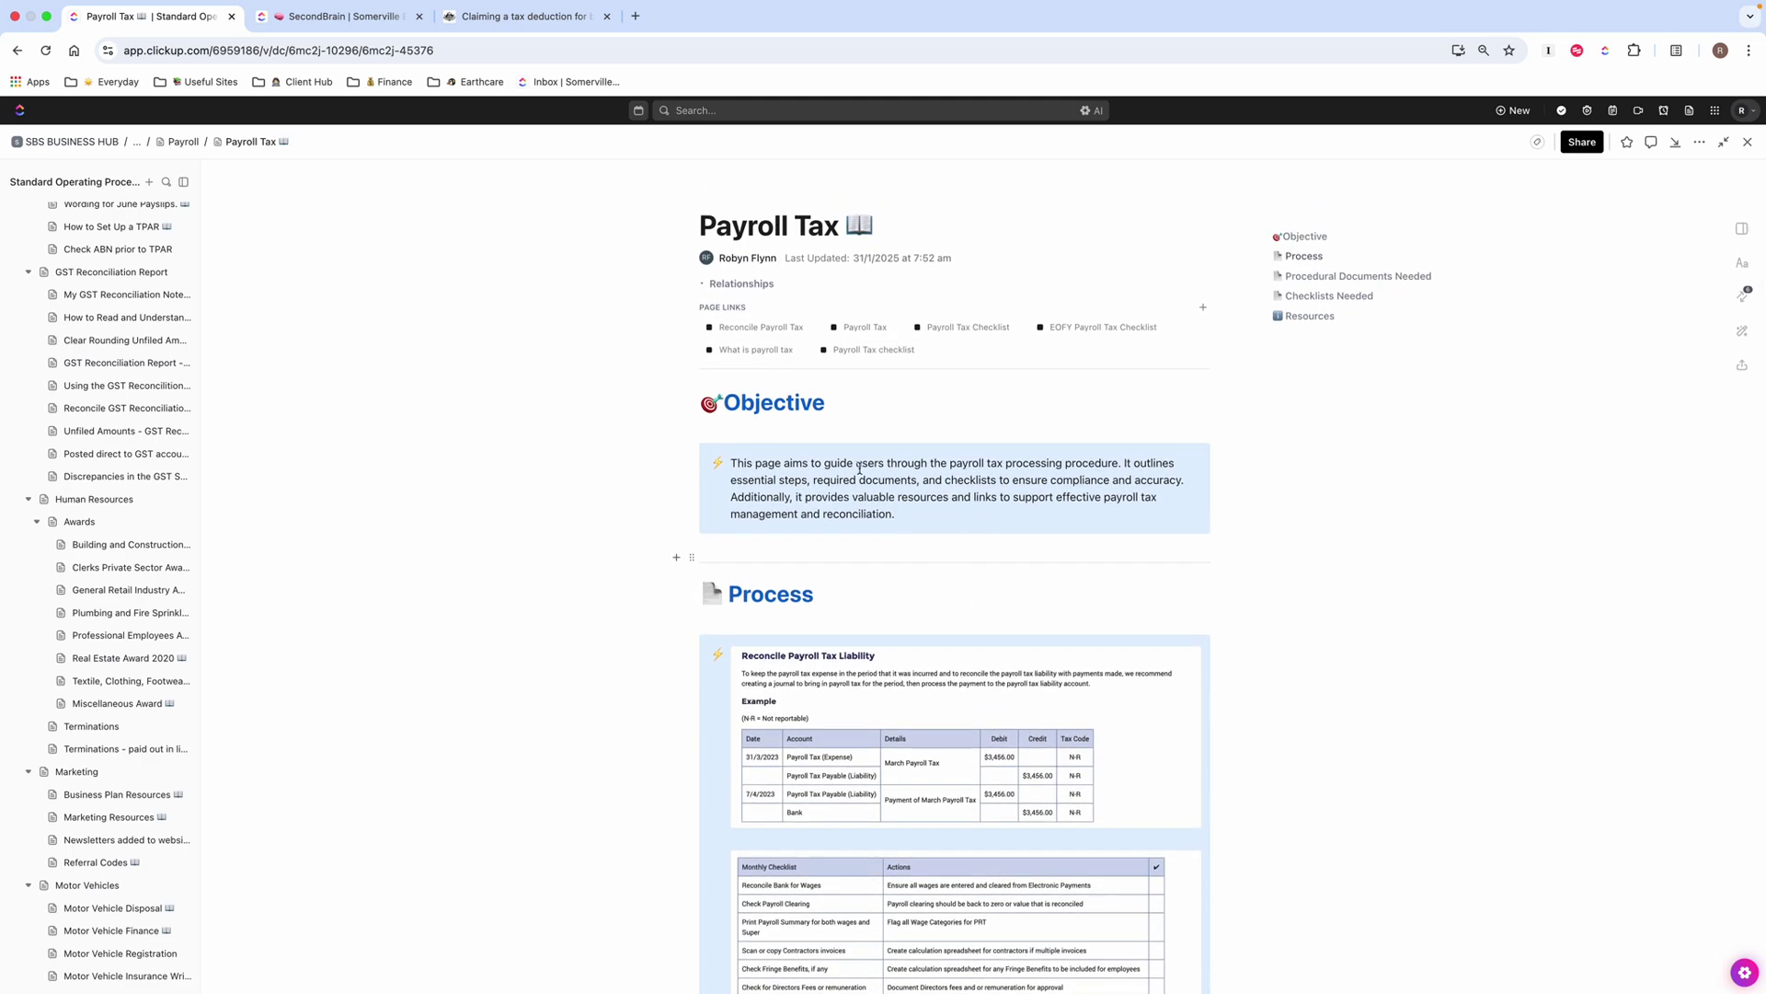
scroll(1052, 610, "down", 12)
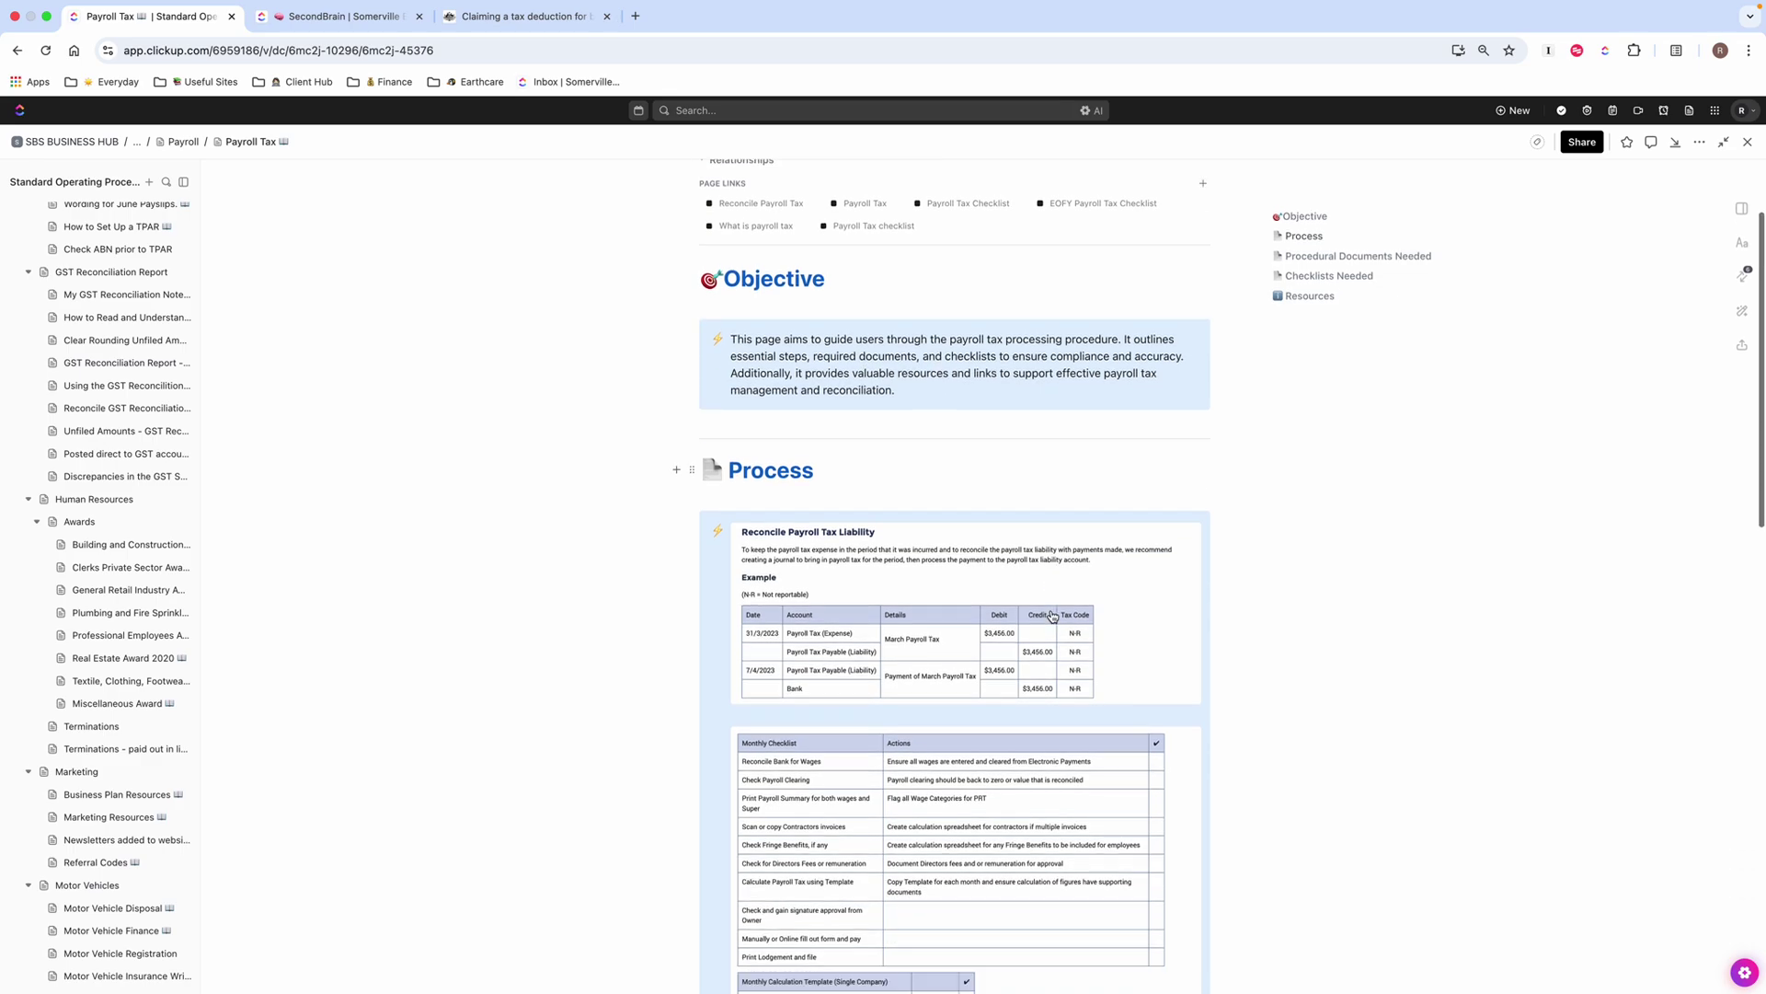
scroll(1050, 812, "down", 4)
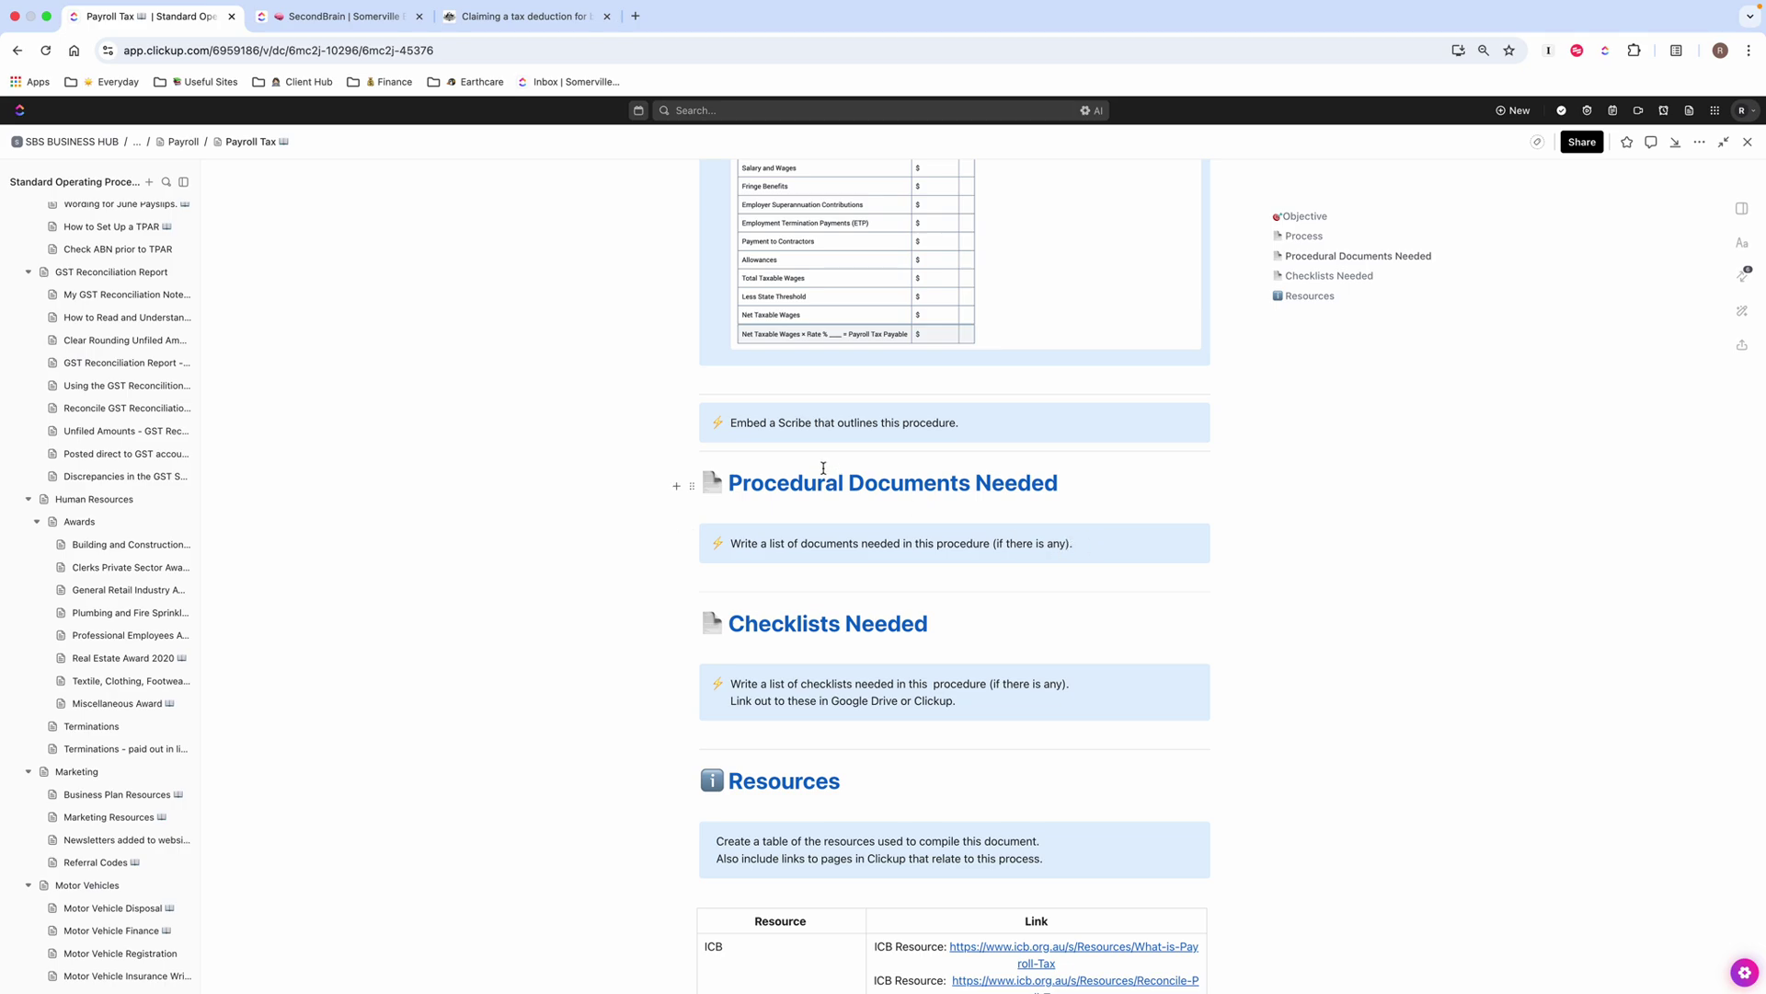
scroll(1010, 684, "down", 3)
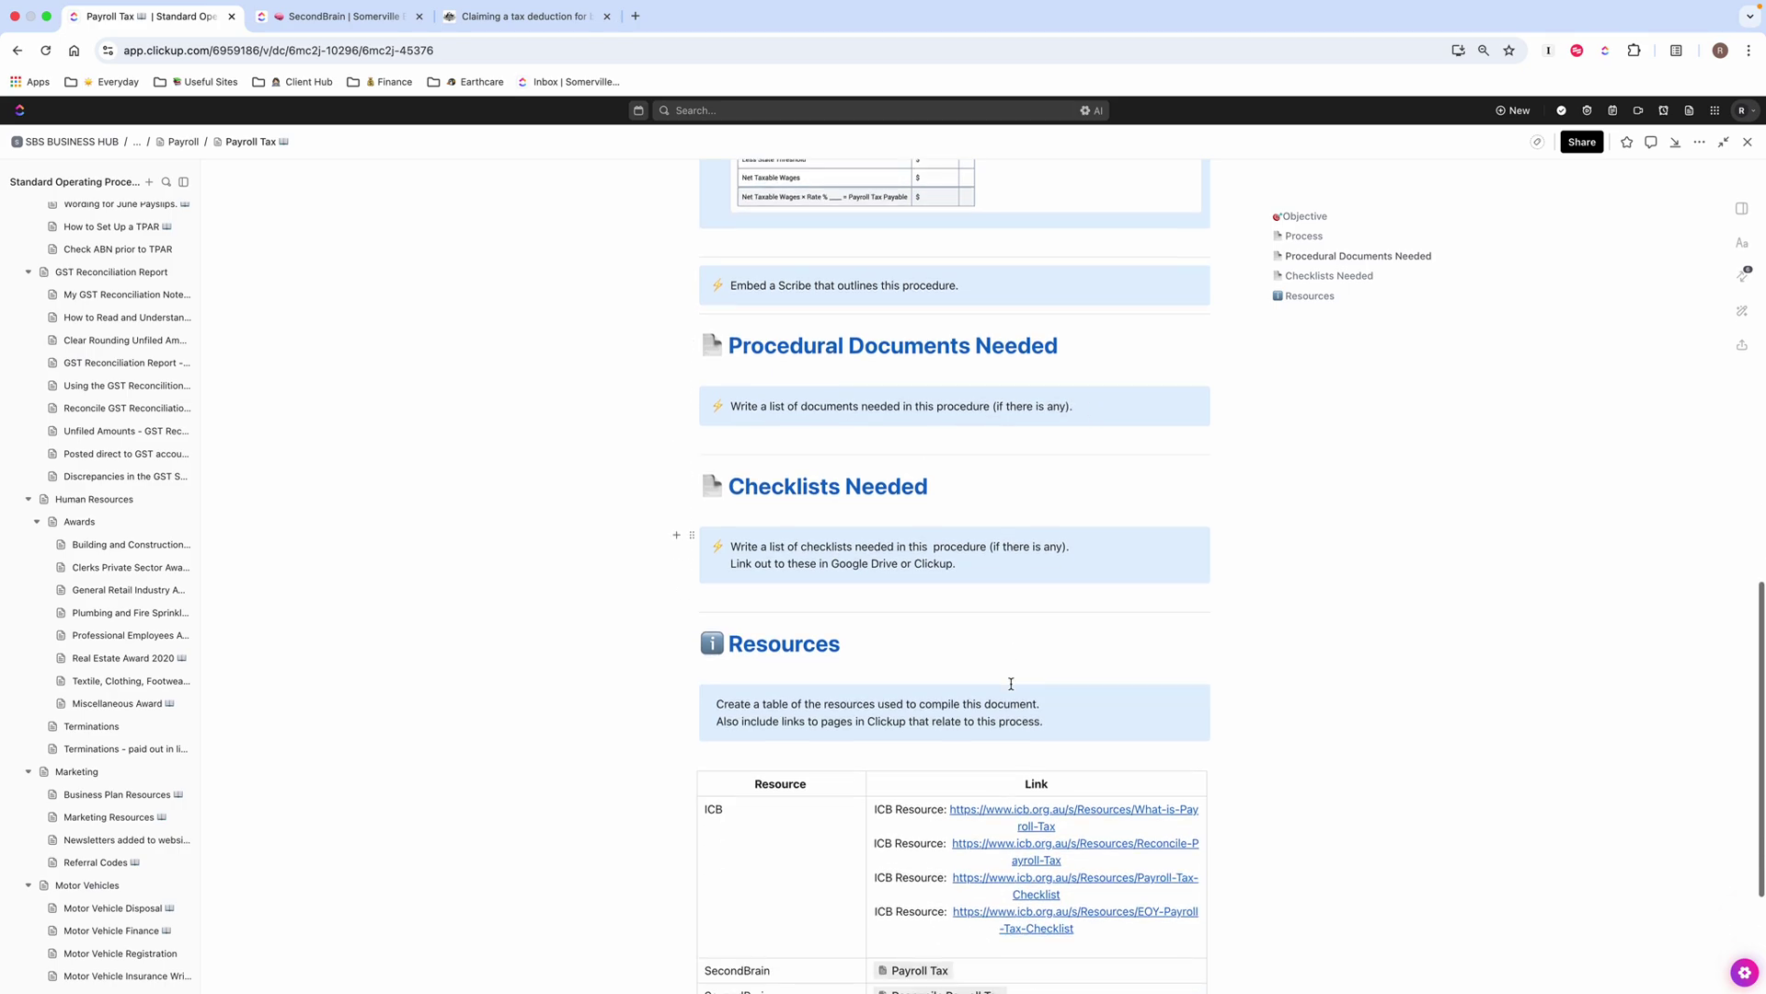
scroll(1049, 659, "down", 5)
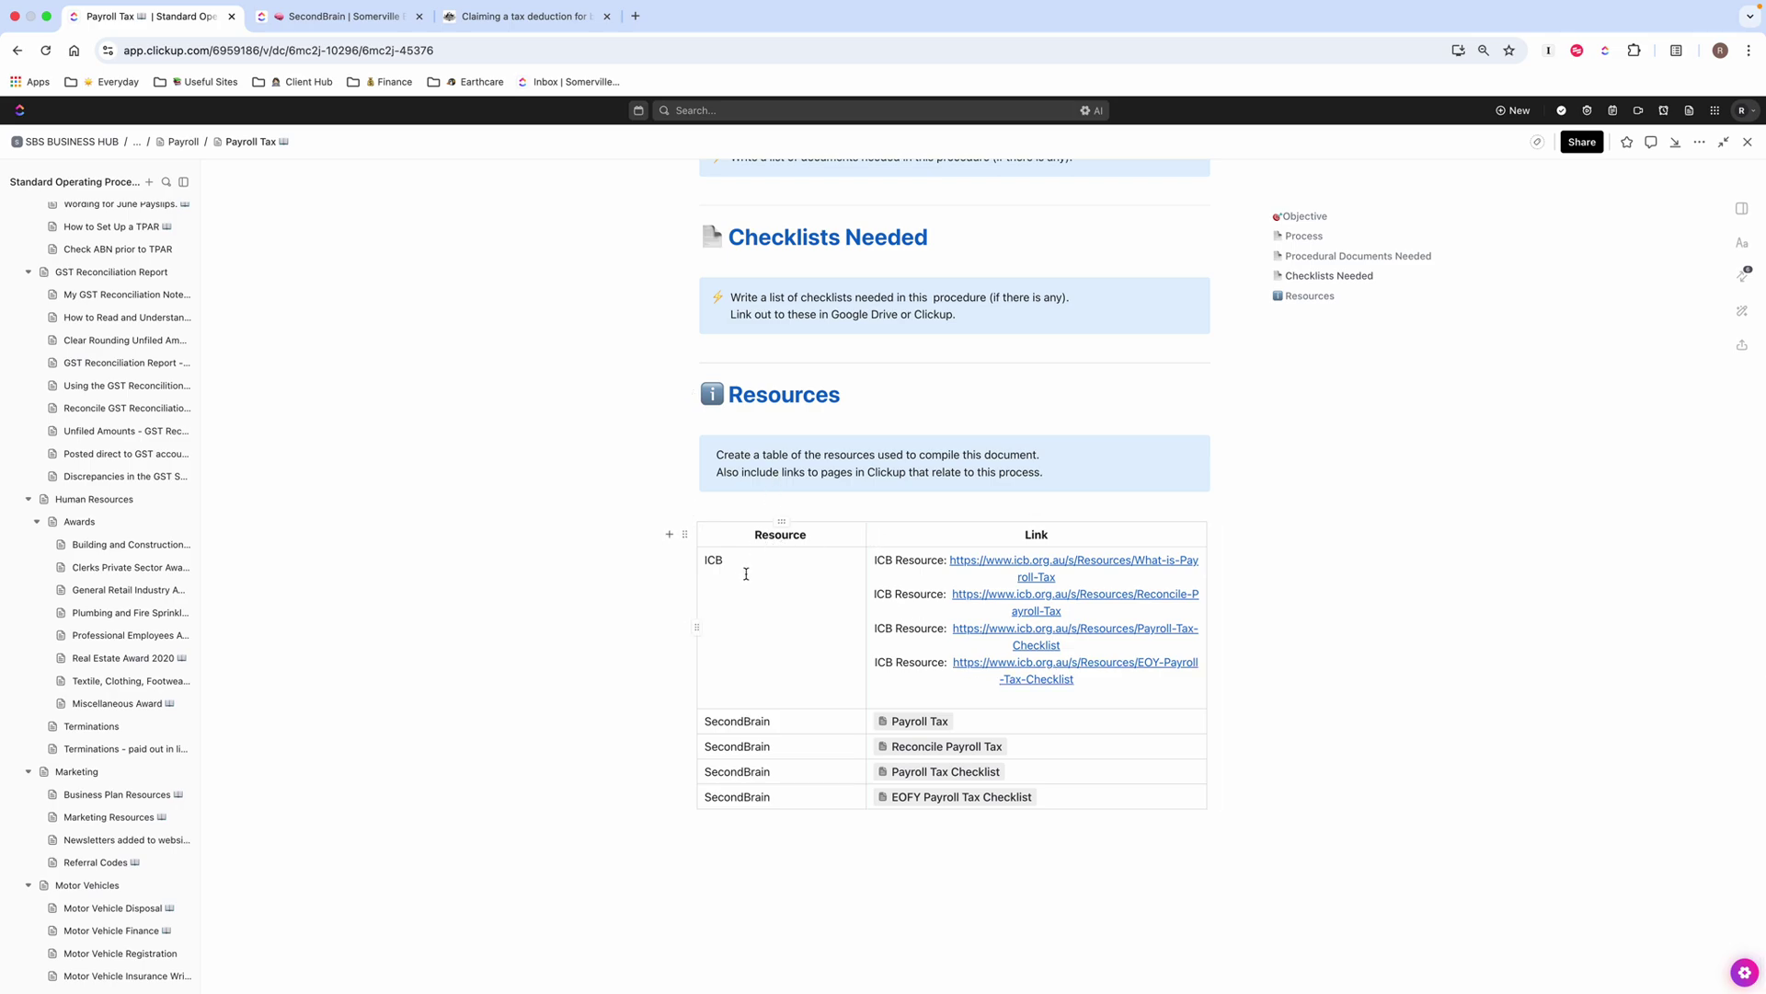
mouse_move(977, 594)
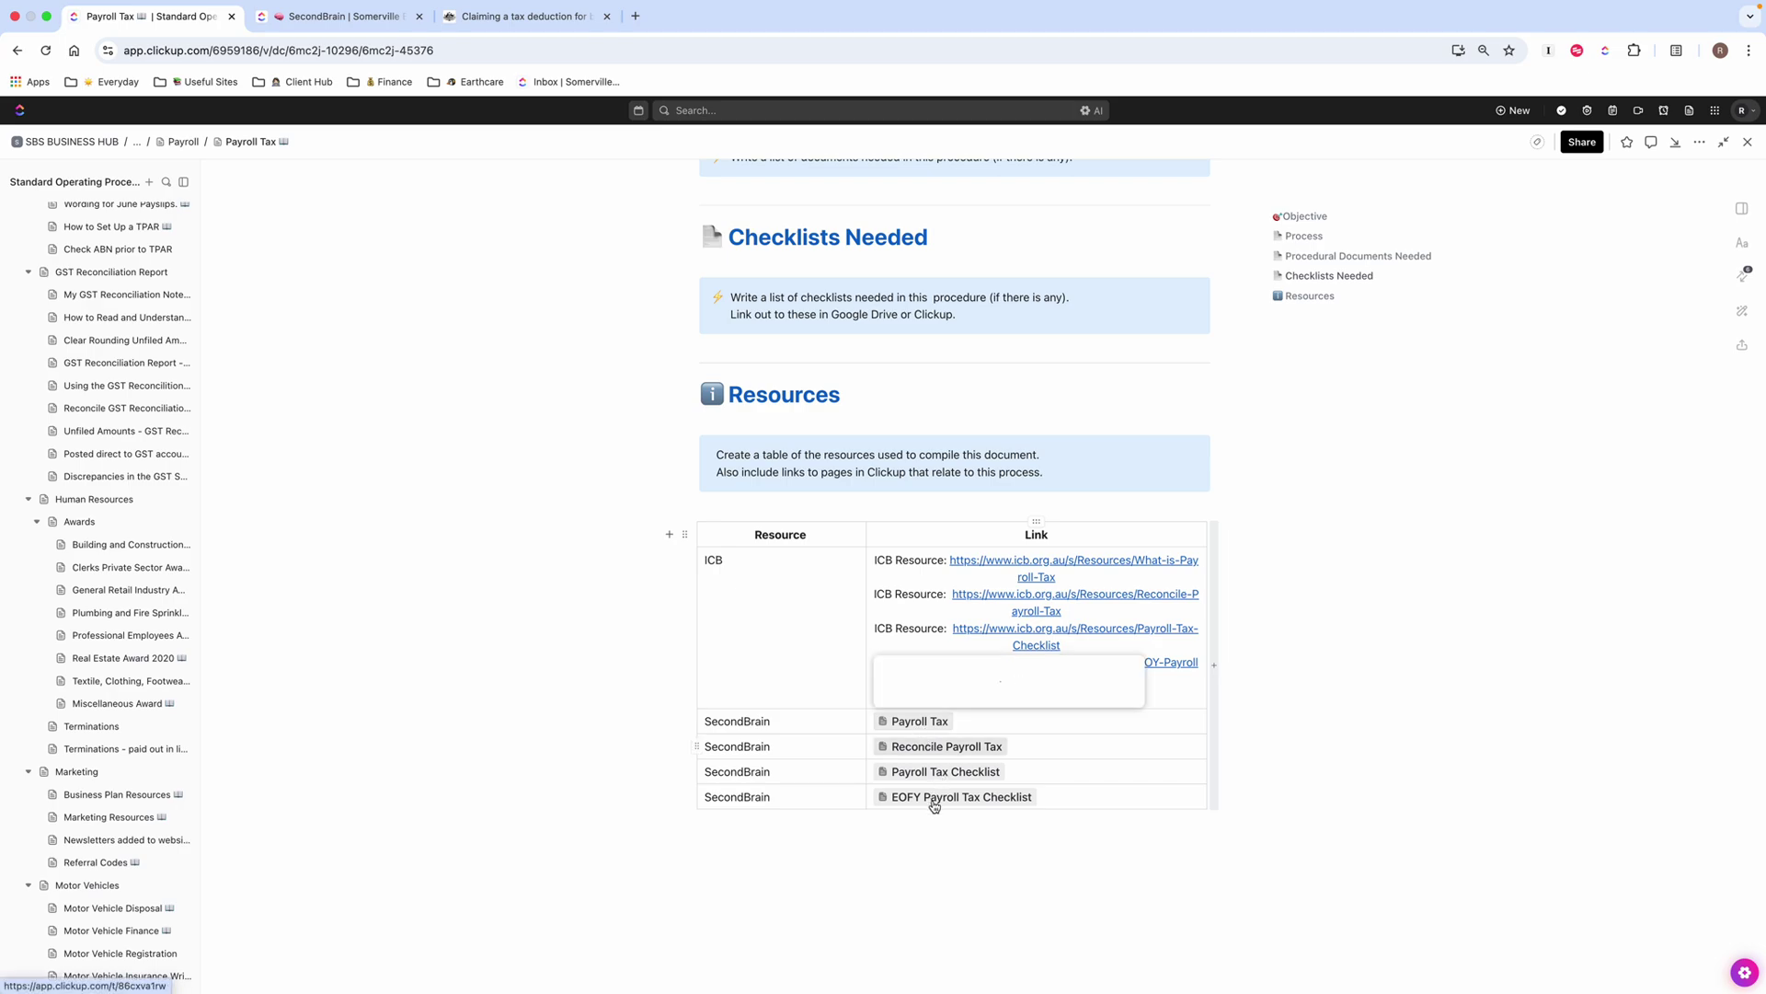
scroll(1236, 536, "up", 4)
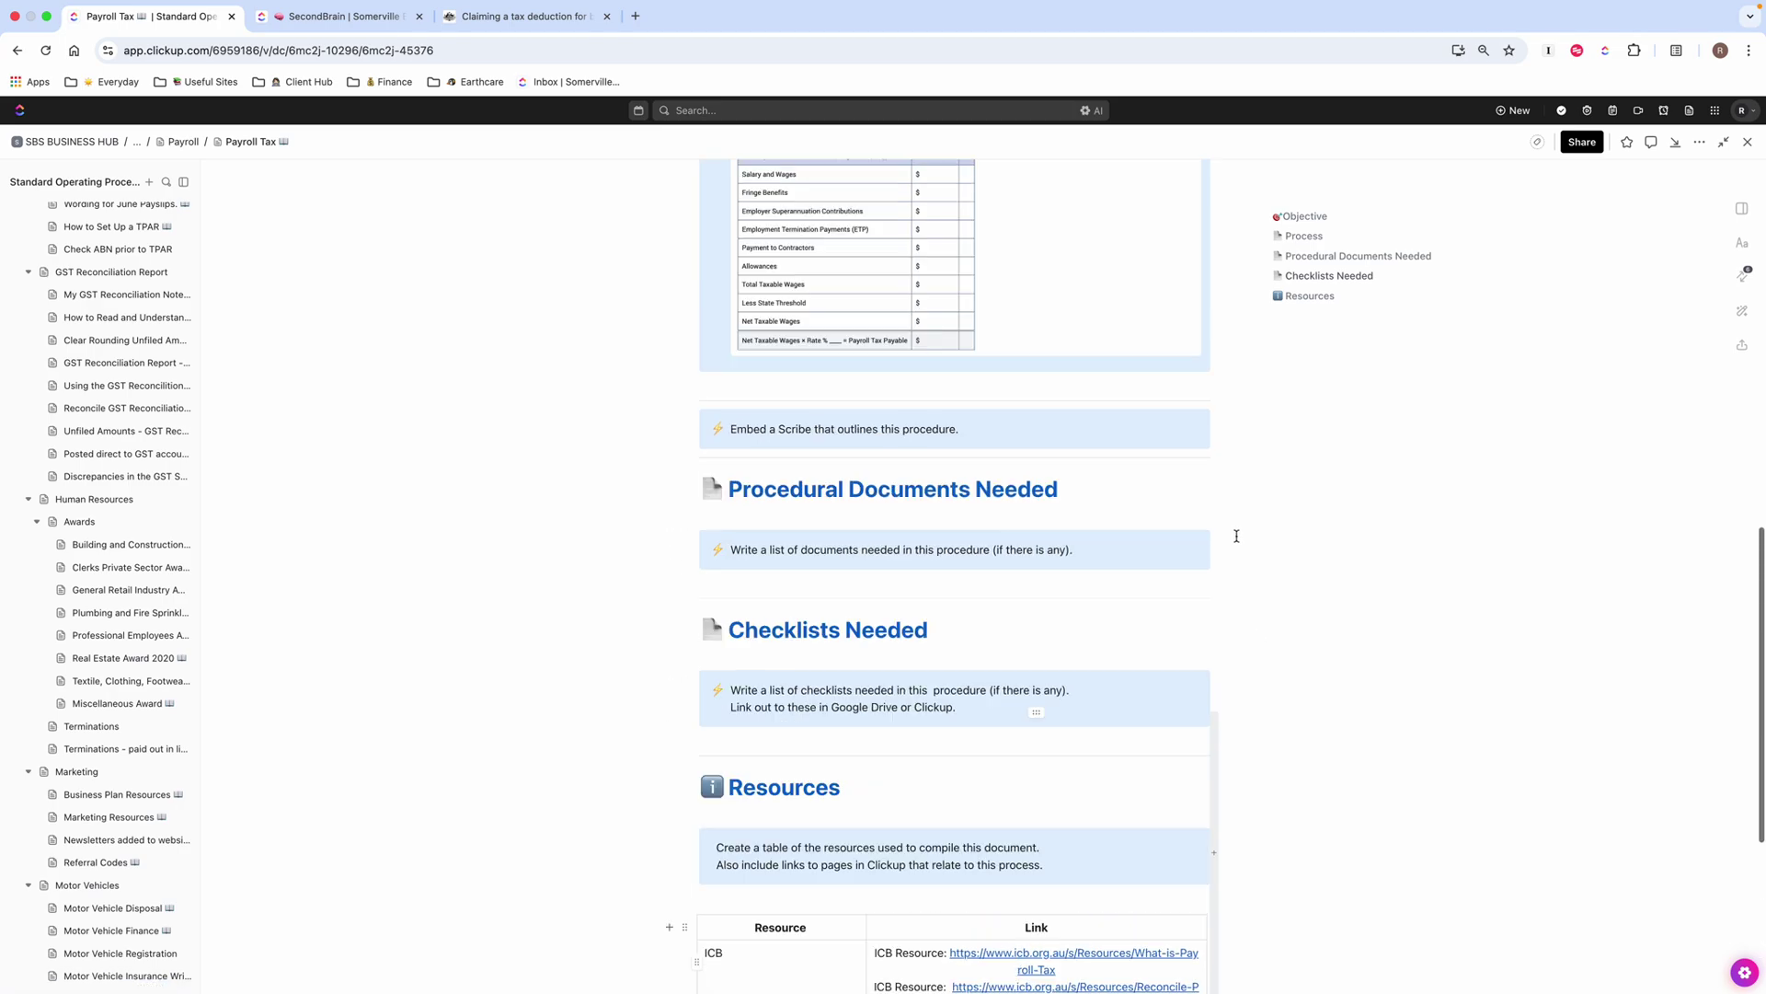
scroll(1237, 535, "up", 10)
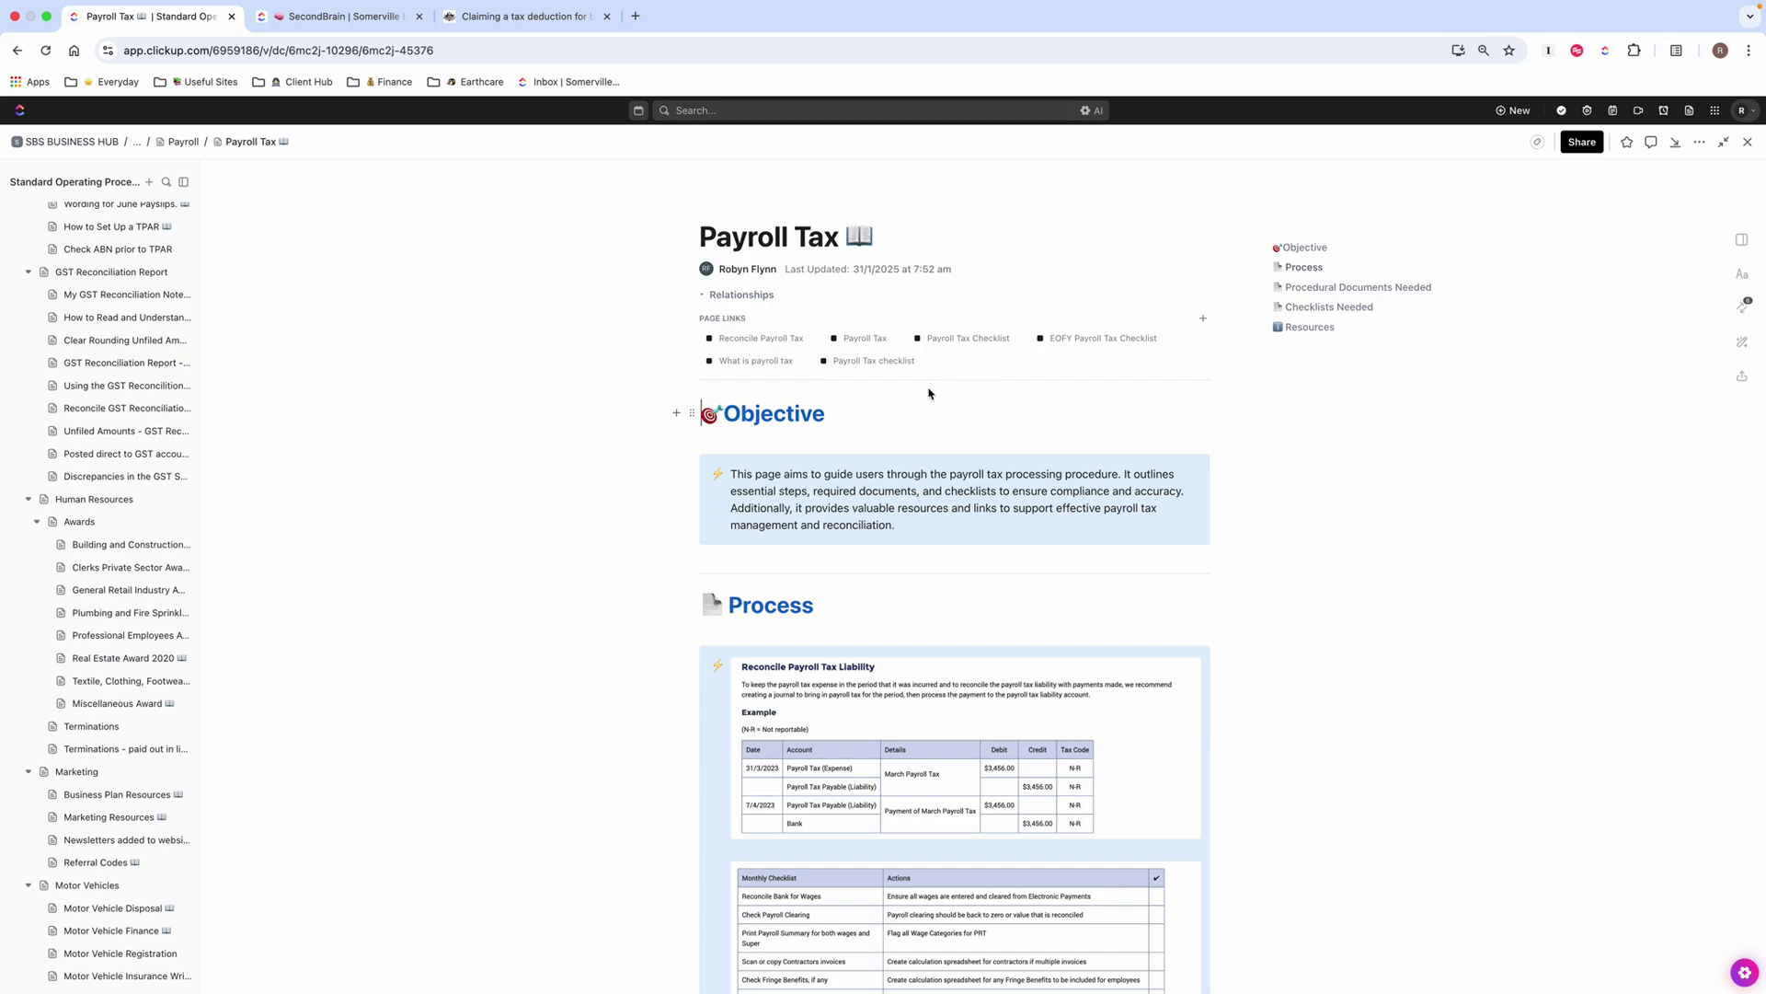
Open the linked Payroll Tax checklist resource, then close it back to the doc.
left_click(858, 365)
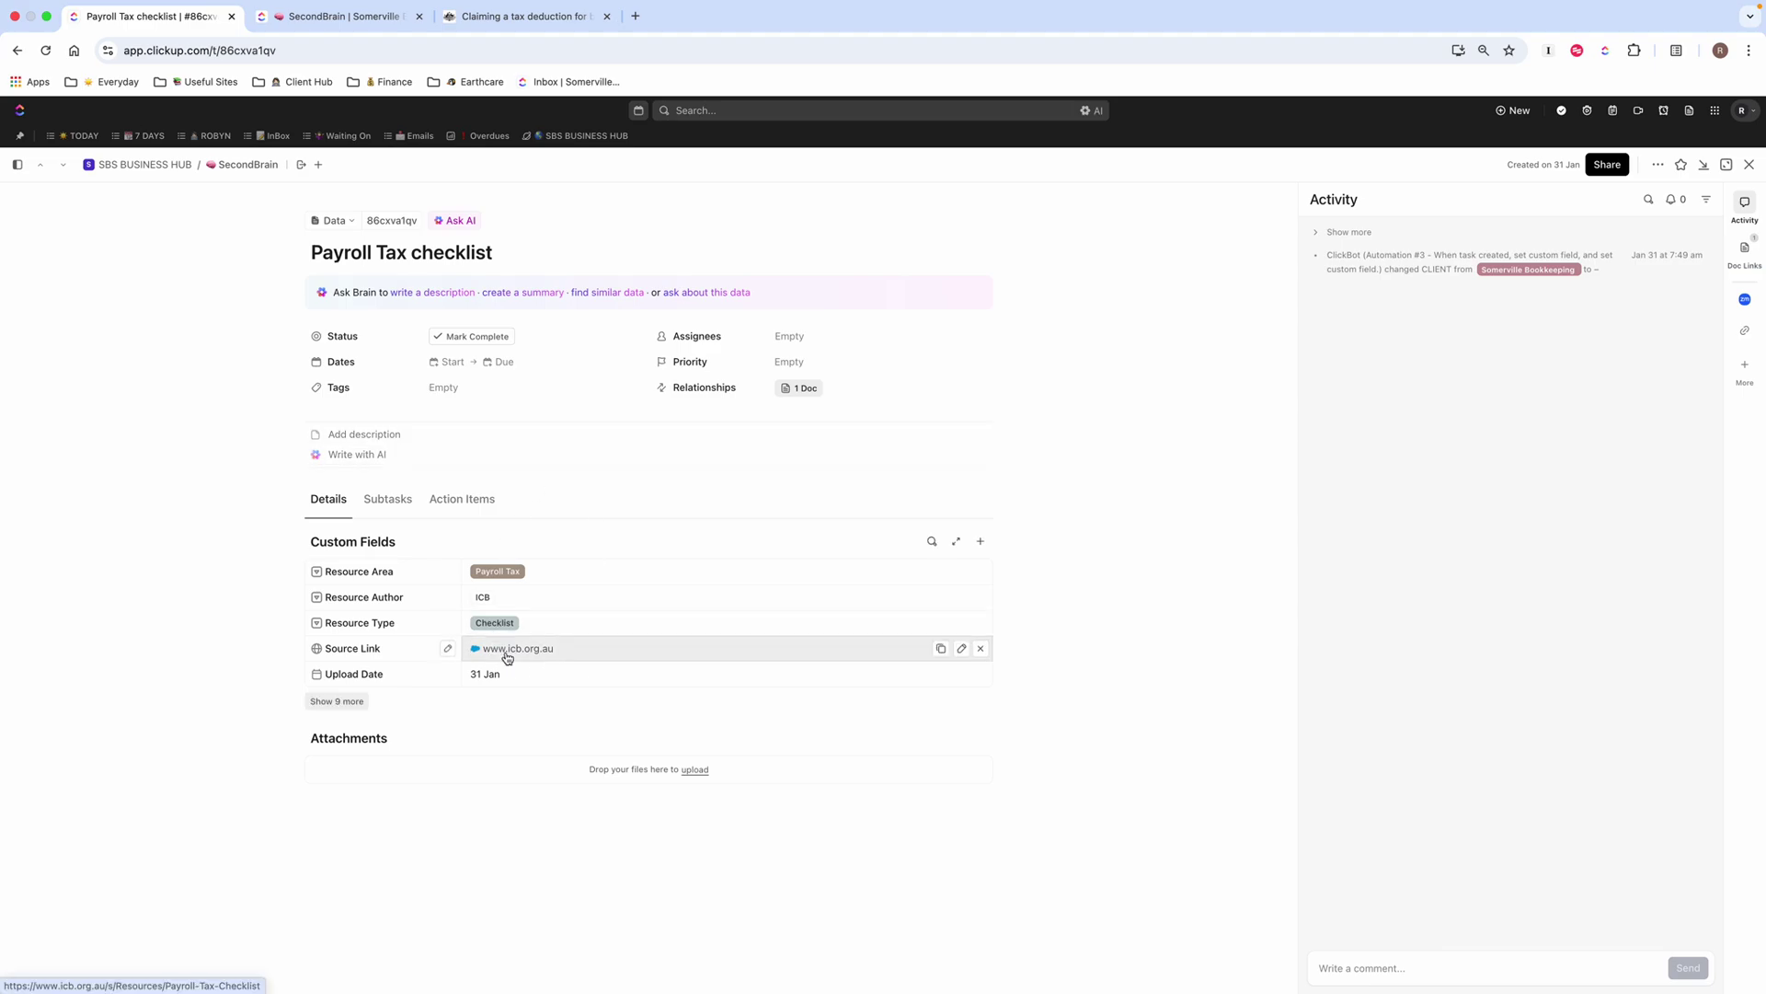
left_click(1749, 165)
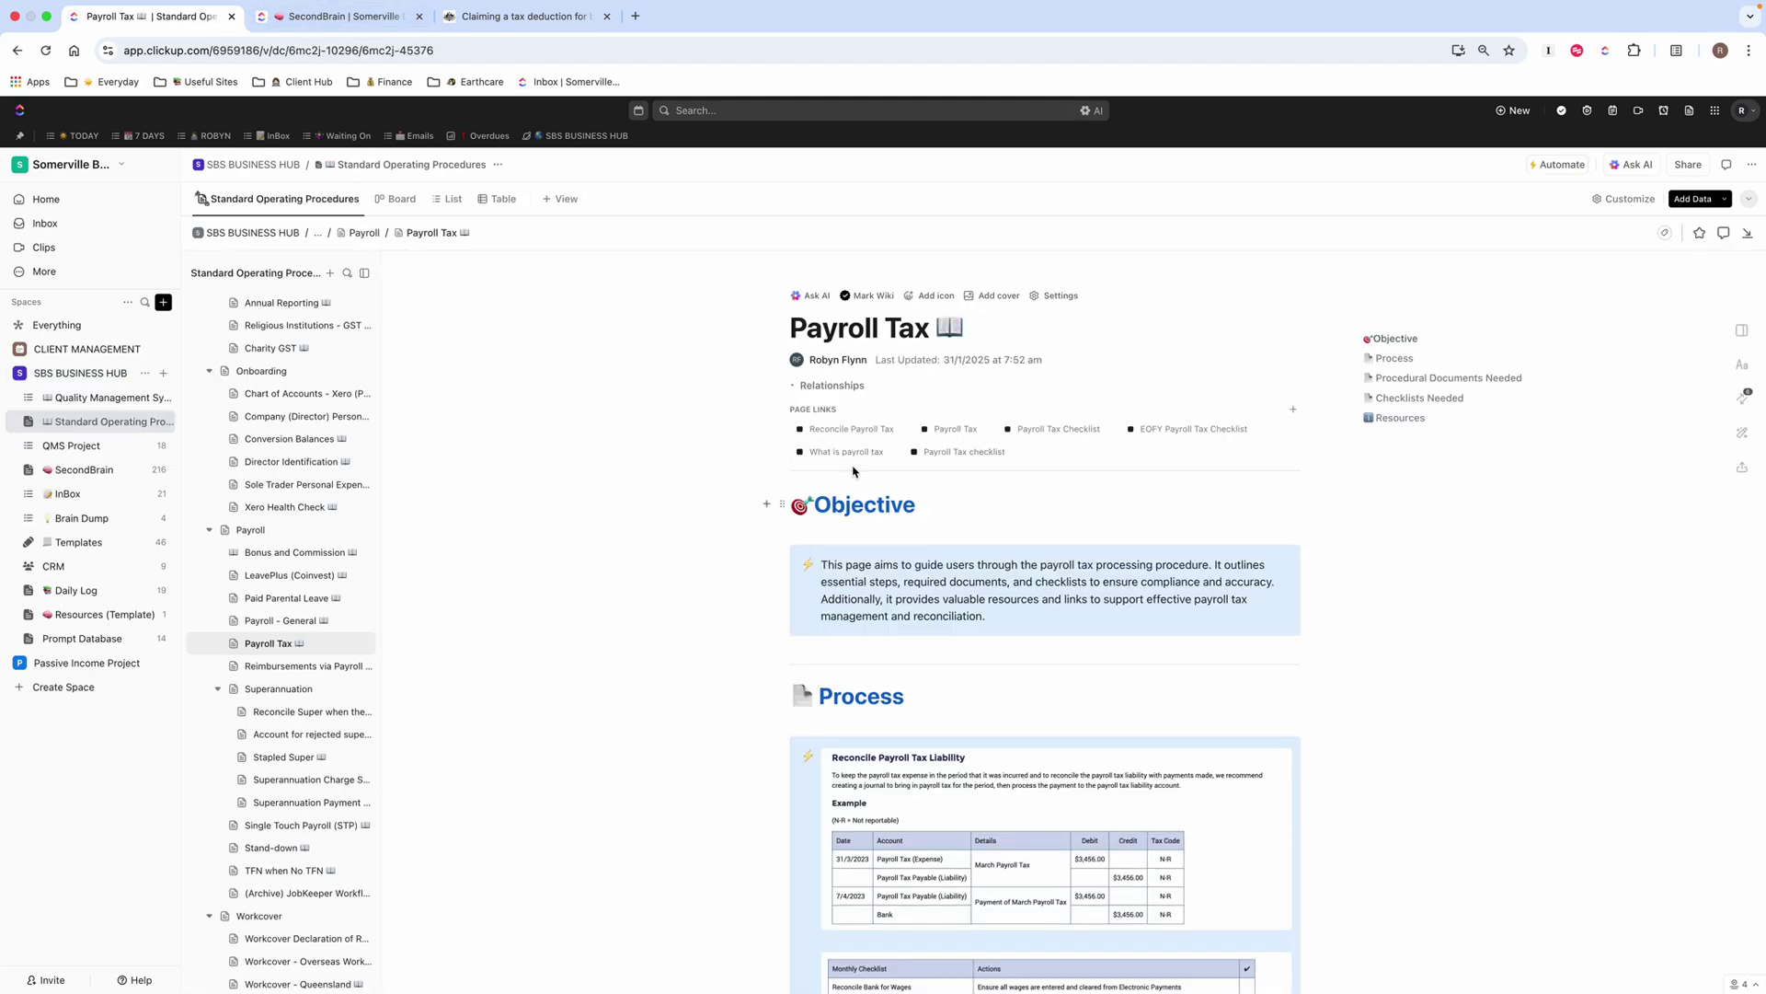
Open the Payroll Tax (Vic) TEST page under In Progress and scroll through it.
scroll(291, 749, "down", 5)
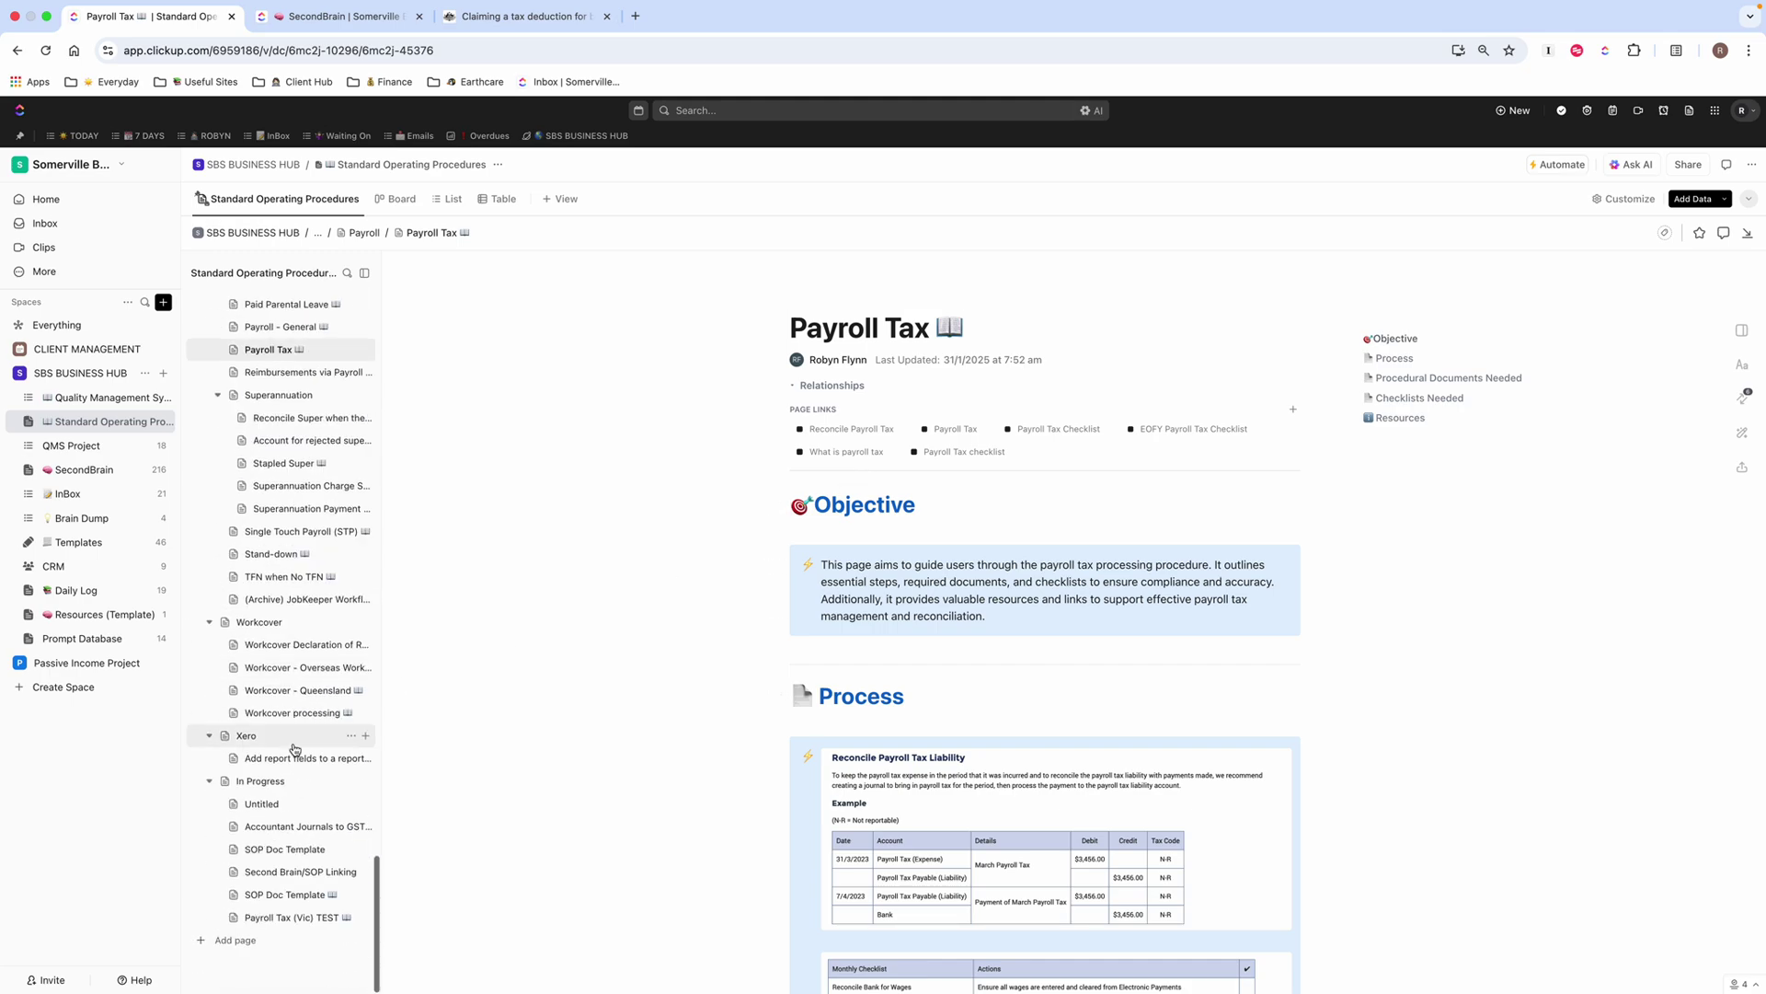
left_click(285, 919)
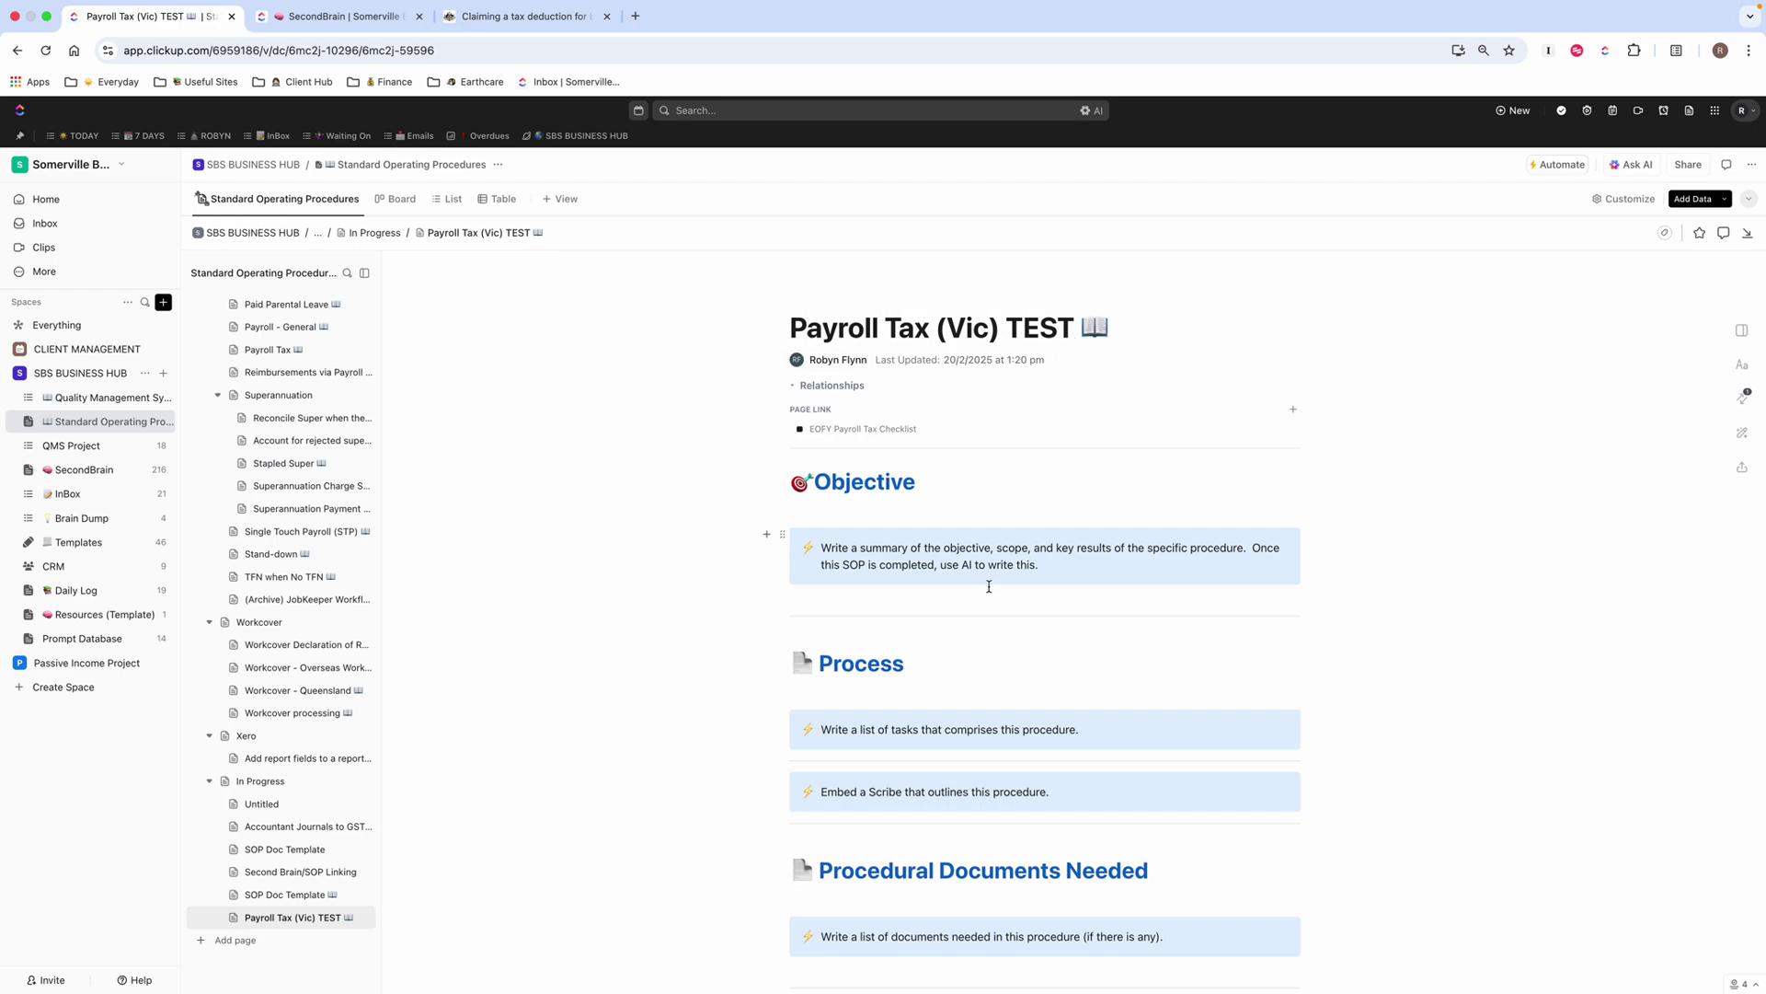
scroll(912, 581, "down", 4)
scroll(957, 442, "up", 4)
Go back to the SecondBrain list and scroll to the EOFY Payroll Tax Checklist resource.
left_click(349, 19)
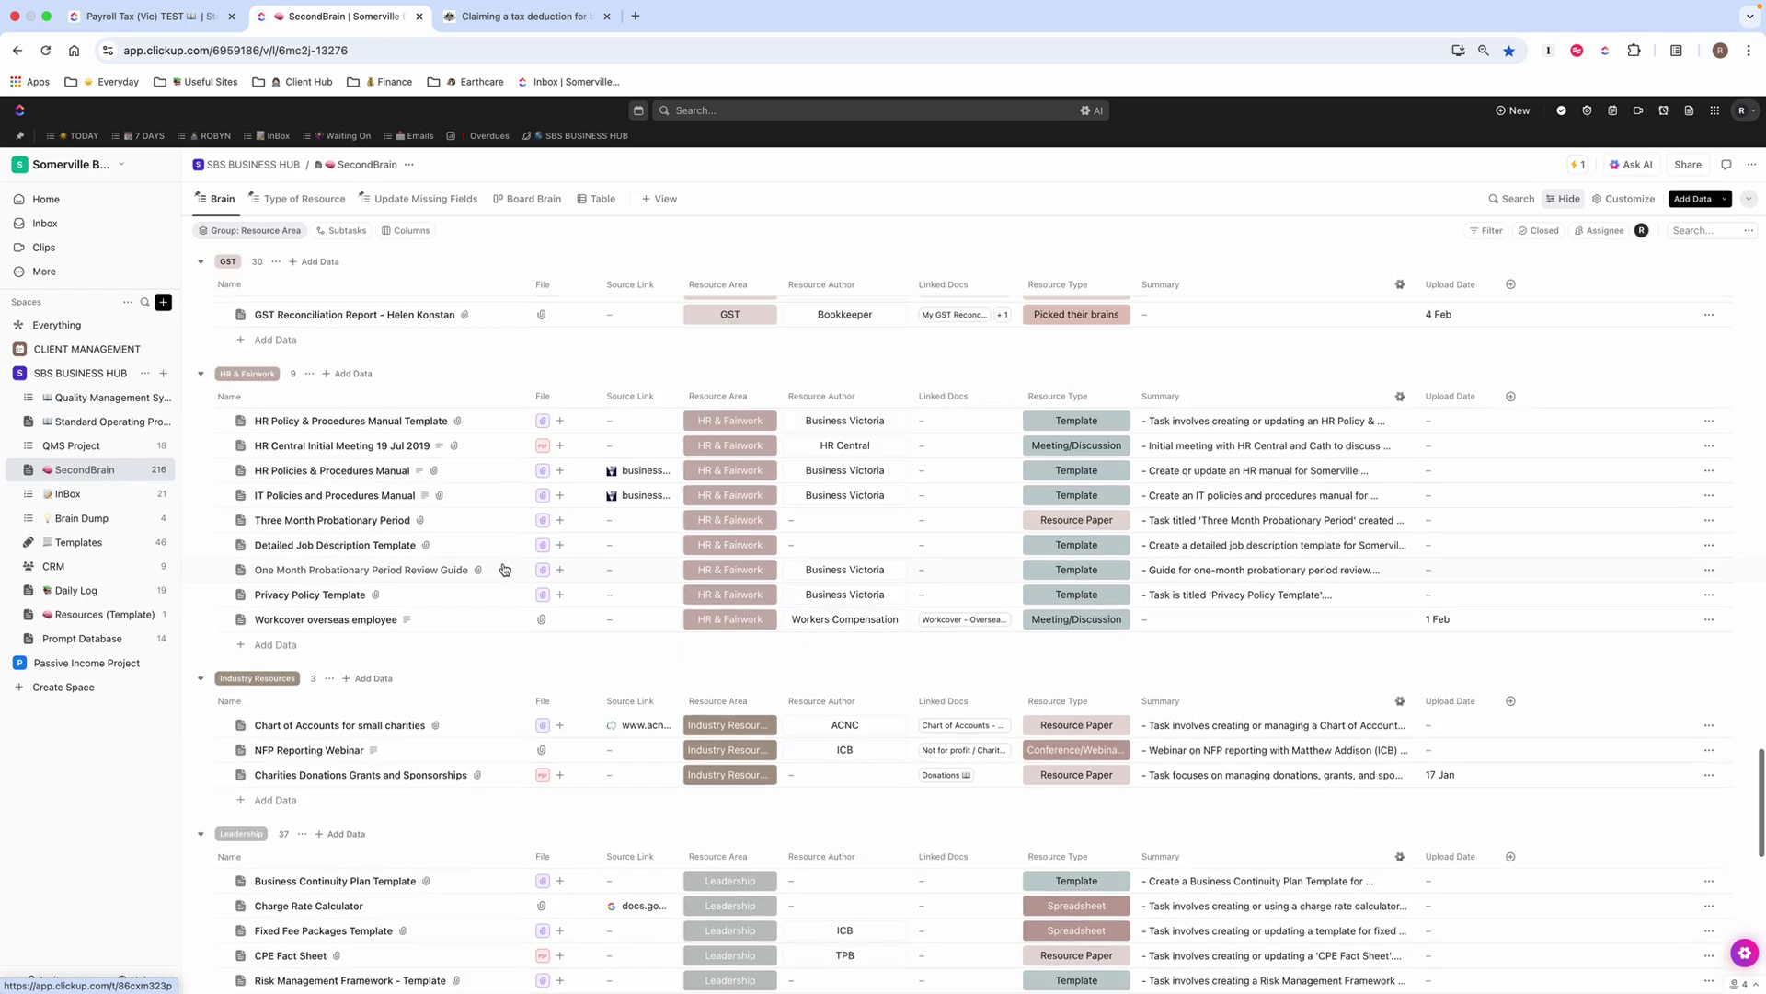
scroll(504, 569, "up", 5)
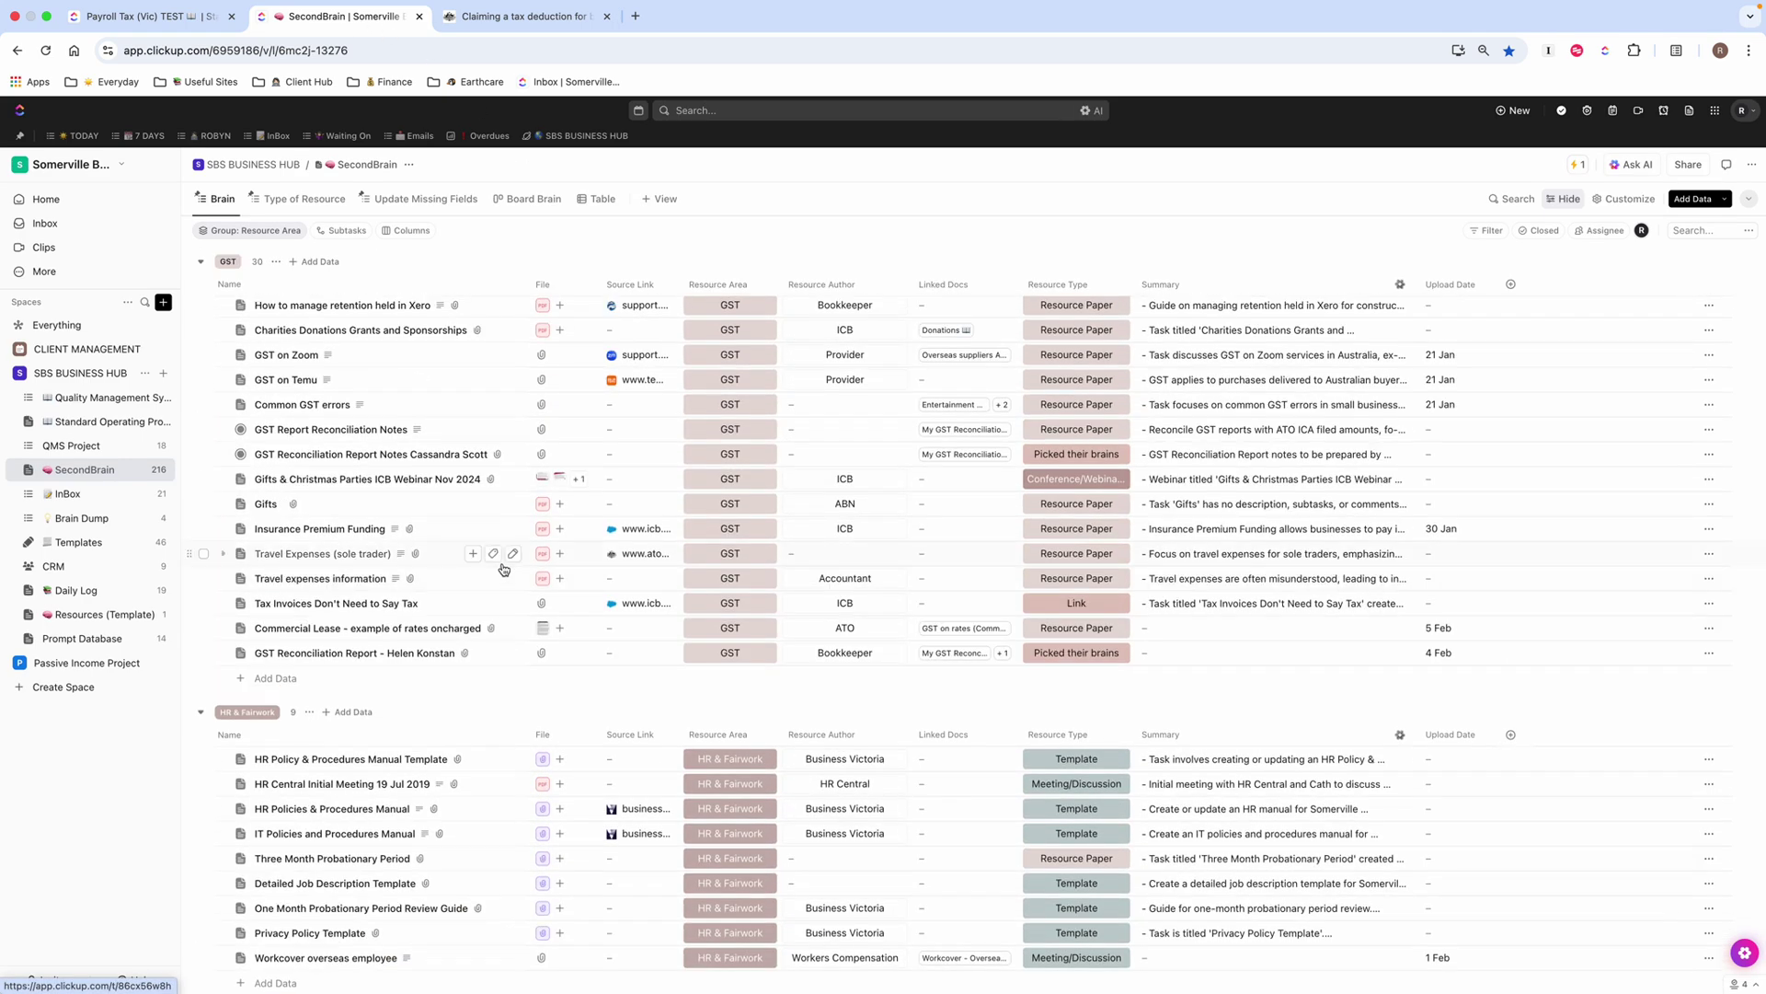
scroll(395, 501, "up", 4)
scroll(392, 498, "up", 10)
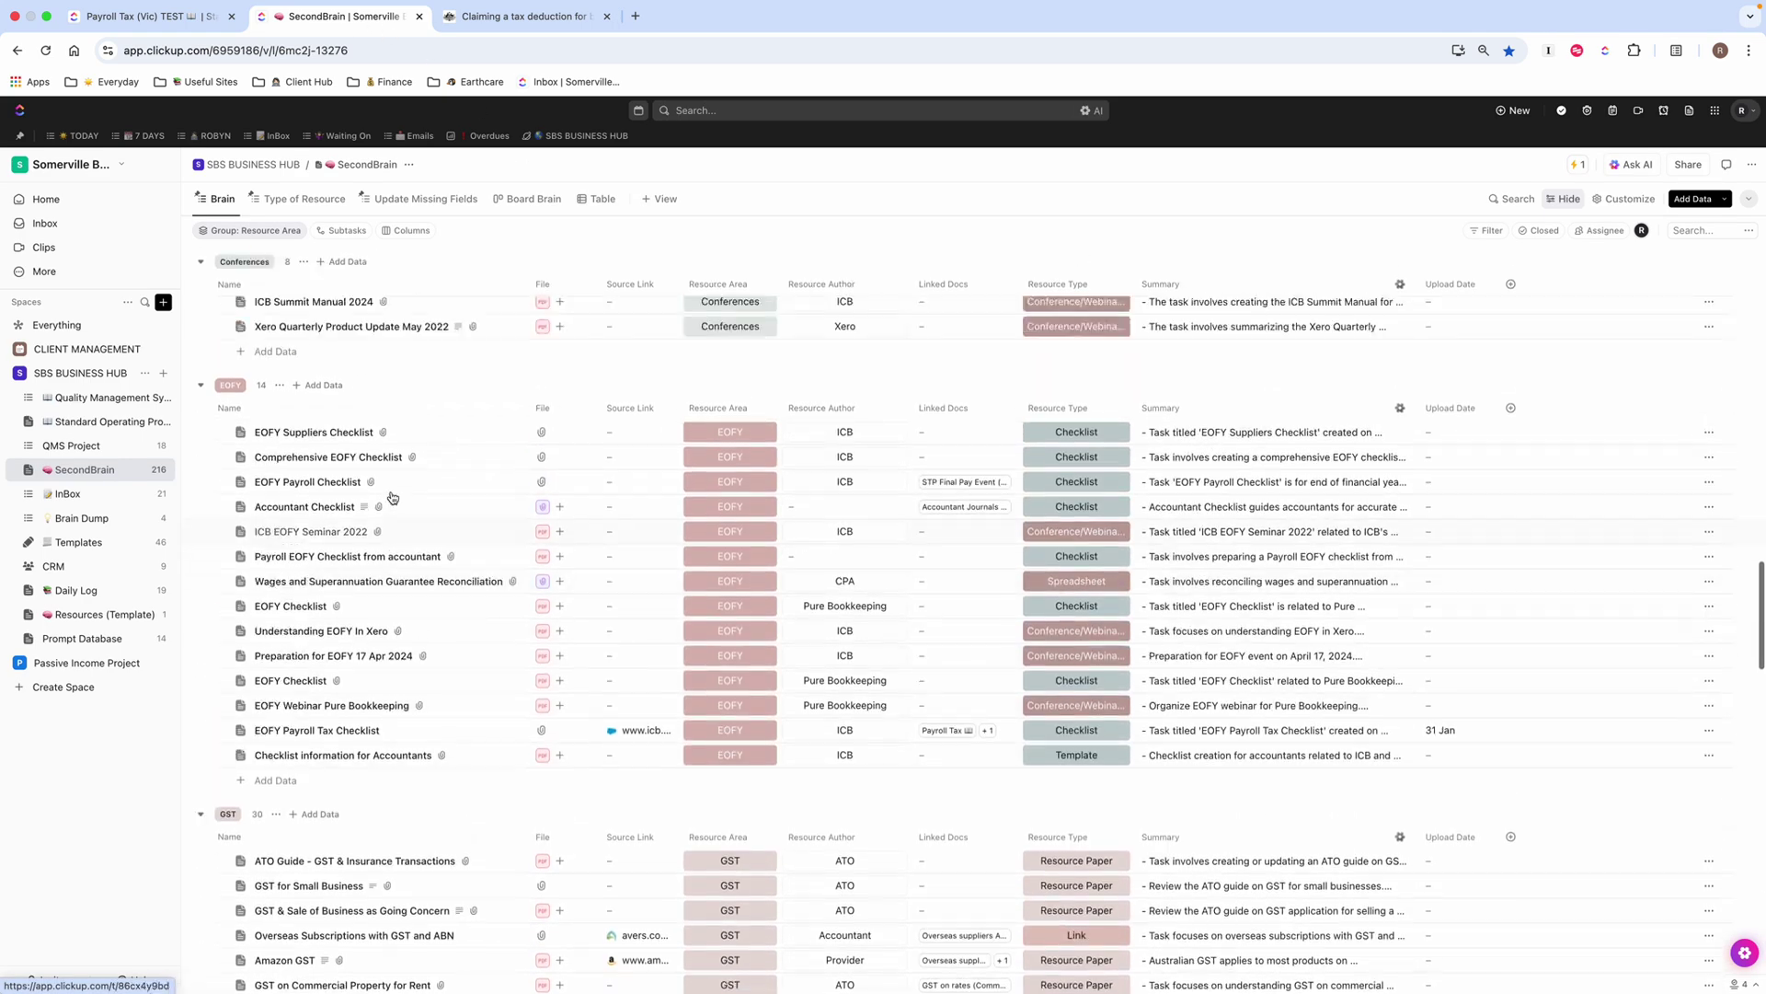
scroll(392, 498, "down", 3)
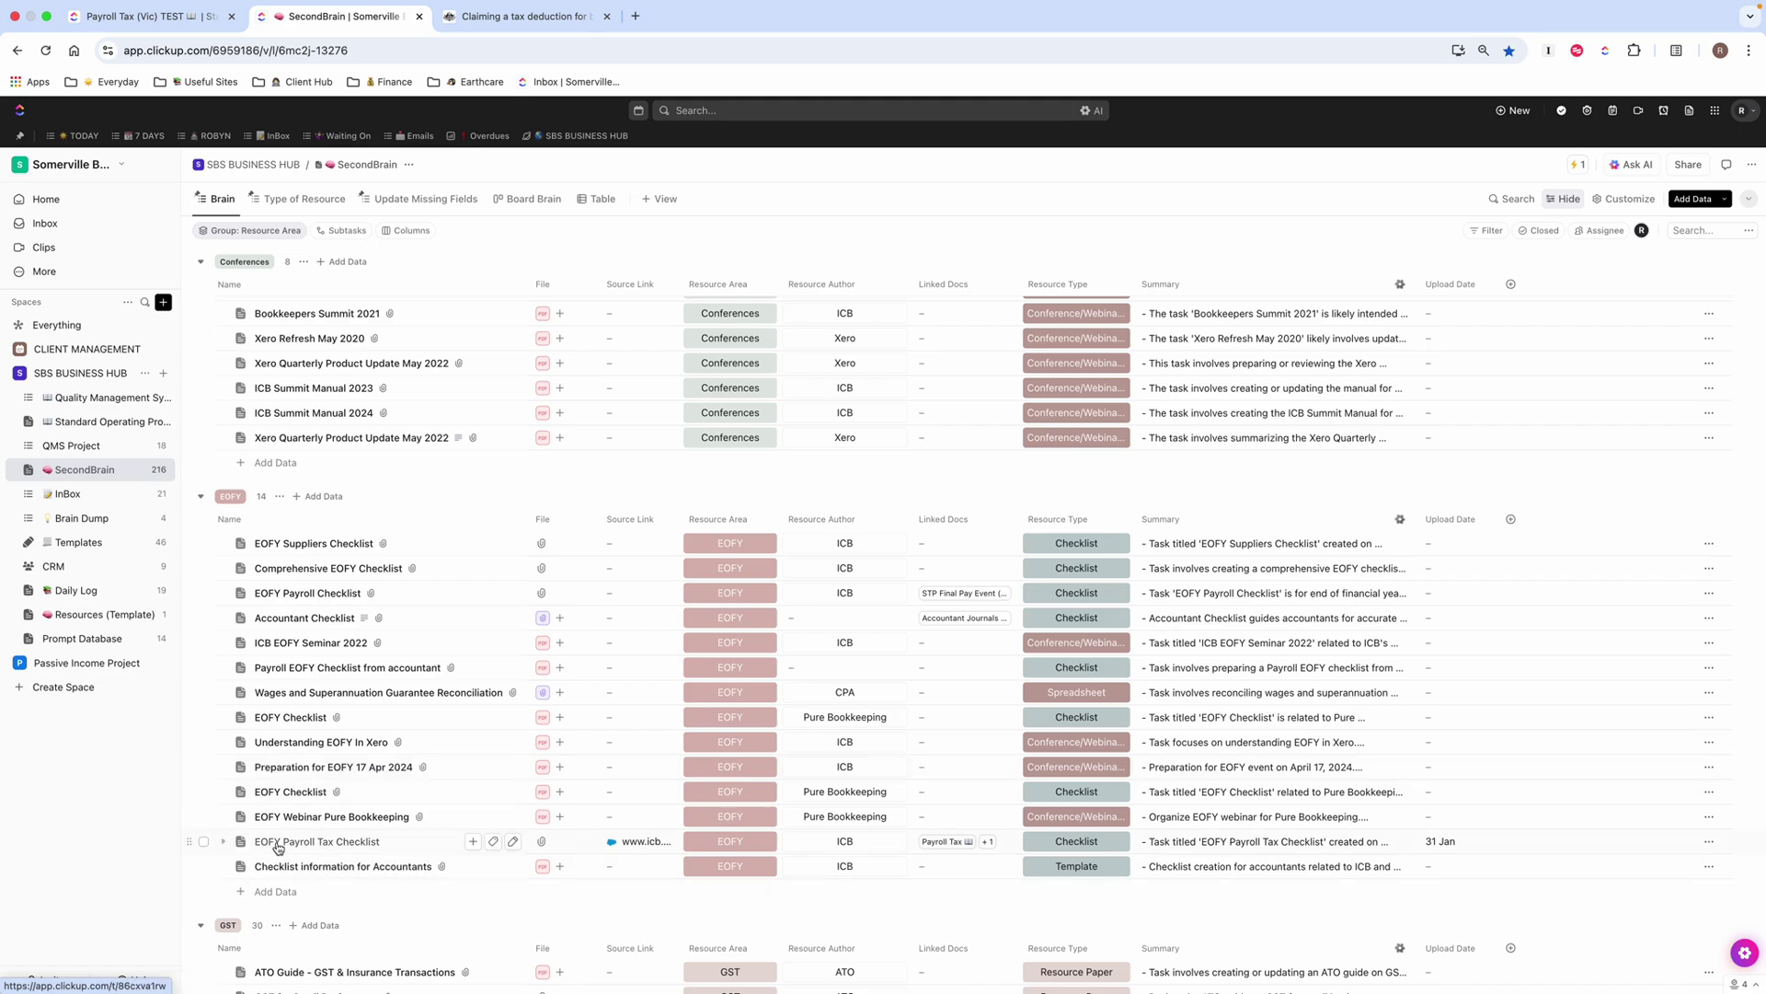
Add Payroll Tax (Vic) TEST to EOFY Payroll Tax Checklist's Linked Docs, then return to that doc.
left_click(990, 844)
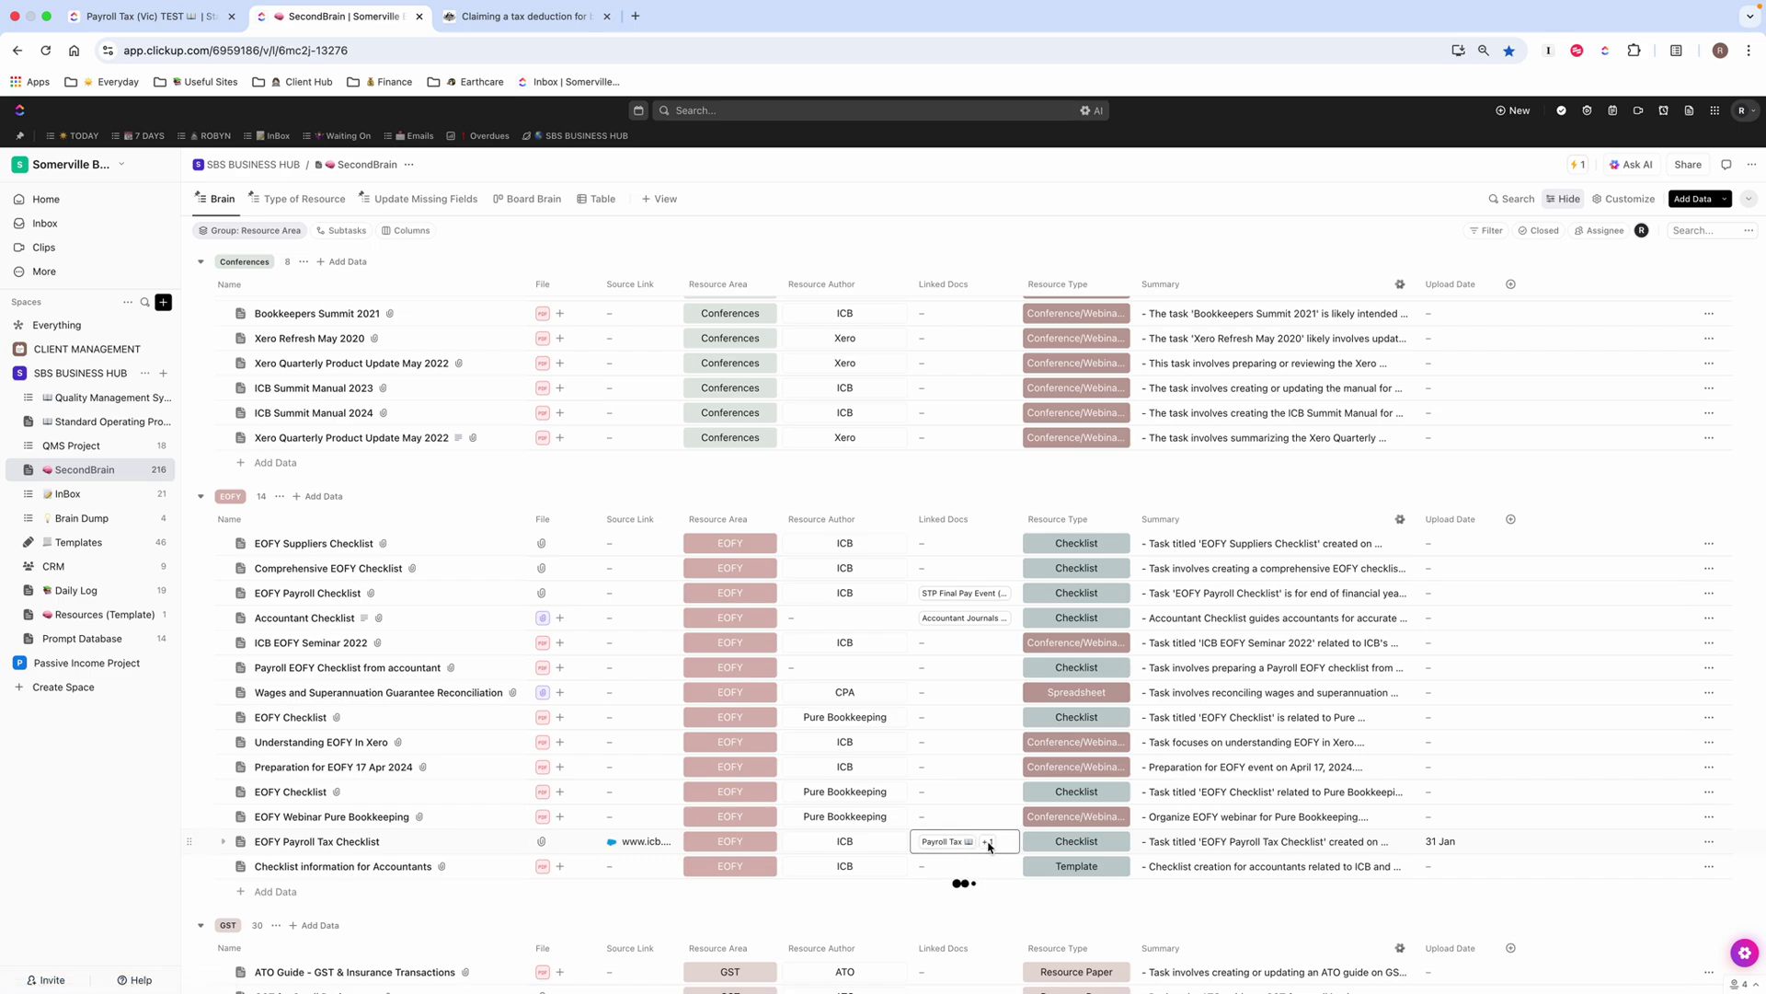
mouse_move(804, 881)
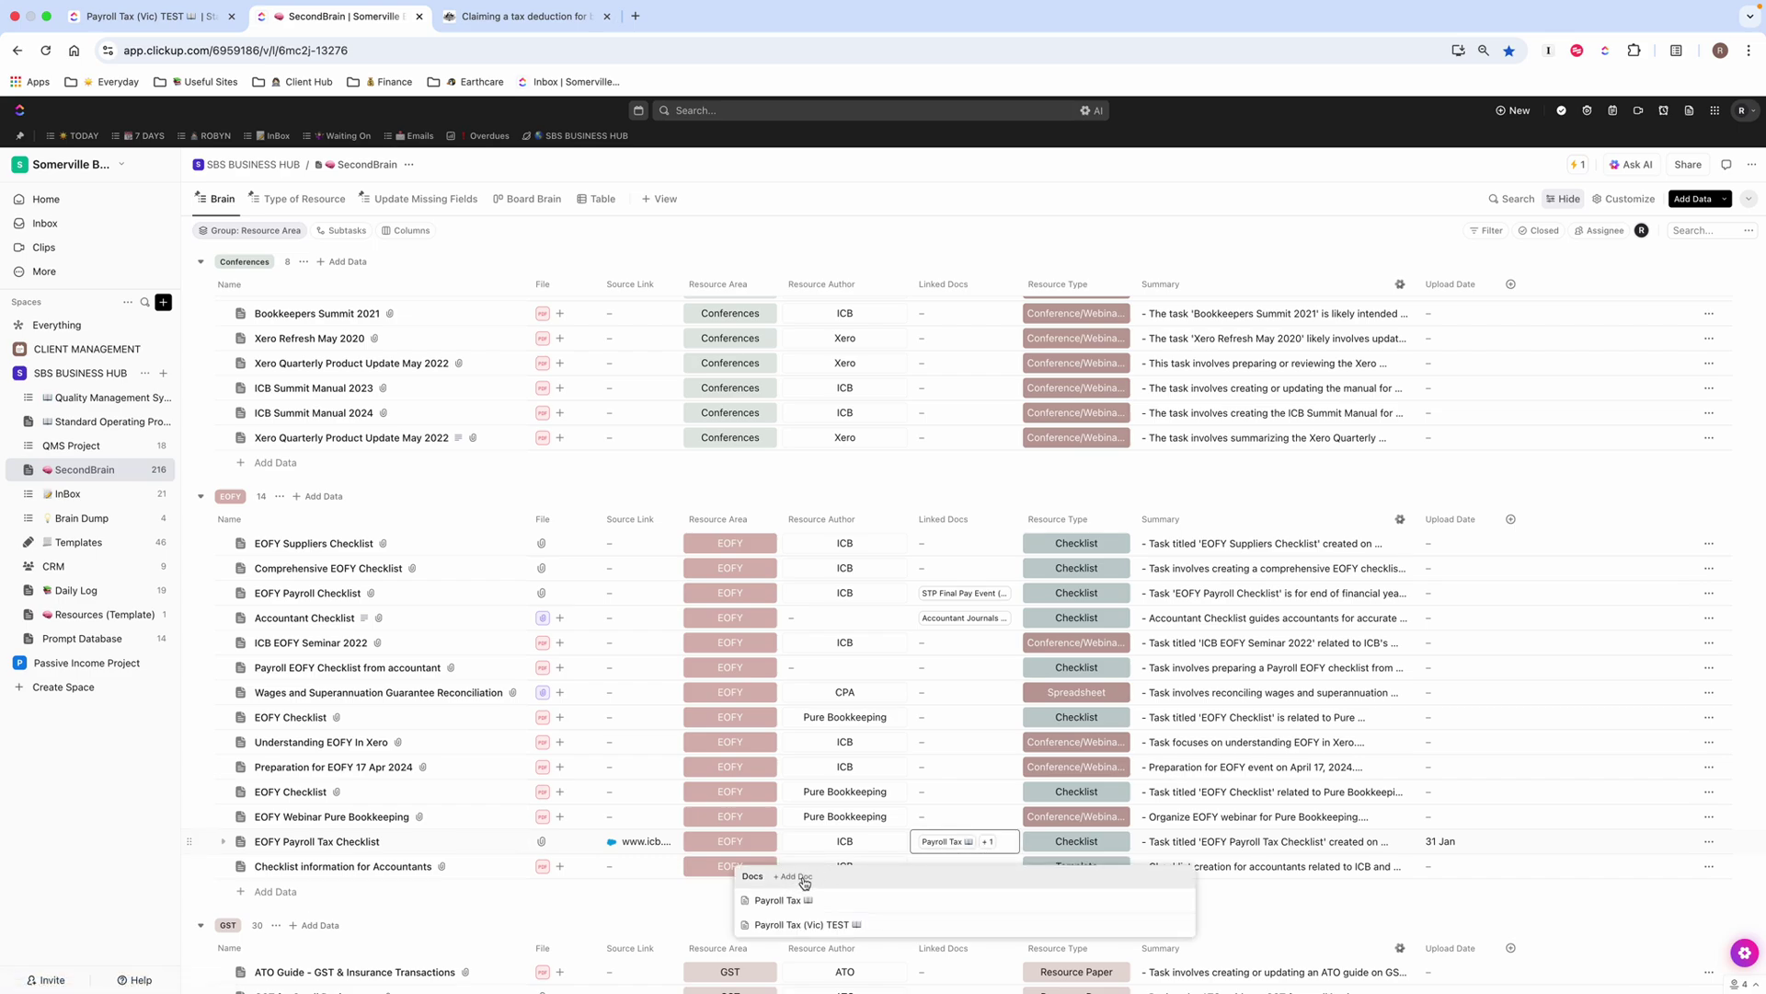
left_click(796, 876)
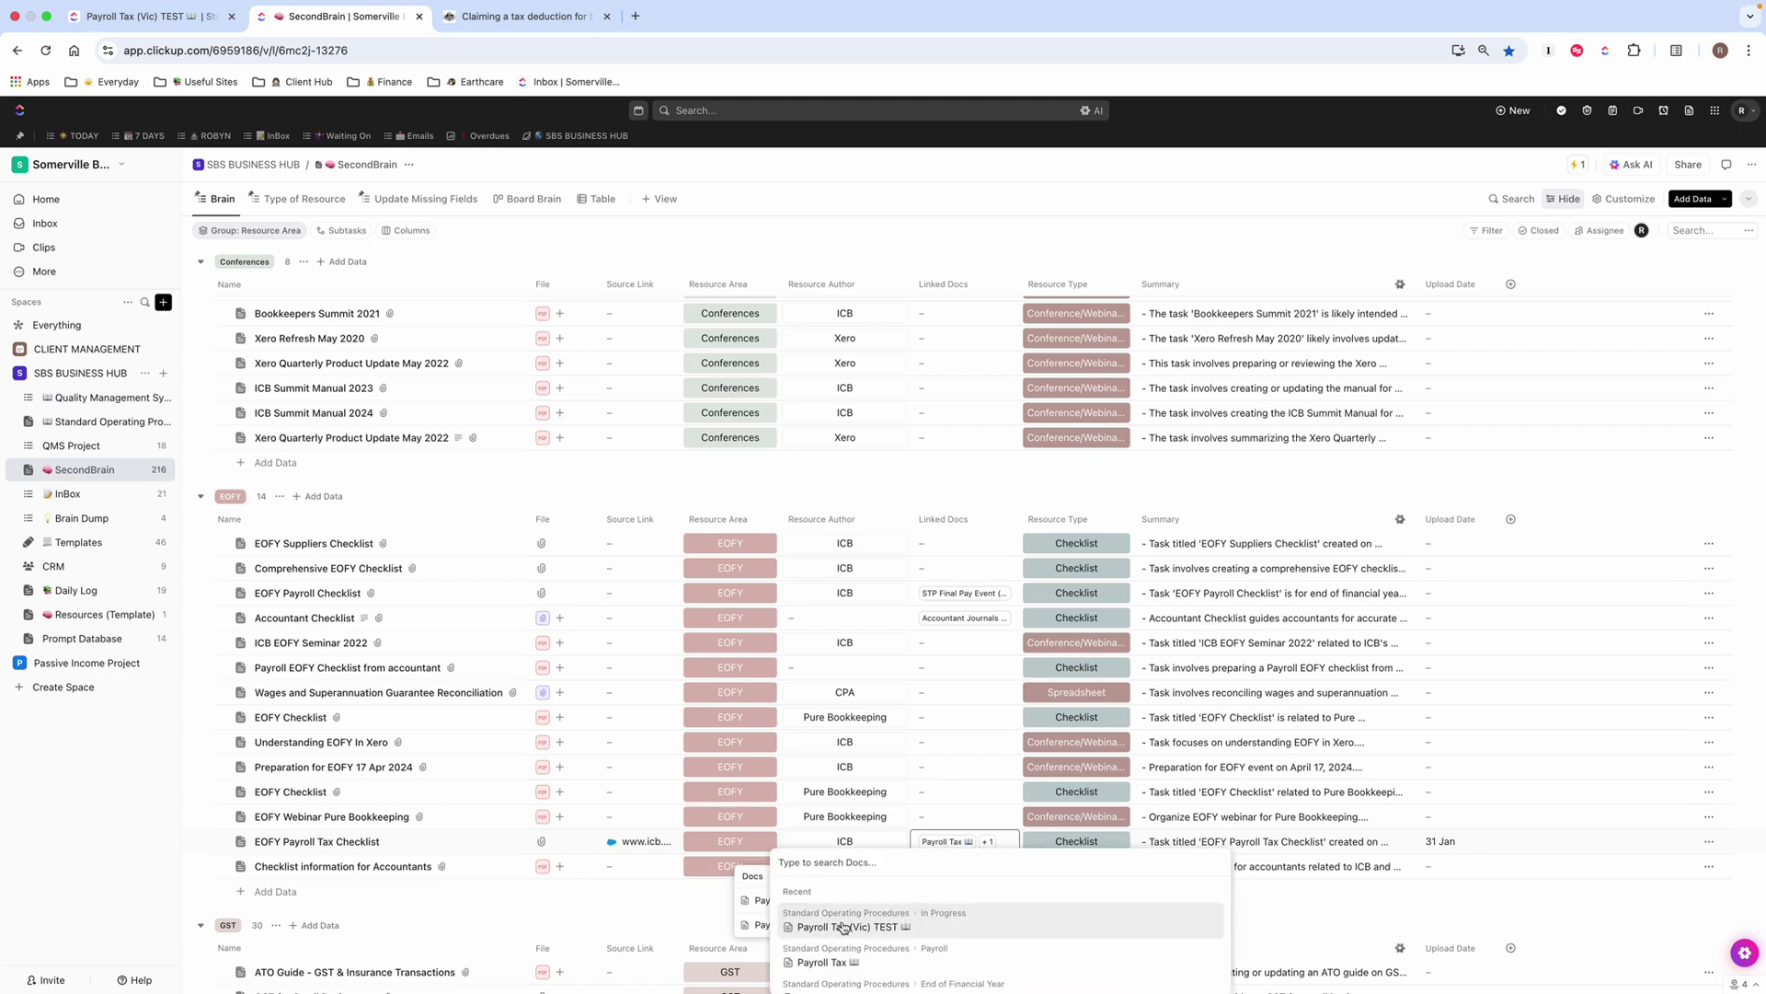
left_click(842, 926)
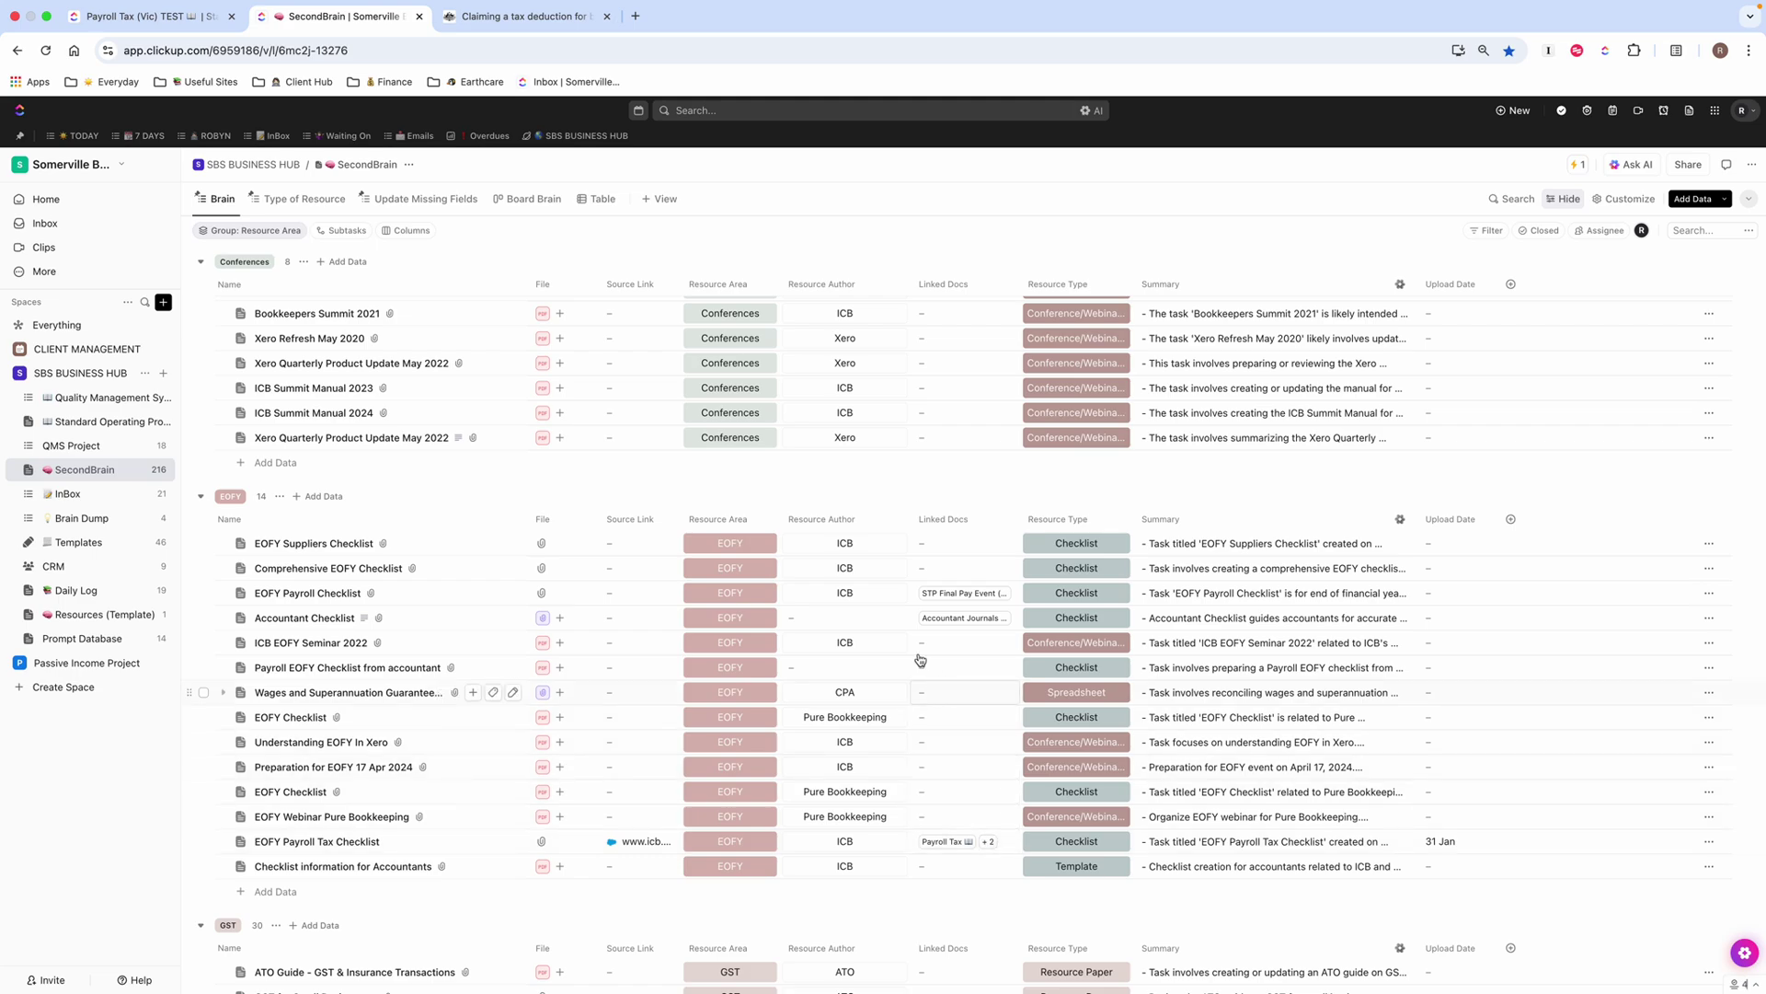
left_click(960, 793)
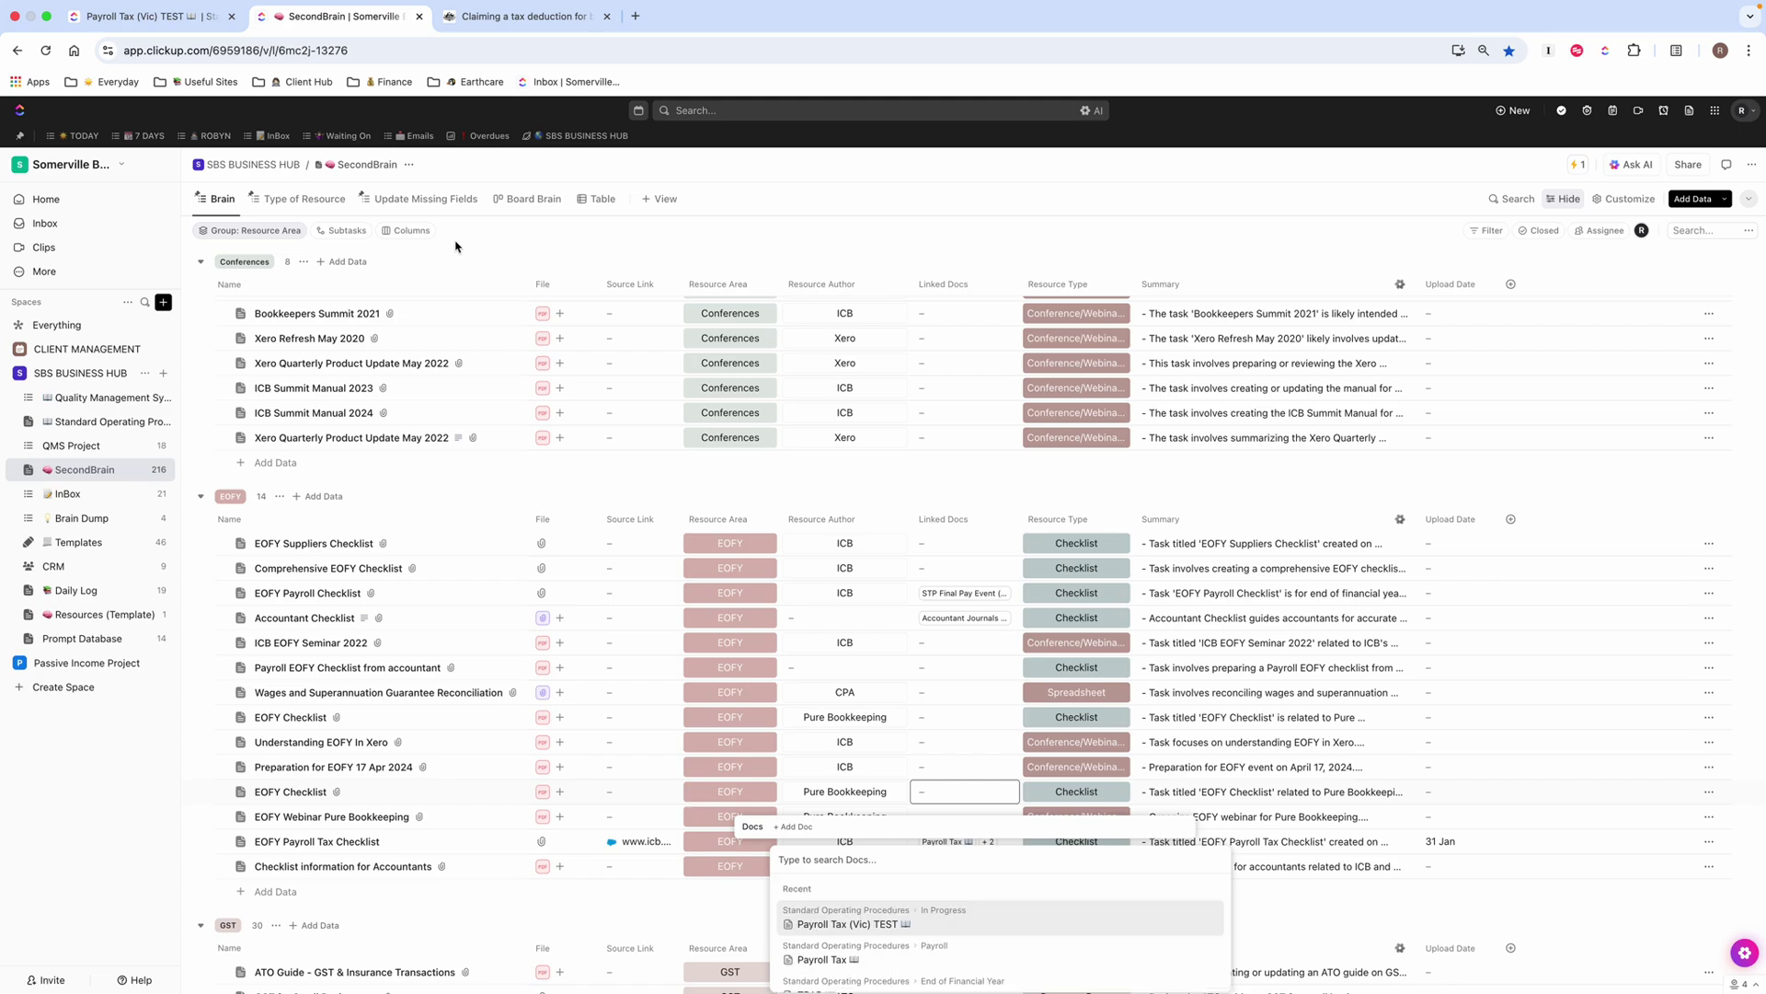
left_click(152, 19)
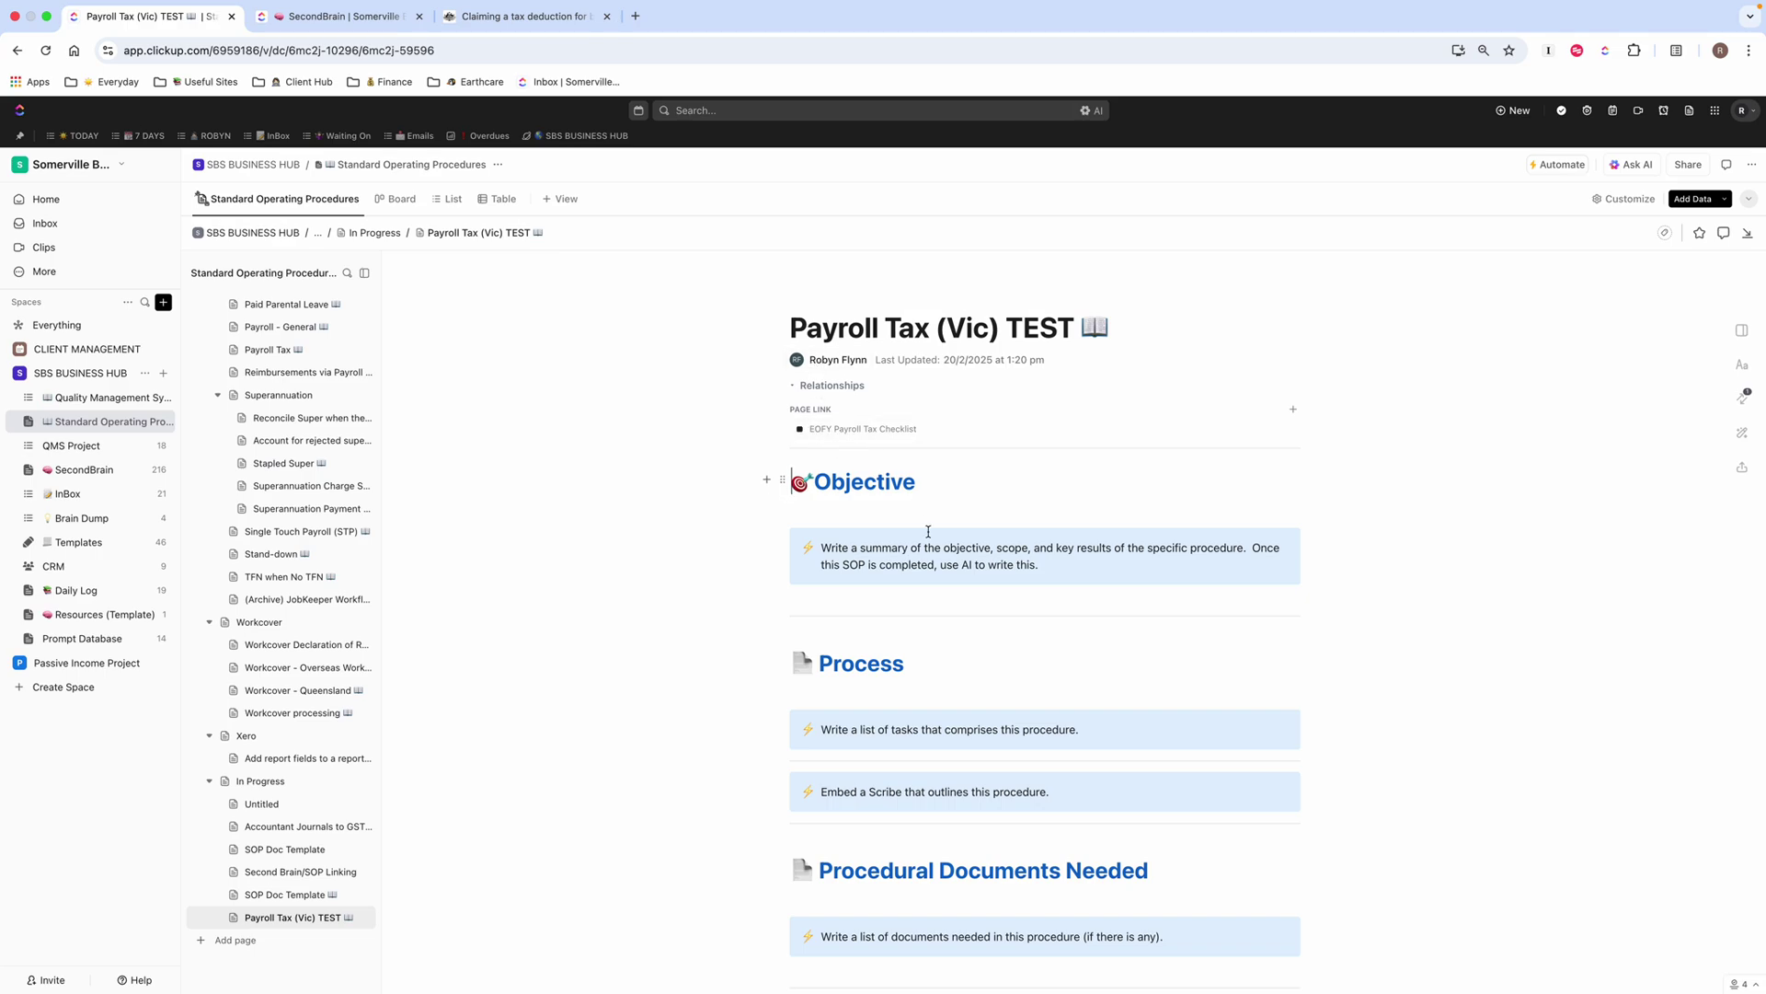
Scroll through the Payroll Tax (Vic) TEST SOP template to review its page link.
scroll(1017, 774, "down", 3)
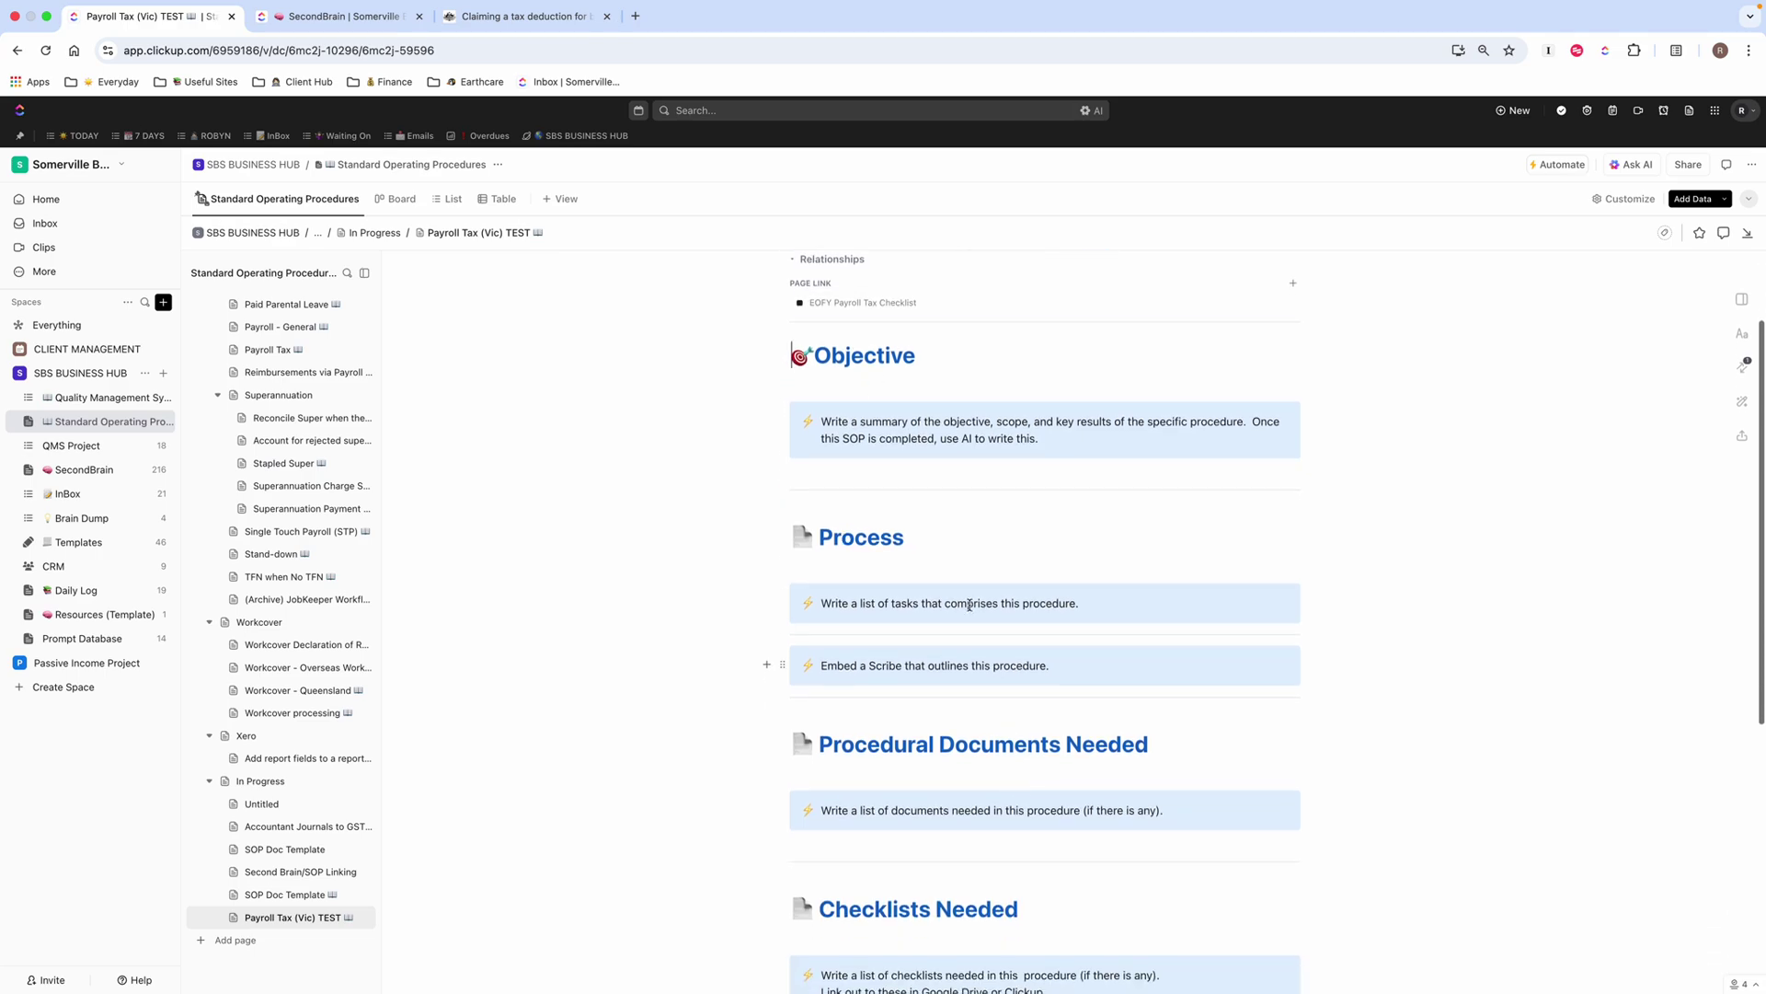
scroll(1017, 773, "up", 2)
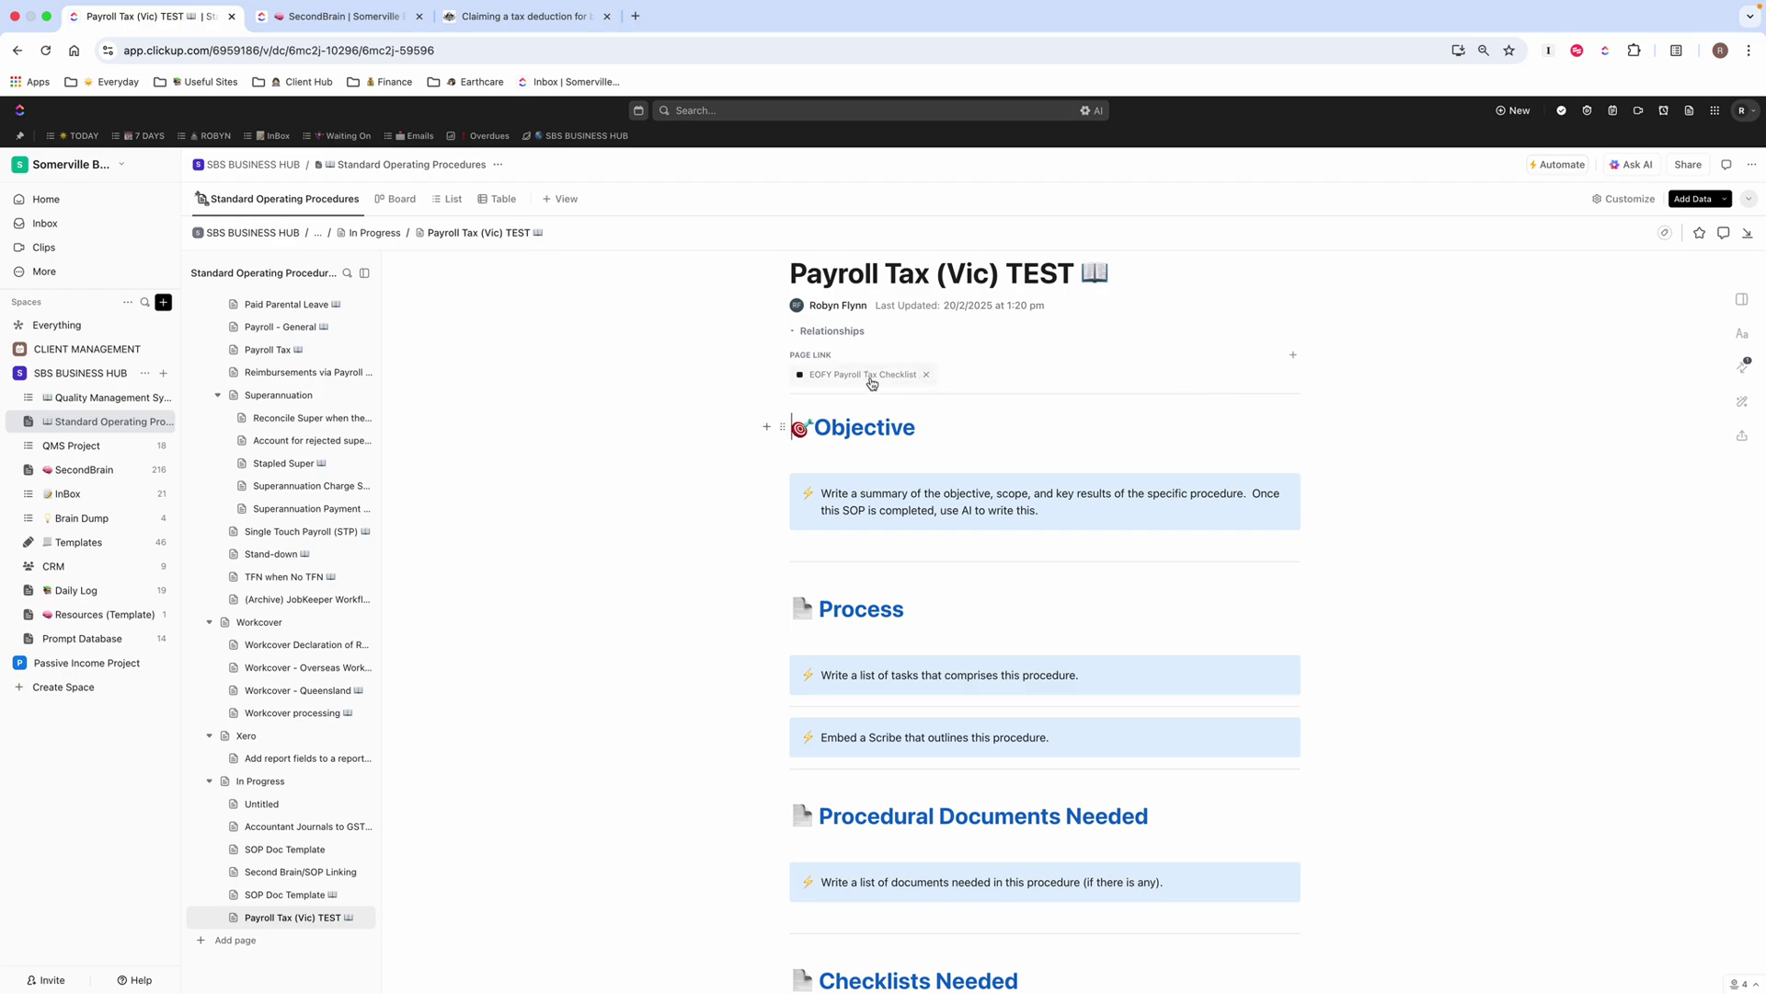
scroll(978, 577, "down", 6)
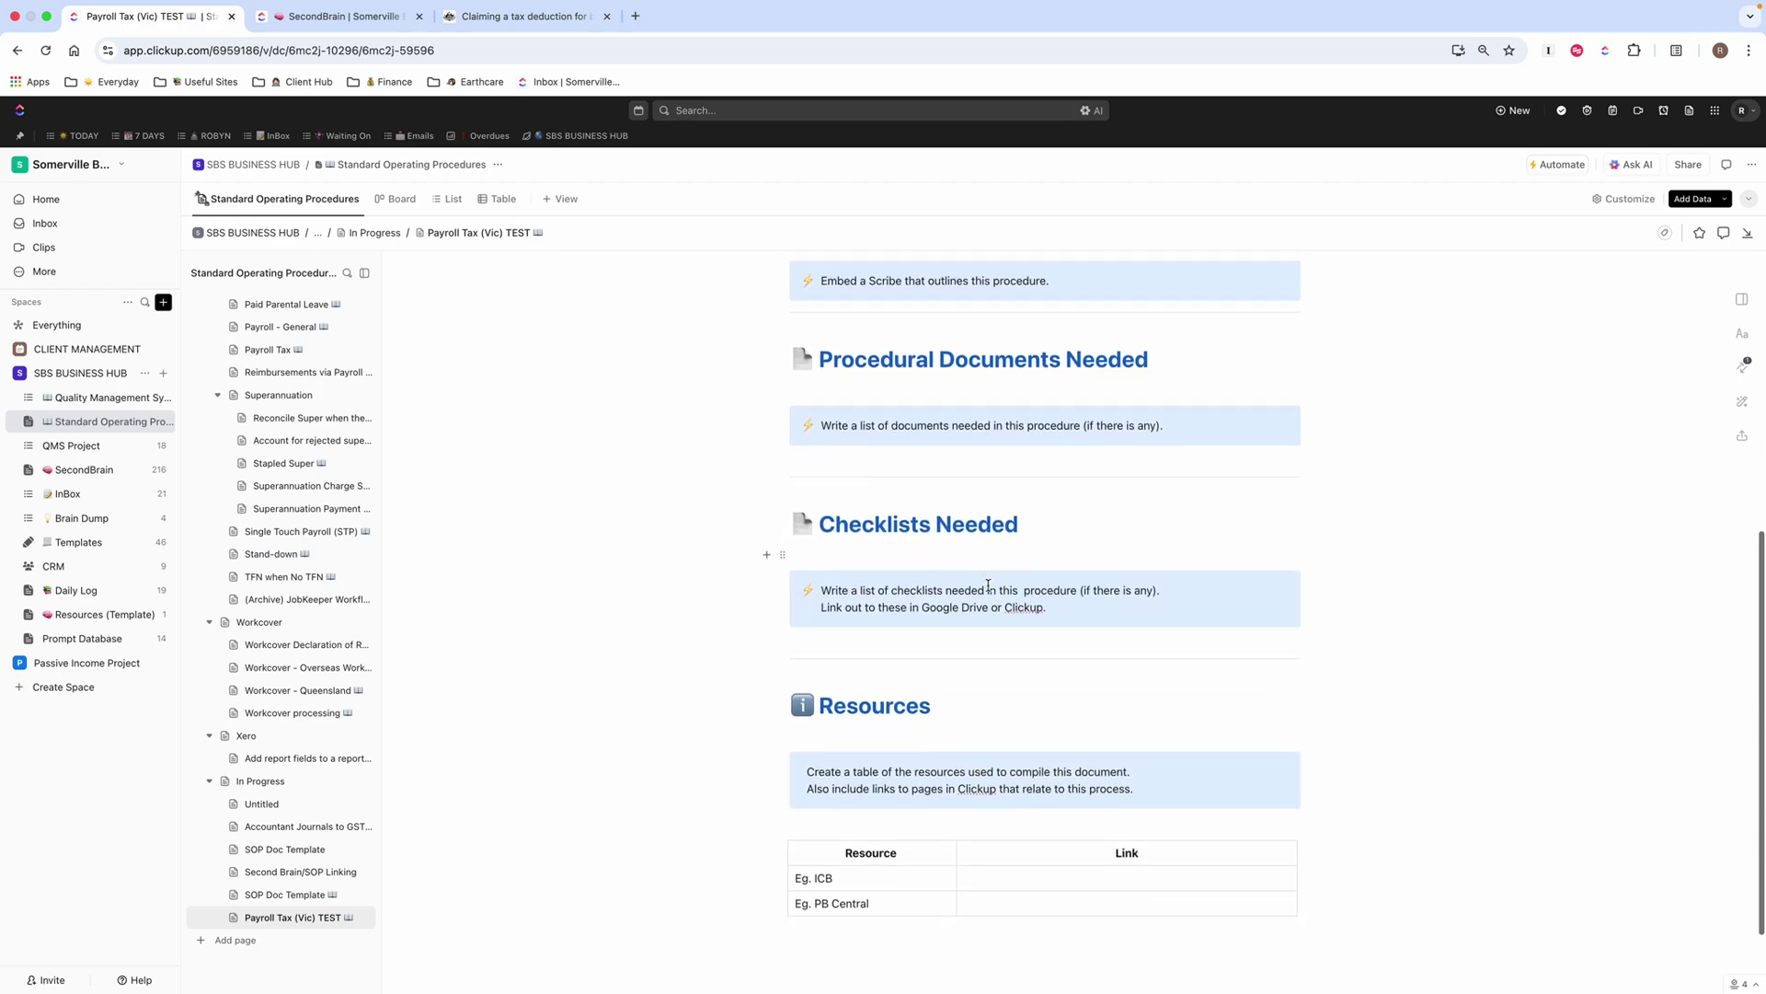
scroll(989, 586, "up", 6)
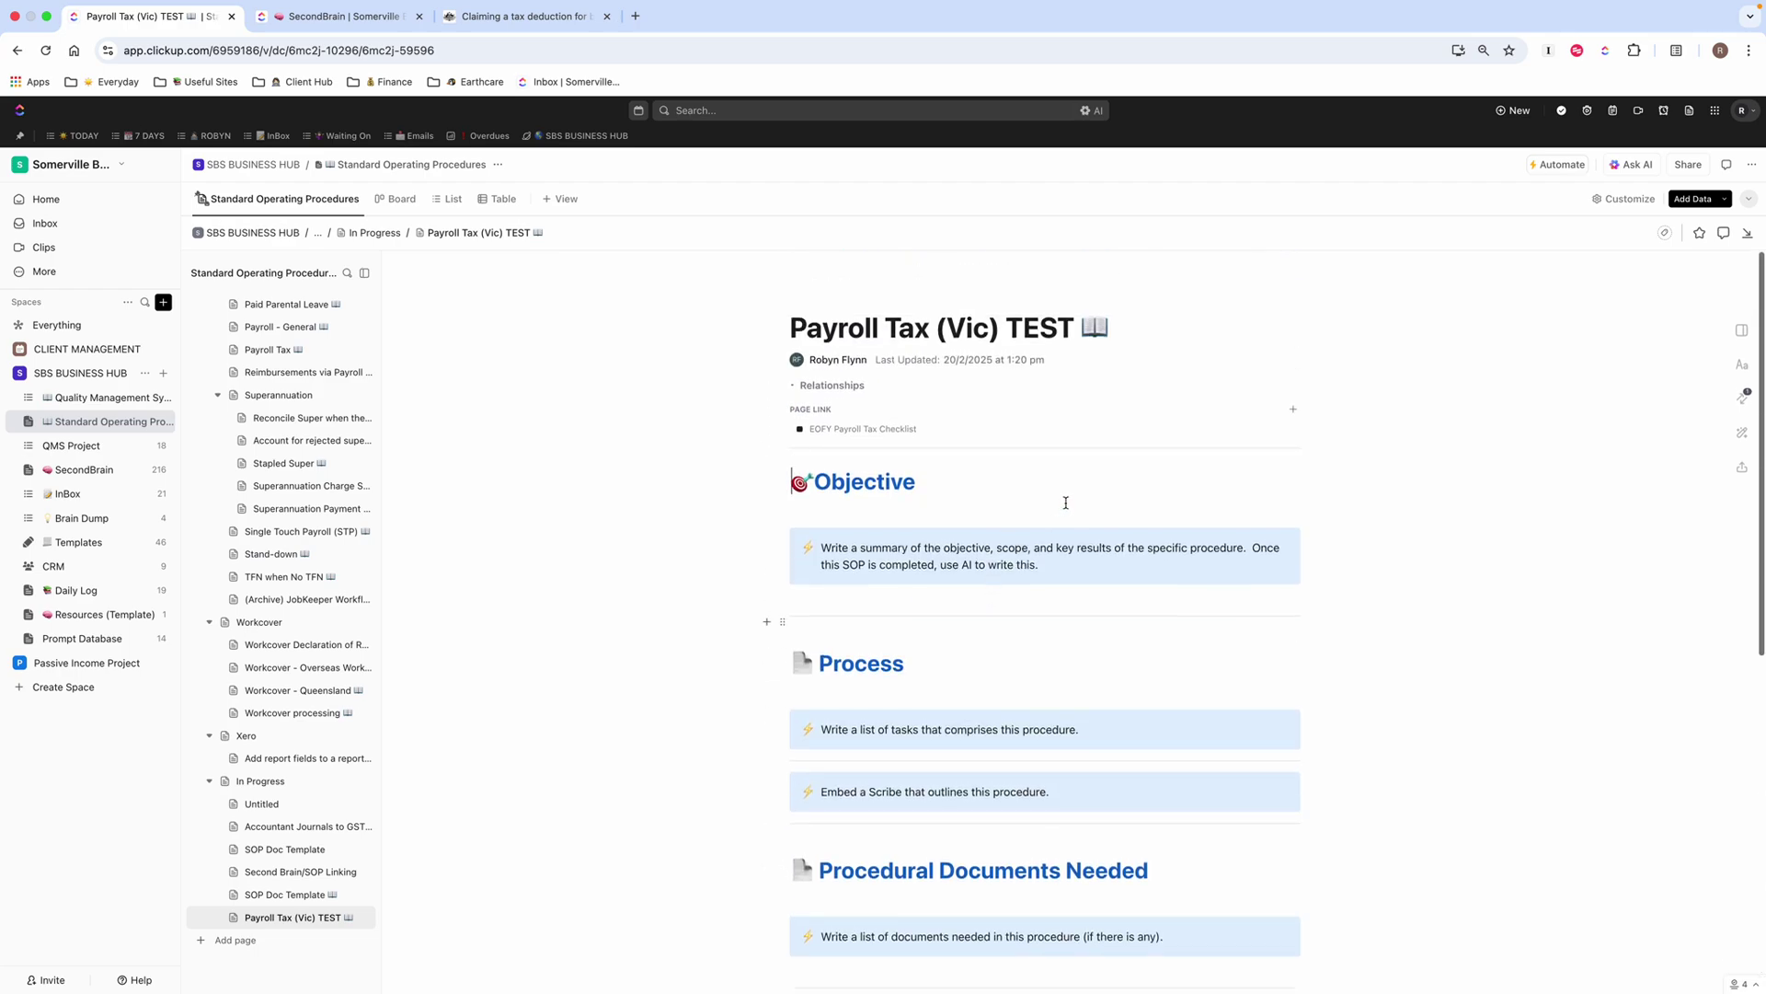
Close the doc-linking popup on the SecondBrain list and search it for 'payroll tax'.
left_click(345, 17)
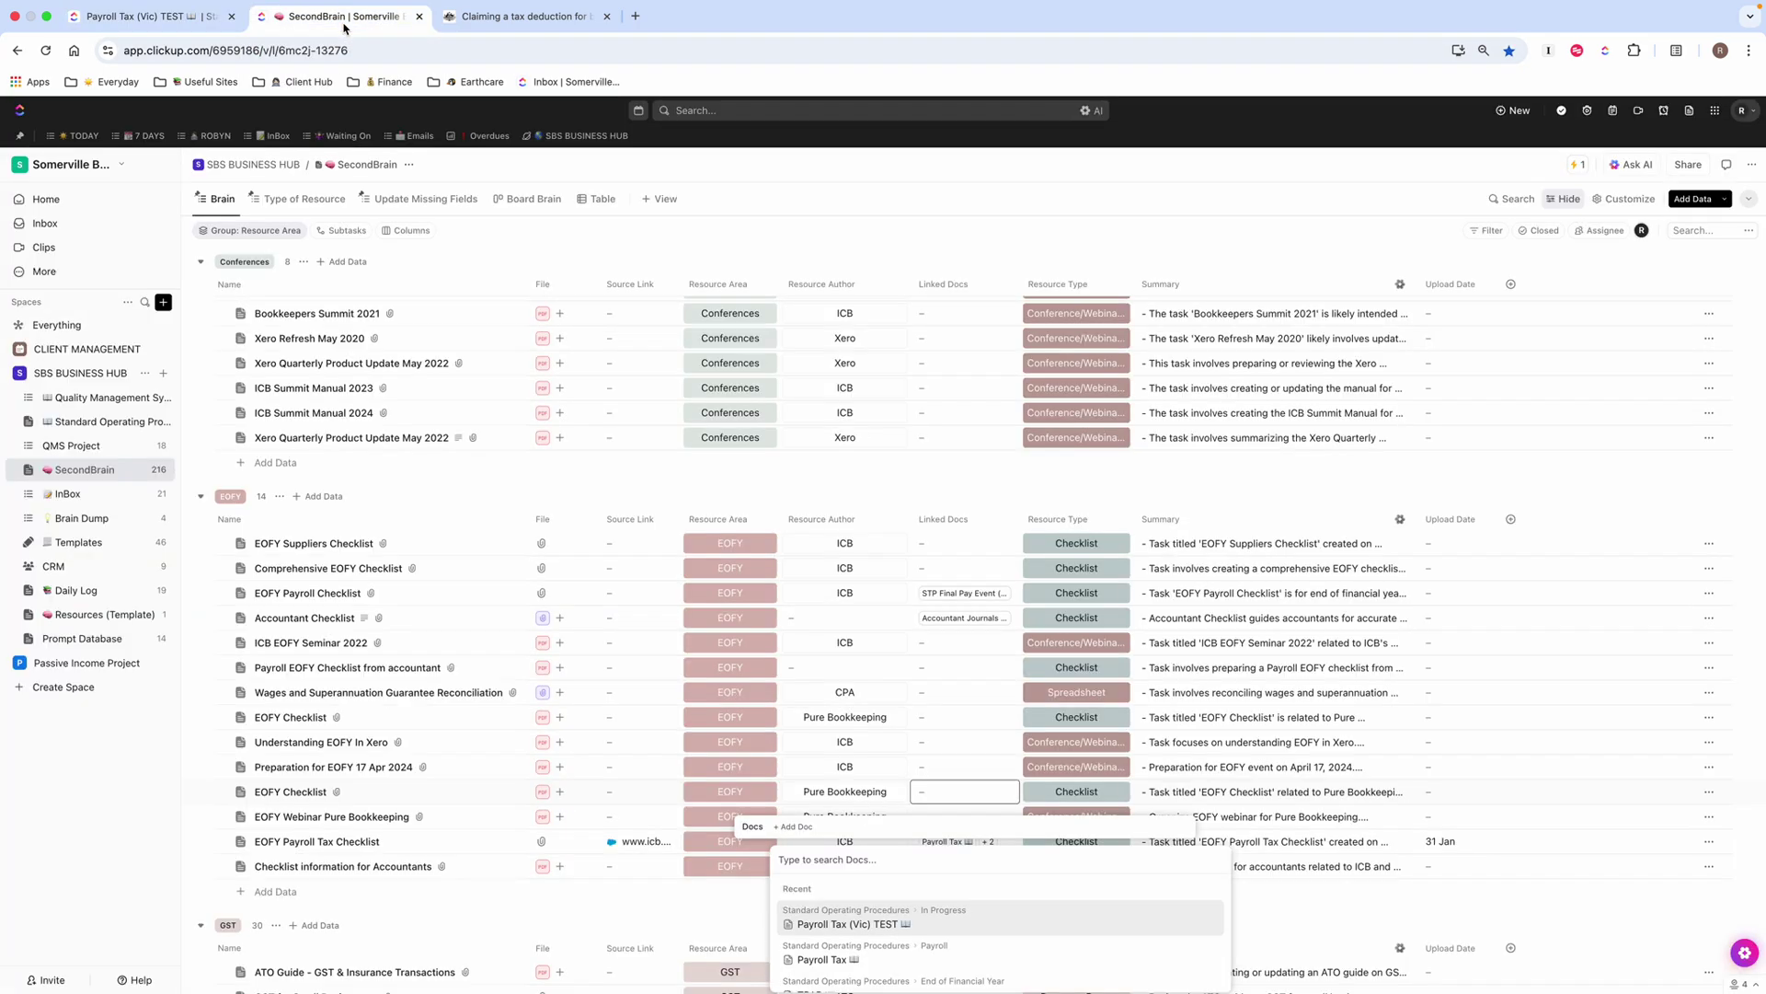
left_click(1233, 241)
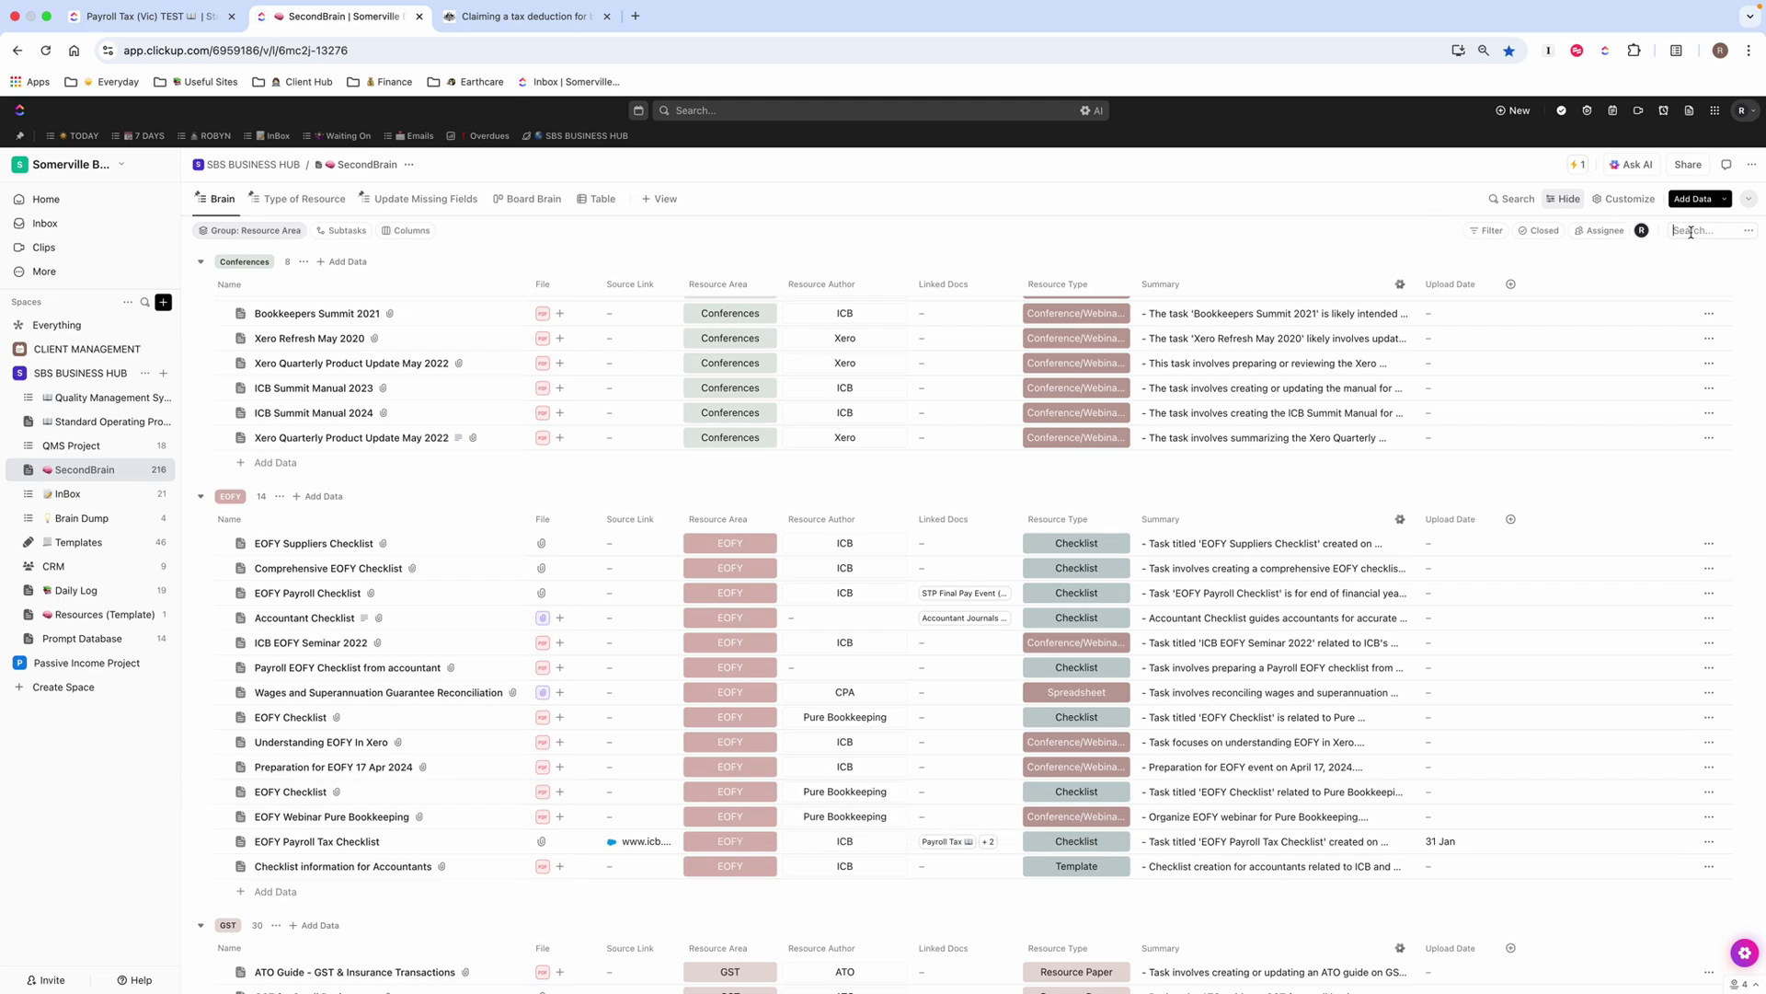
type("payroll tax")
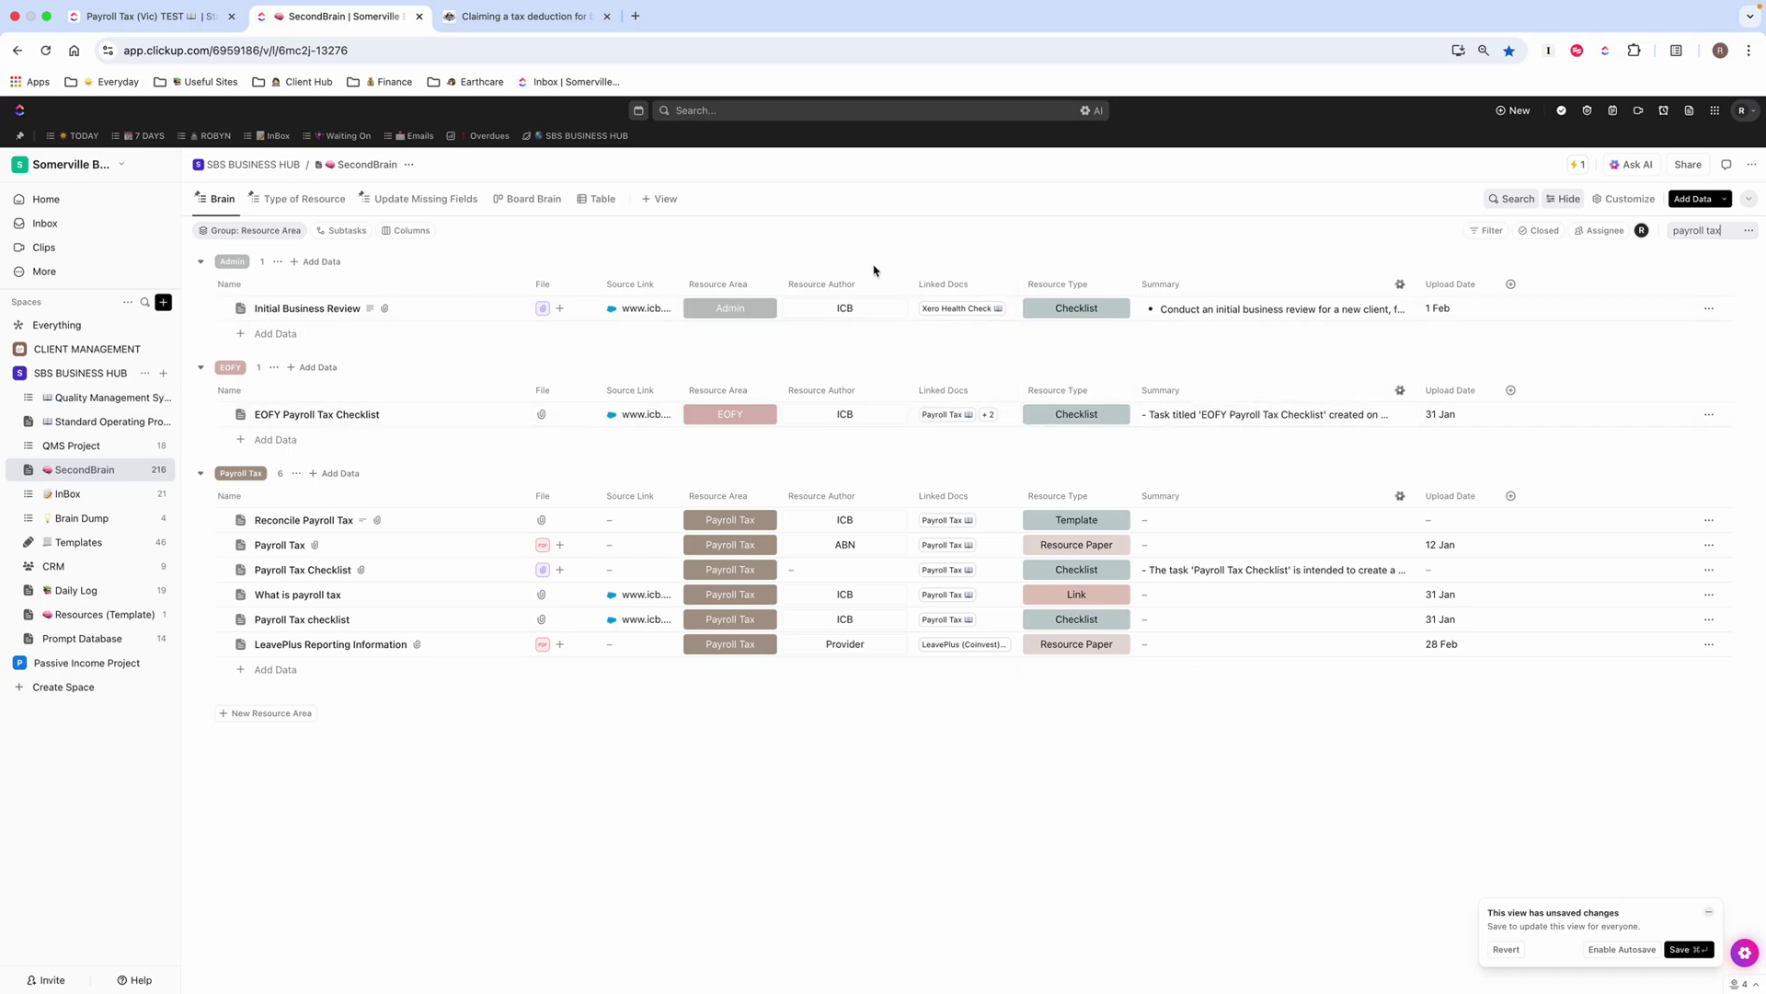
Open the Payroll Tax checklist resource's Linked Docs to see its doc, then close the list.
mouse_move(800, 335)
mouse_move(664, 333)
left_click(992, 625)
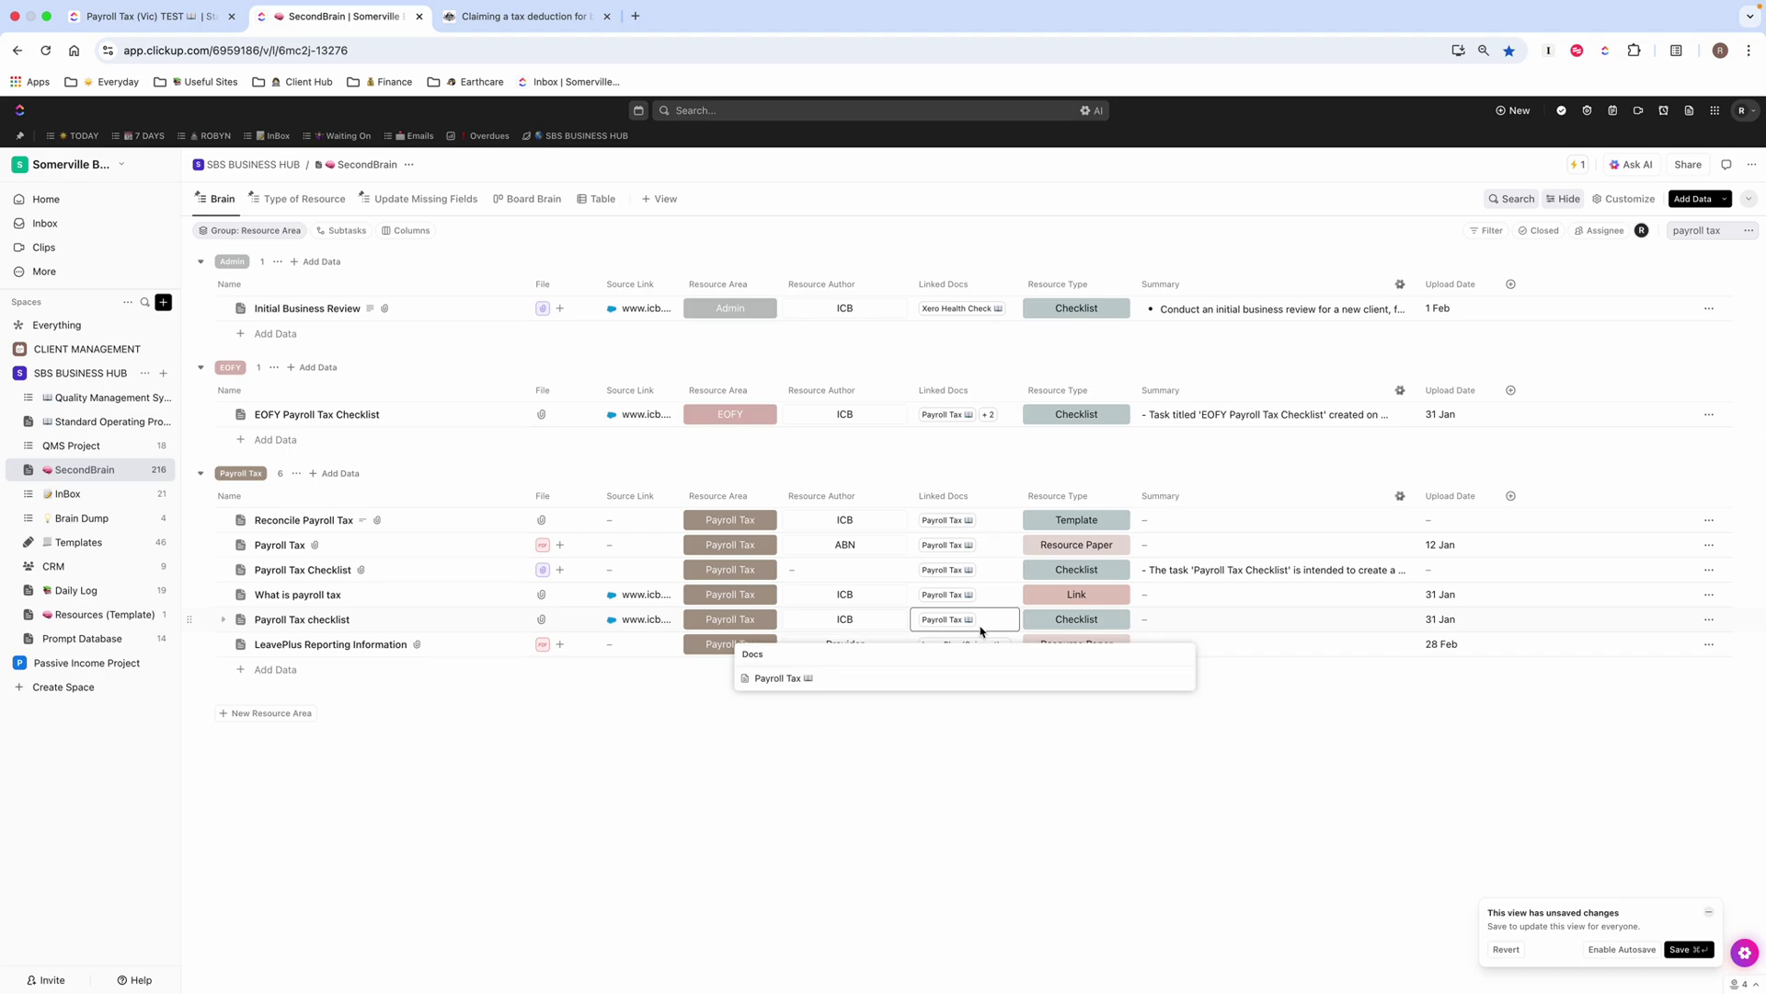
key("Escape")
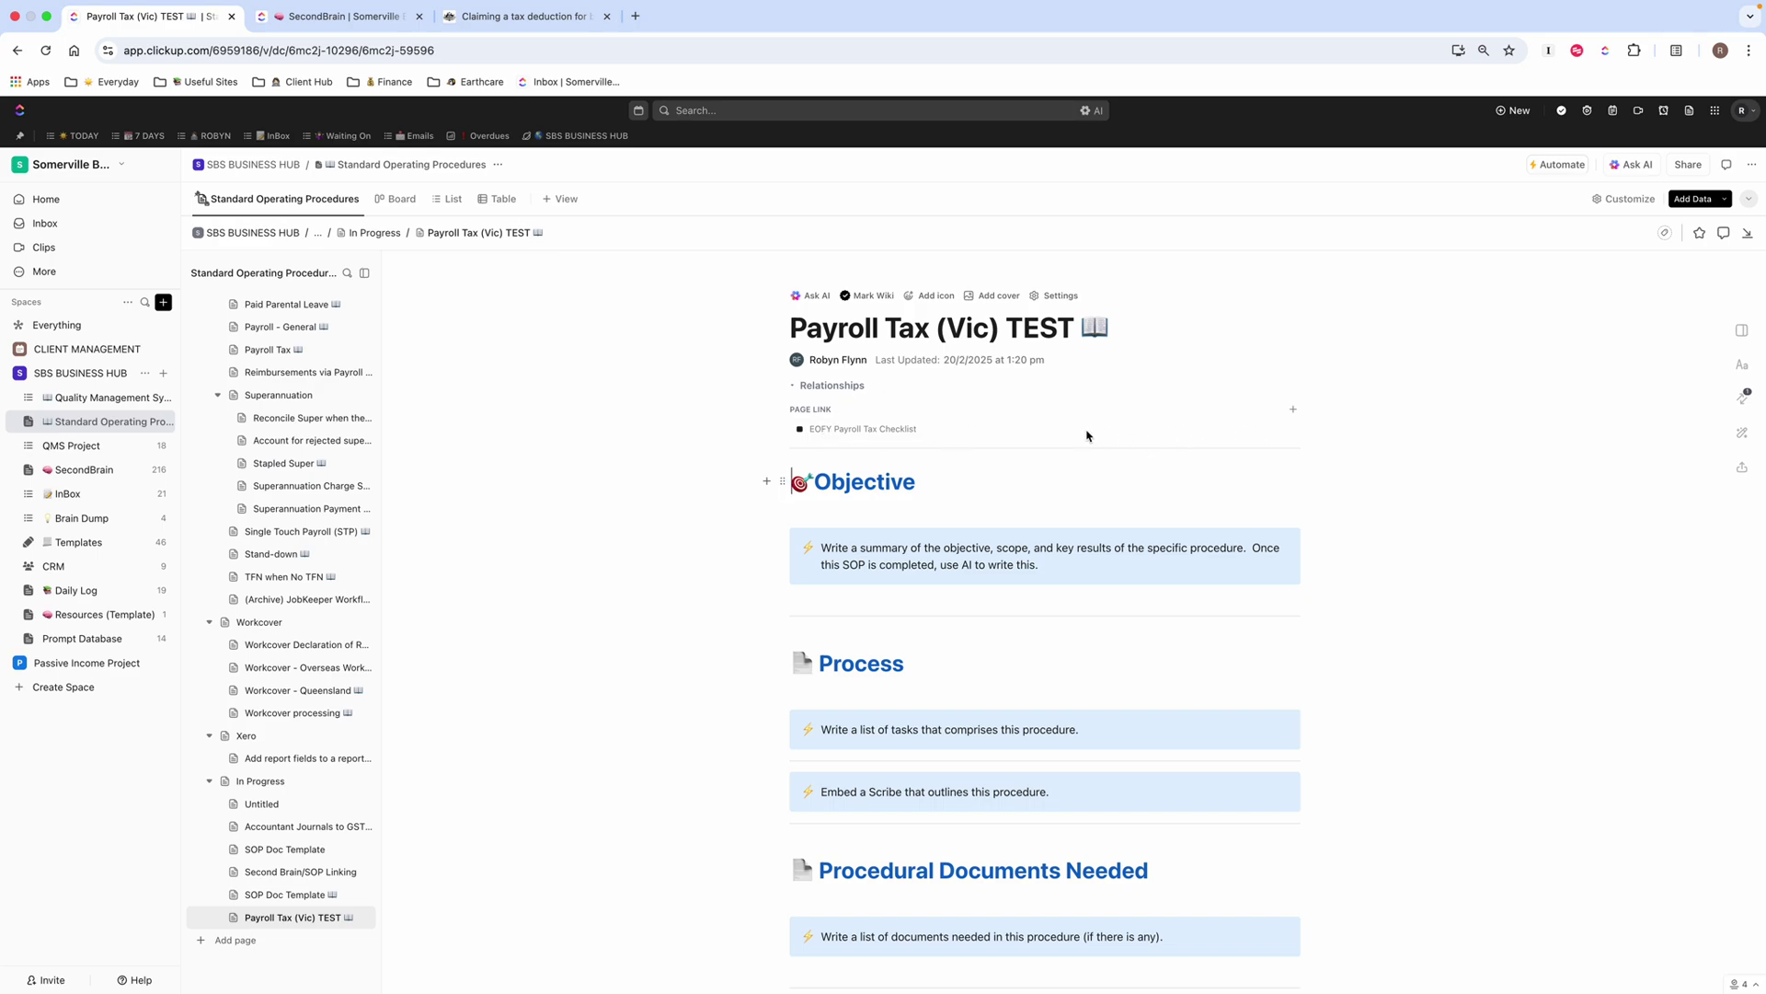
scroll(1053, 714, "down", 3)
scroll(1052, 718, "up", 3)
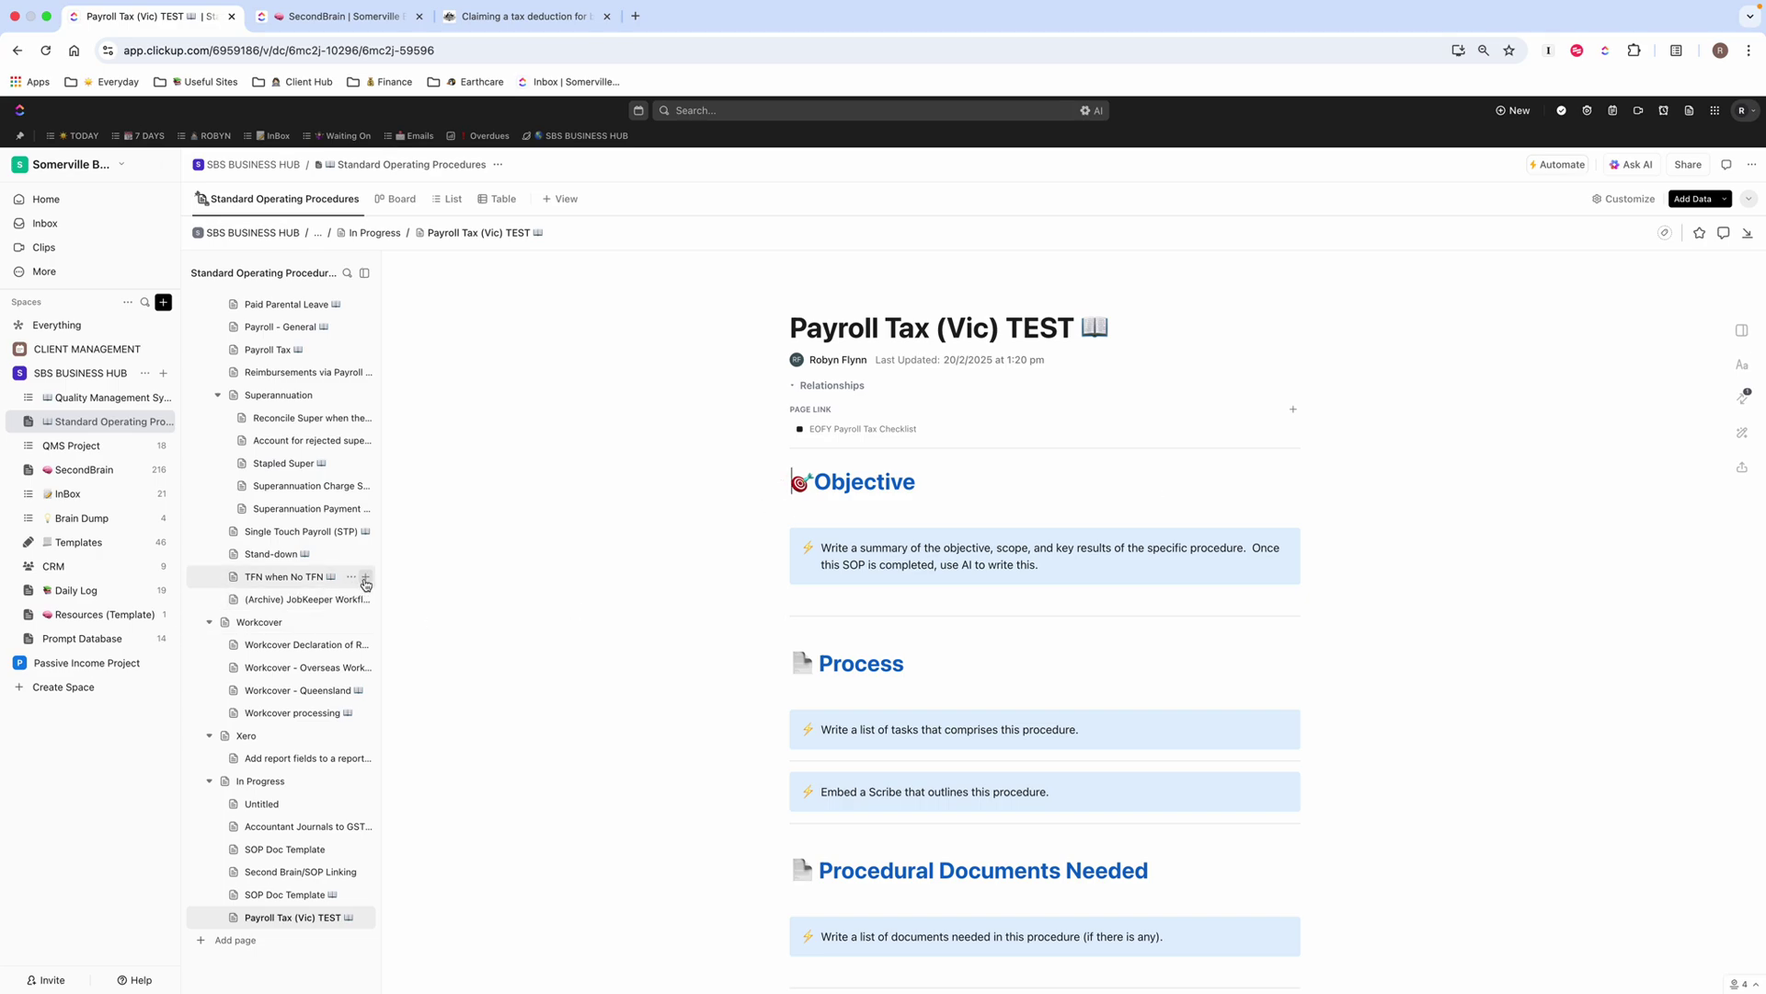
Switch back to the SecondBrain list, still filtered to eight 'payroll tax' resources.
left_click(360, 22)
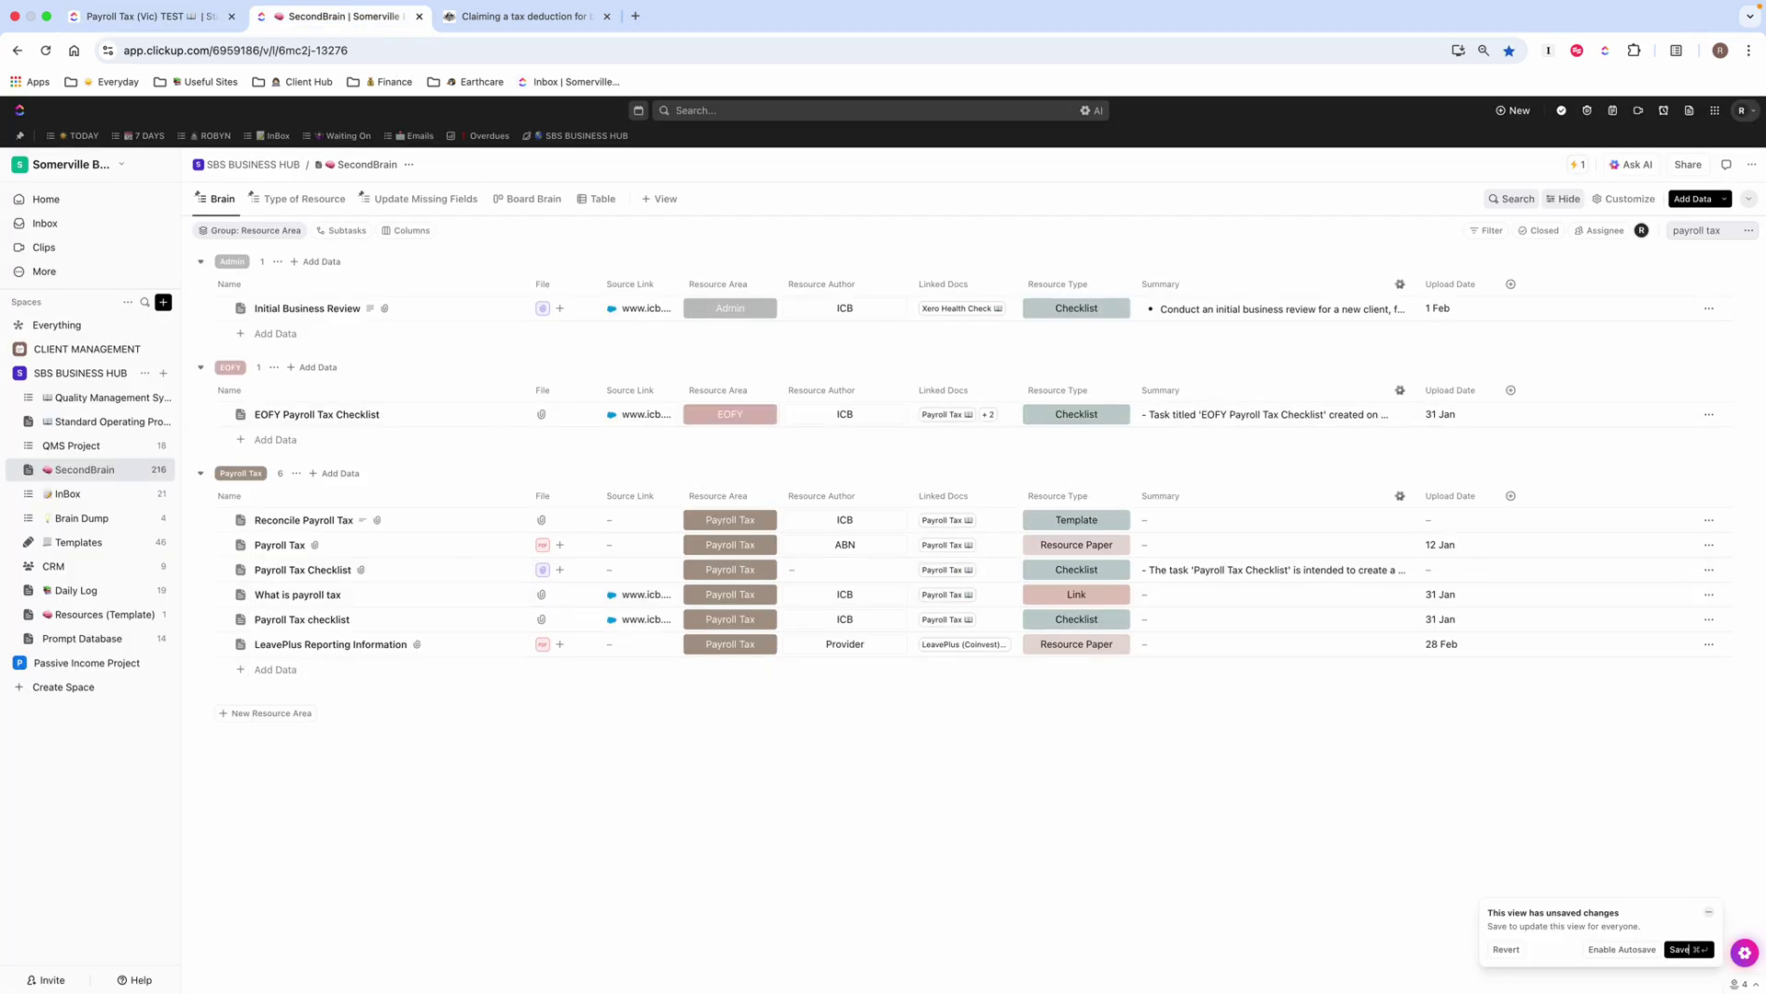
mouse_move(947, 336)
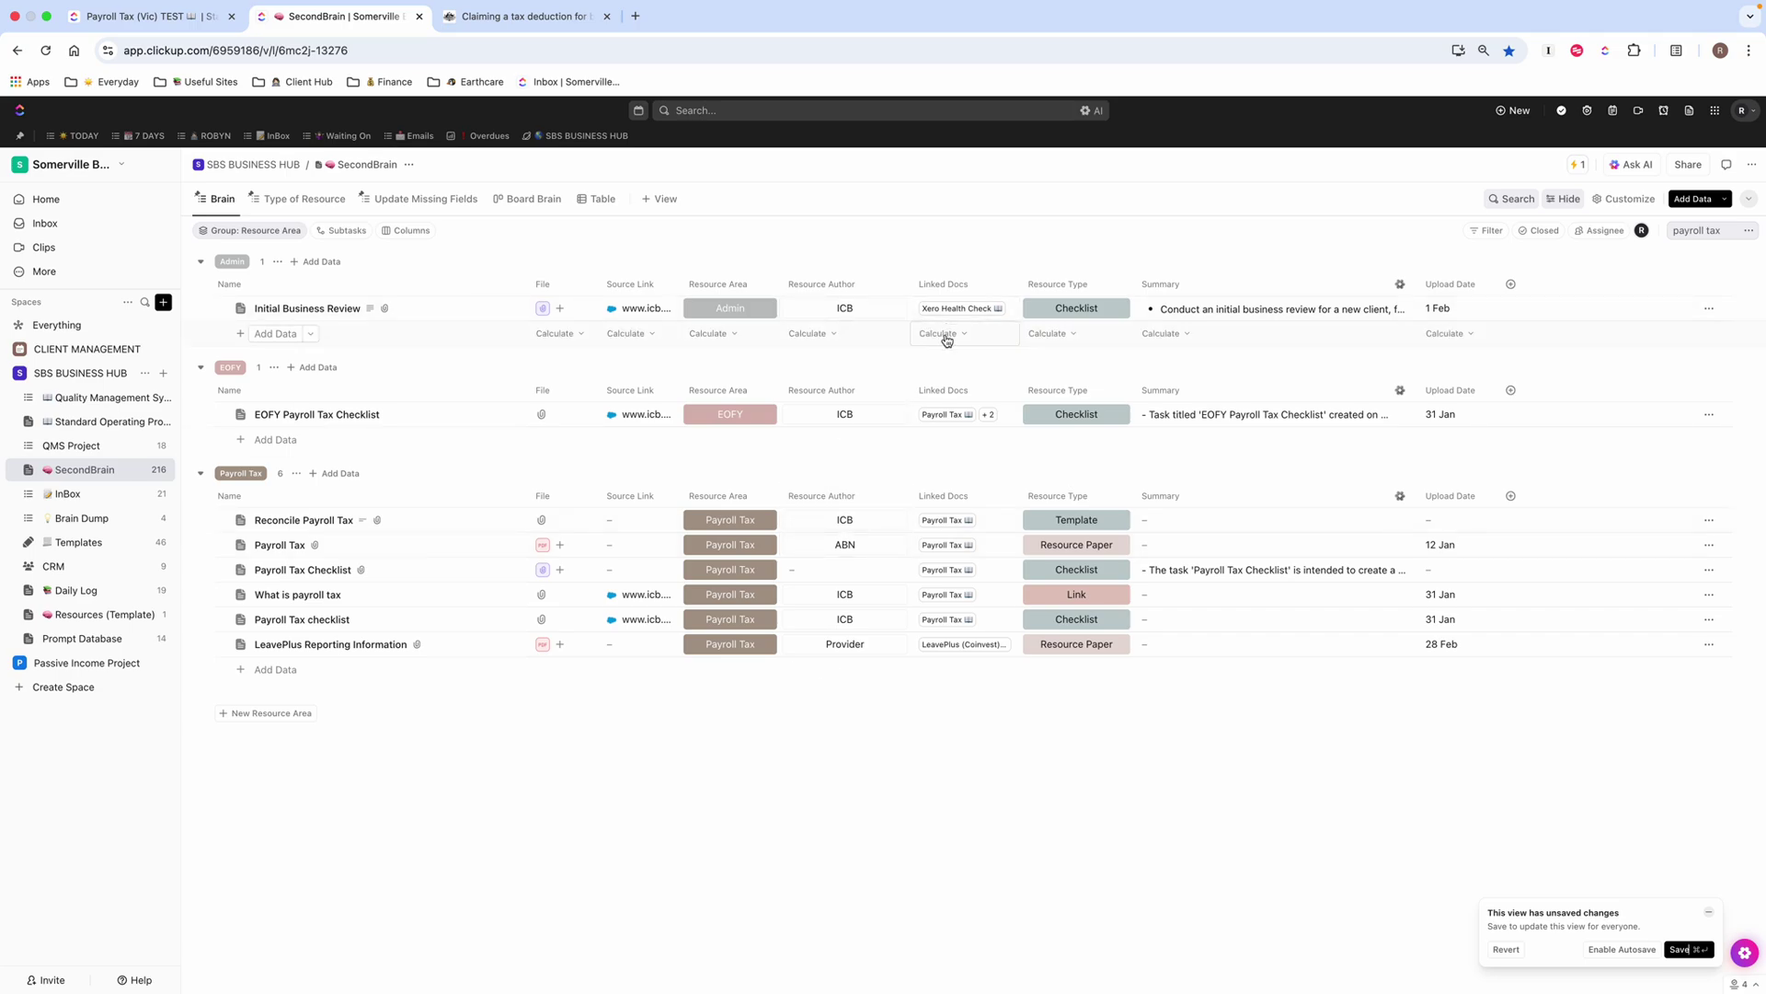